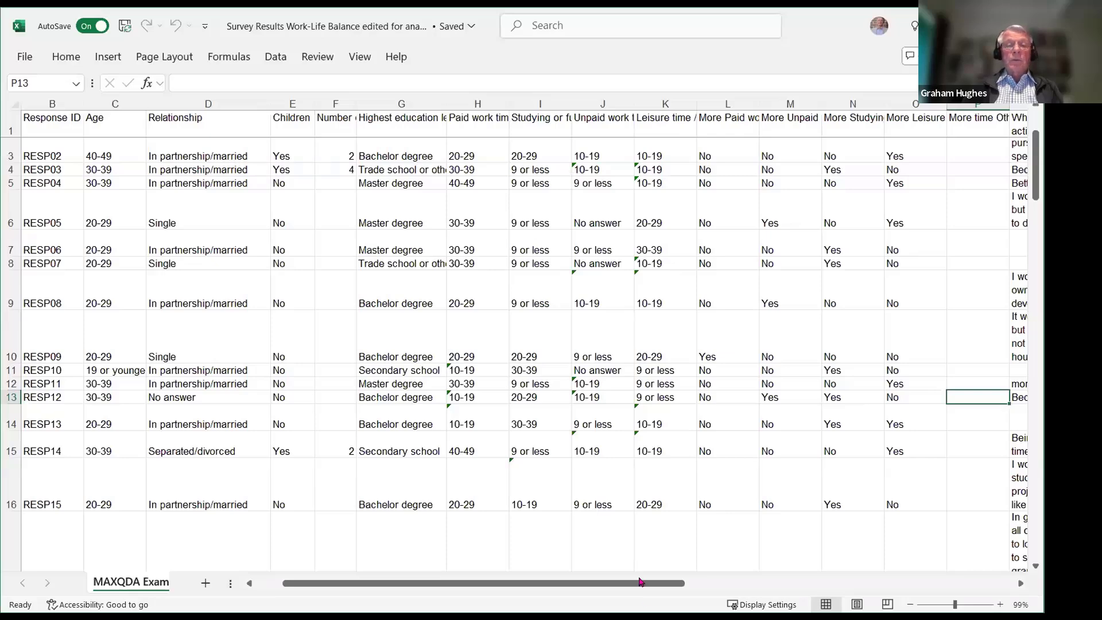
Examine the open-ended answers in the "Why more time on this particular activity?" column and the survey's closed-question columns
{"action": "left_click_drag", "start_coordinate": [636, 584], "coordinate": [780, 331]}
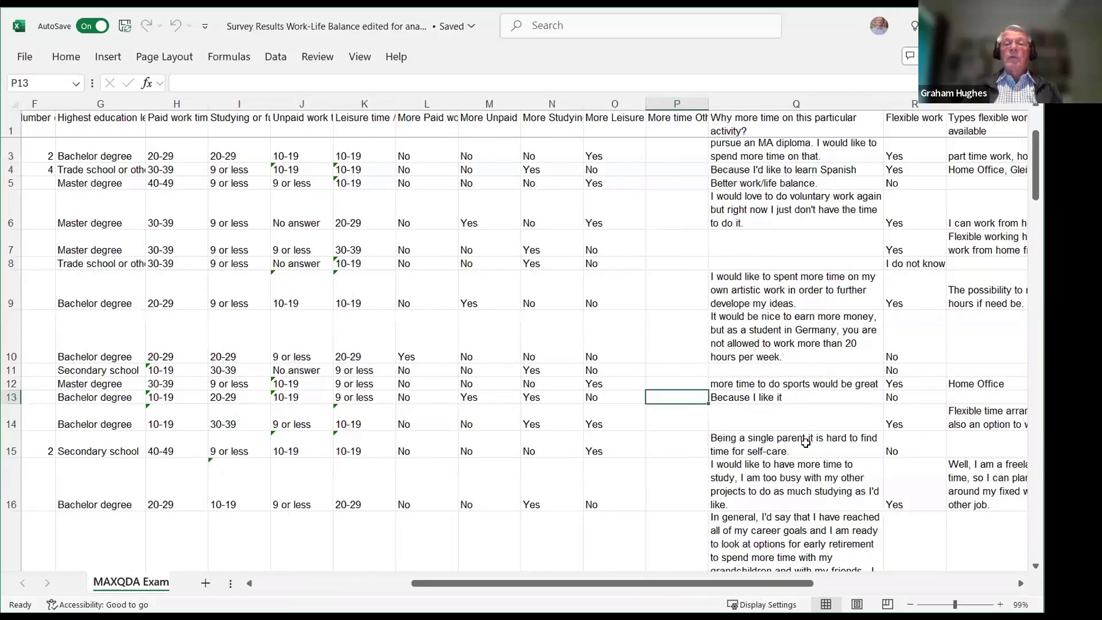
{"action": "left_click", "coordinate": [783, 339]}
{"action": "left_click", "coordinate": [804, 493]}
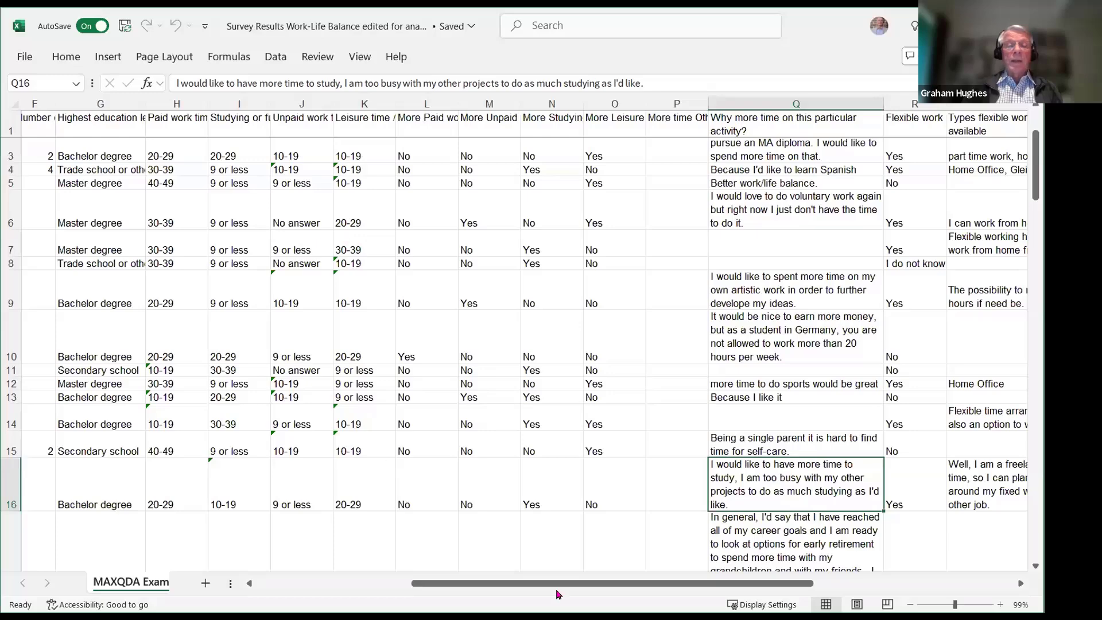
{"action": "left_click_drag", "start_coordinate": [563, 587], "coordinate": [428, 593]}
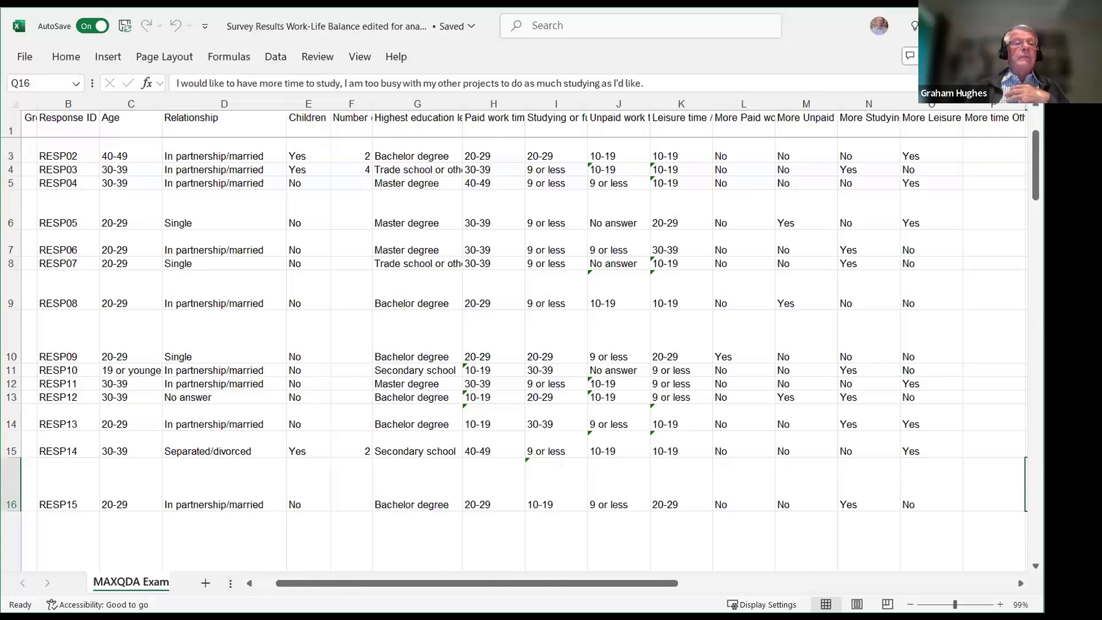
{"action": "scroll", "coordinate": [140, 365], "scroll_direction": "left", "scroll_amount": 1}
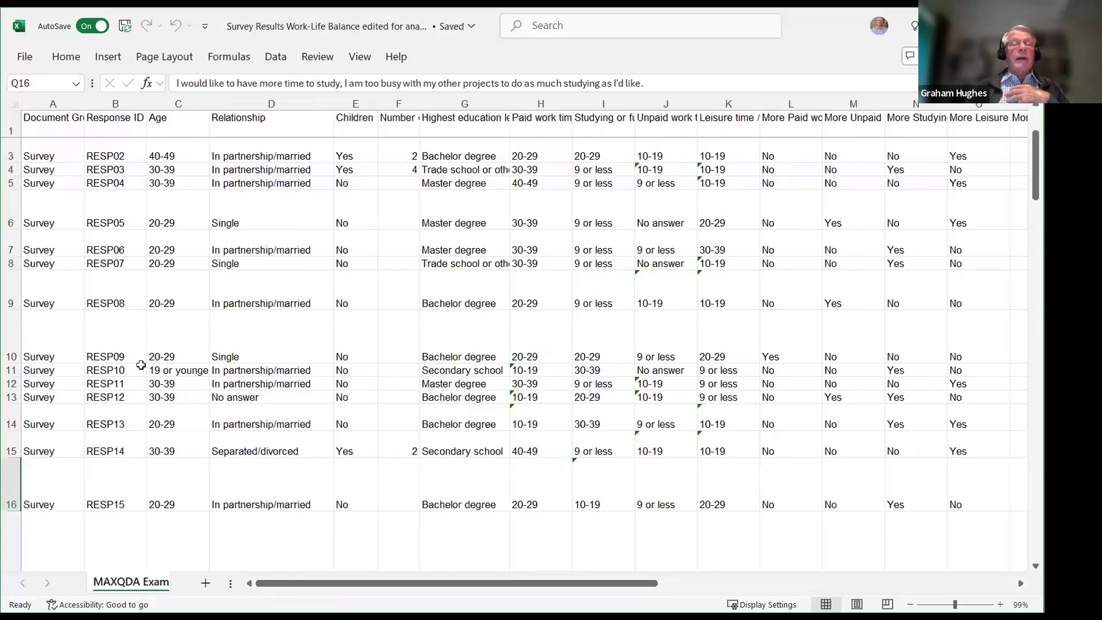
Examine the Document Group header and check the group label and response ID given to each survey row
{"action": "left_click", "coordinate": [48, 131]}
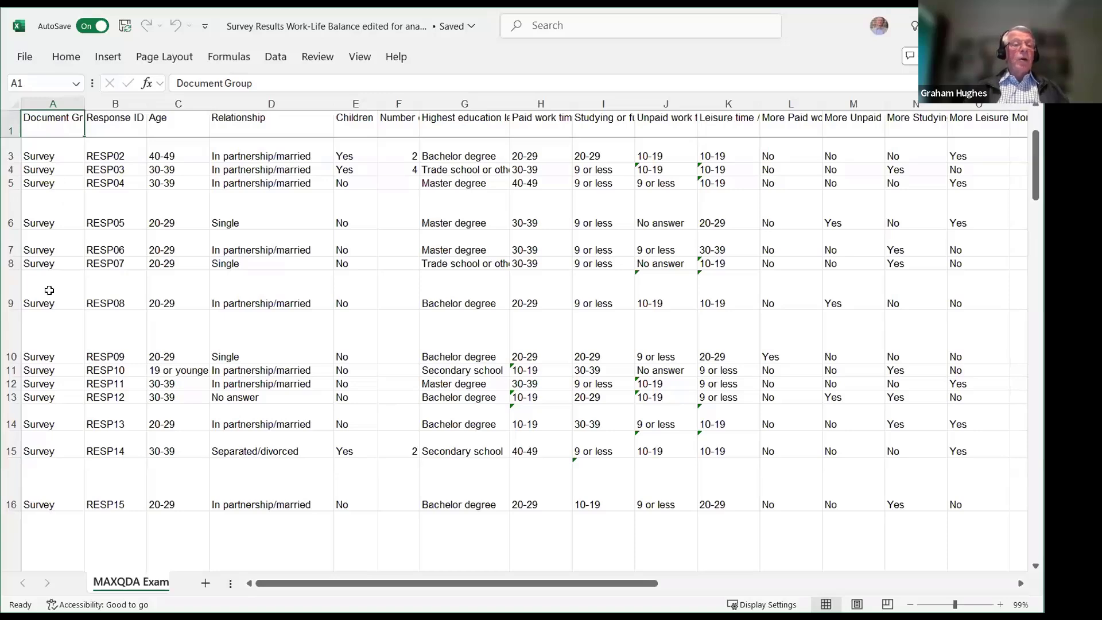
{"action": "scroll", "coordinate": [60, 422], "scroll_direction": "down", "scroll_amount": 3}
{"action": "scroll", "coordinate": [60, 422], "scroll_direction": "down", "scroll_amount": 3}
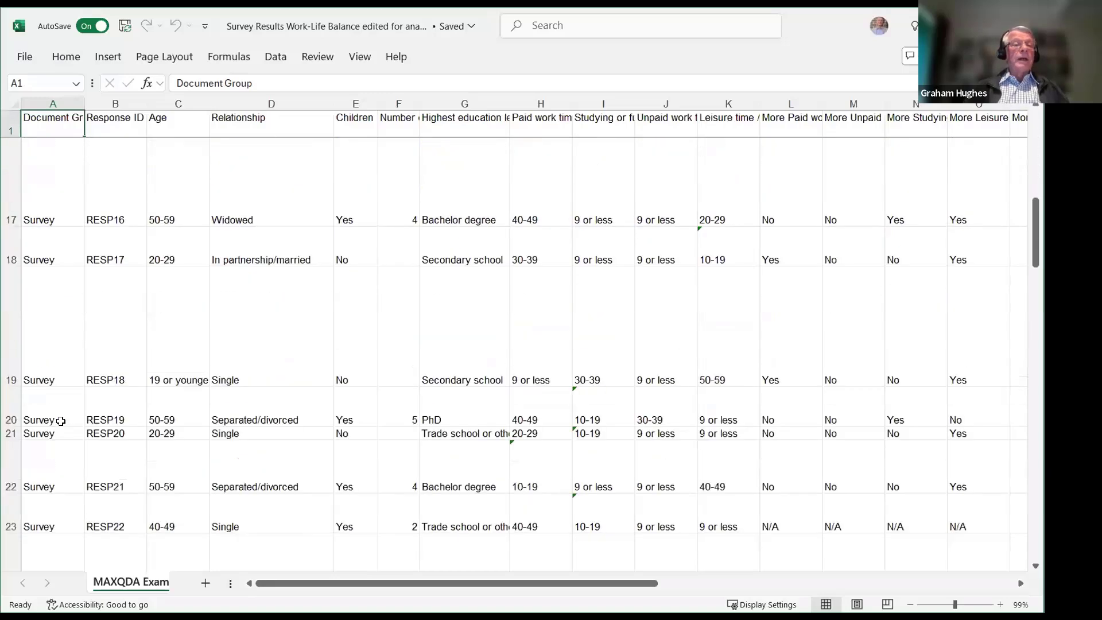
{"action": "scroll", "coordinate": [61, 423], "scroll_direction": "up", "scroll_amount": 6}
{"action": "scroll", "coordinate": [63, 417], "scroll_direction": "up", "scroll_amount": 1}
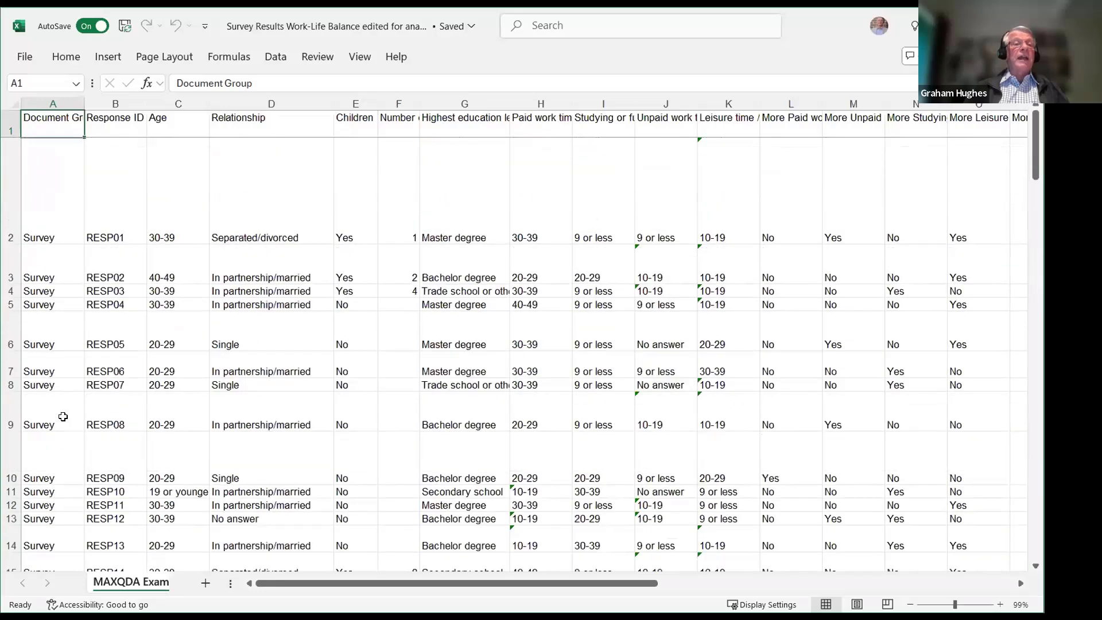
{"action": "scroll", "coordinate": [63, 416], "scroll_direction": "down", "scroll_amount": 2}
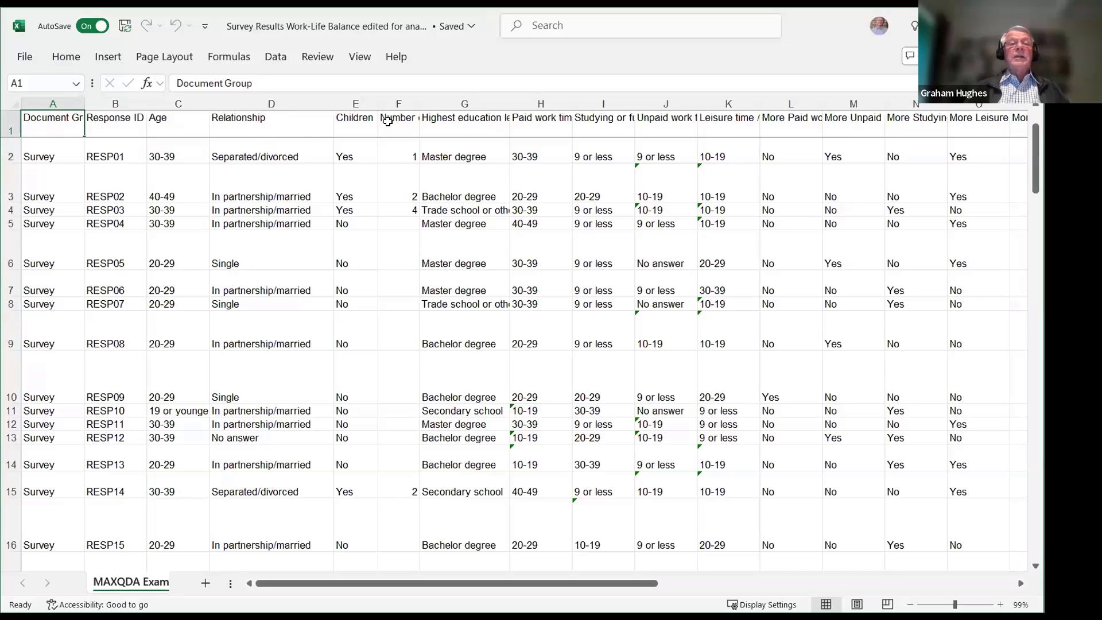
Read through the closed-question column headers from Children through the paid work, studying, unpaid work and leisure time questions
{"action": "left_click", "coordinate": [355, 119]}
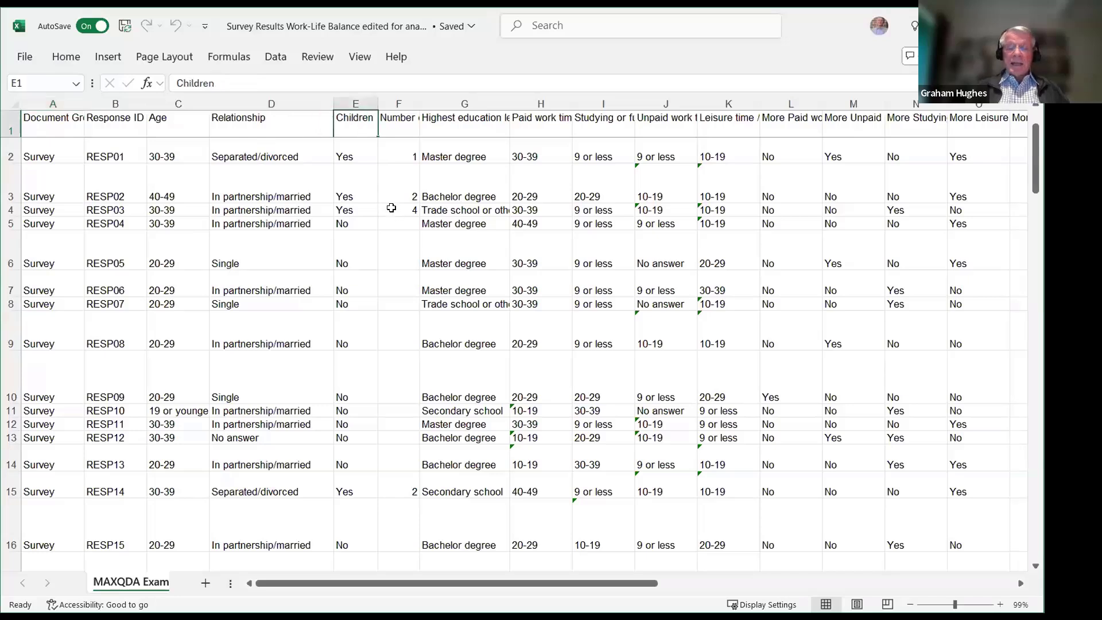
{"action": "key", "text": "Right"}
{"action": "key", "text": "Right"}
{"action": "key", "text": "Right"}
{"action": "key", "text": "Right"}
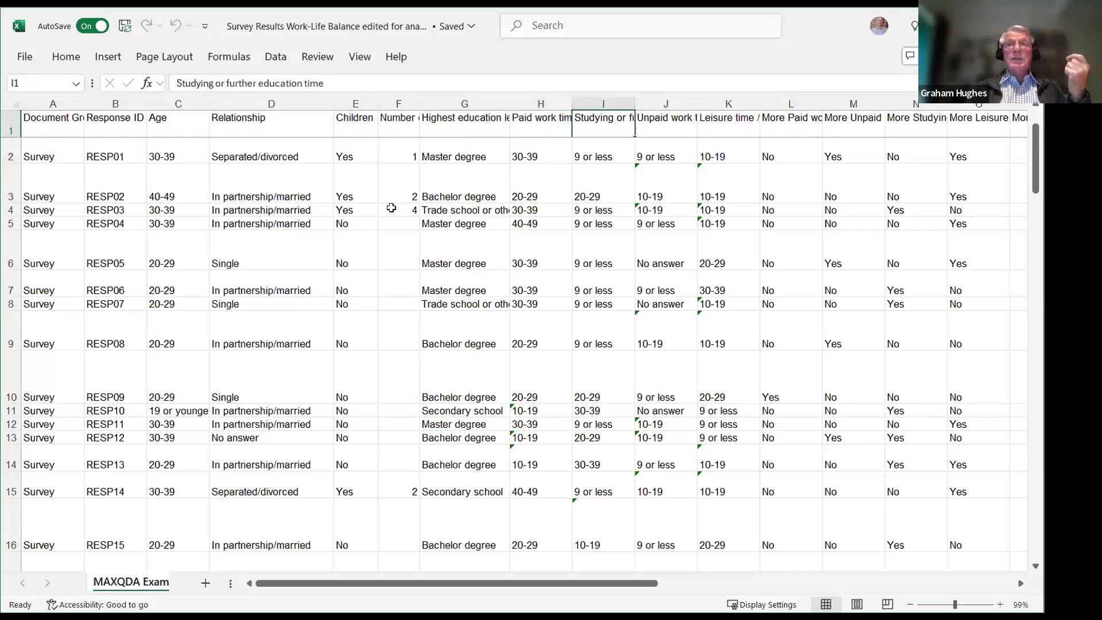
{"action": "key", "text": "Right"}
{"action": "key", "text": "Right"}
{"action": "key", "text": "Right"}
{"action": "key", "text": "Right"}
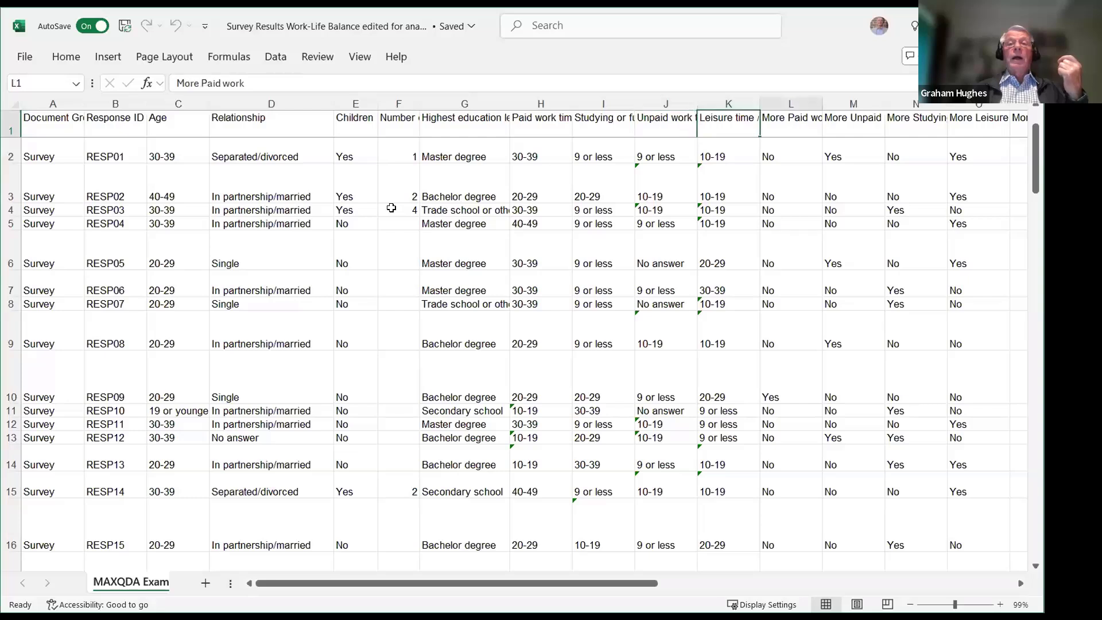
{"action": "key", "text": "Left"}
{"action": "key", "text": "Left"}
{"action": "key", "text": "Left"}
{"action": "key", "text": "Left"}
{"action": "key", "text": "Left"}
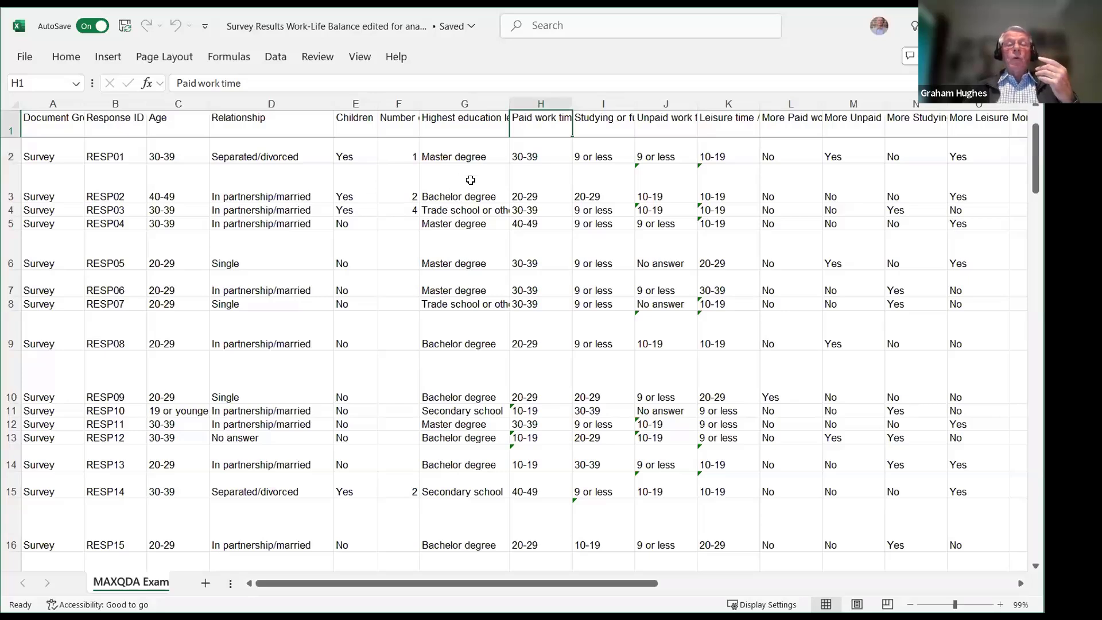
{"action": "key", "text": "Right"}
{"action": "key", "text": "Right"}
{"action": "key", "text": "Right"}
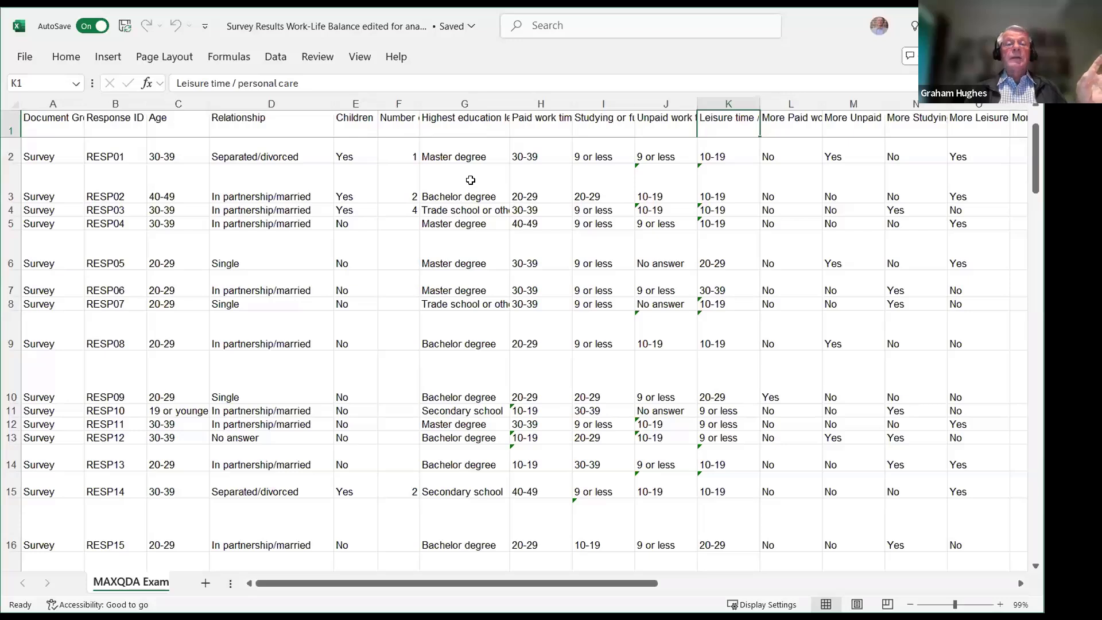
{"action": "key", "text": "Left"}
{"action": "key", "text": "Left"}
{"action": "key", "text": "Left"}
{"action": "key", "text": "Left"}
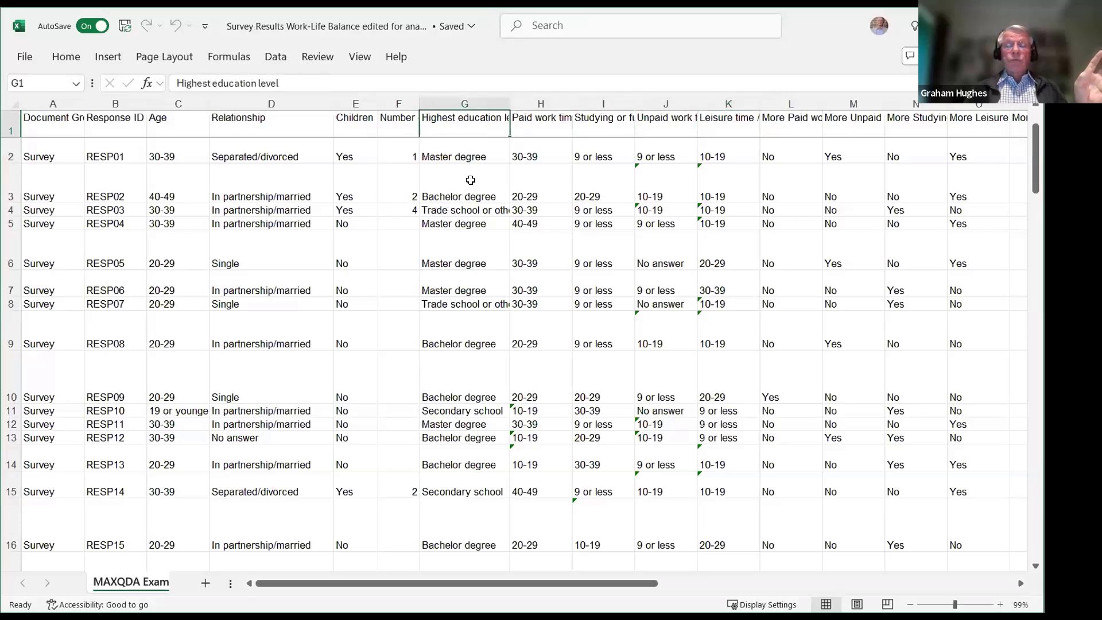
Read the headers of the "More" time columns up to "Why more time on this particular activity?", and return to Unpaid work time
{"action": "key", "text": "Right"}
{"action": "key", "text": "Right"}
{"action": "key", "text": "Right"}
{"action": "key", "text": "Right"}
{"action": "key", "text": "Right"}
{"action": "key", "text": "Right"}
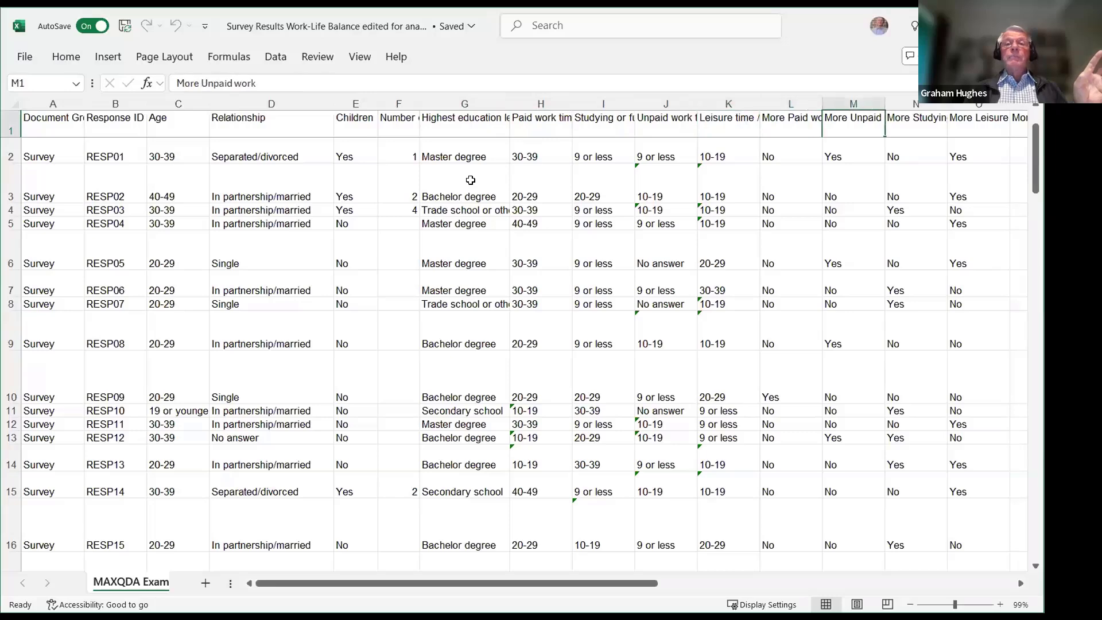
{"action": "key", "text": "Right"}
{"action": "key", "text": "Right"}
{"action": "key", "text": "Right"}
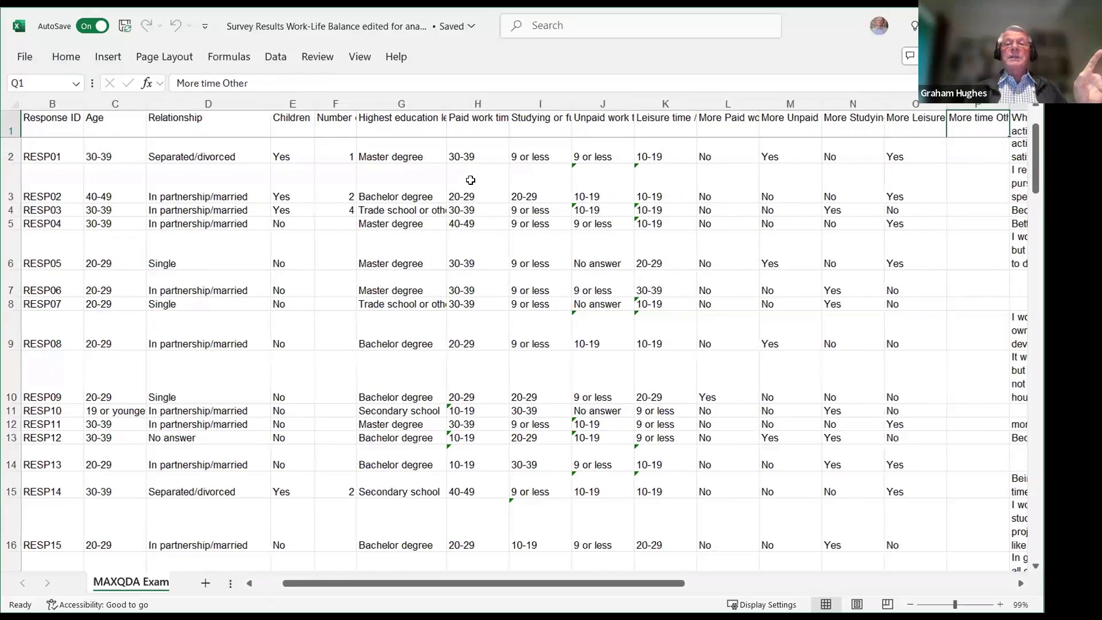
{"action": "key", "text": "Right"}
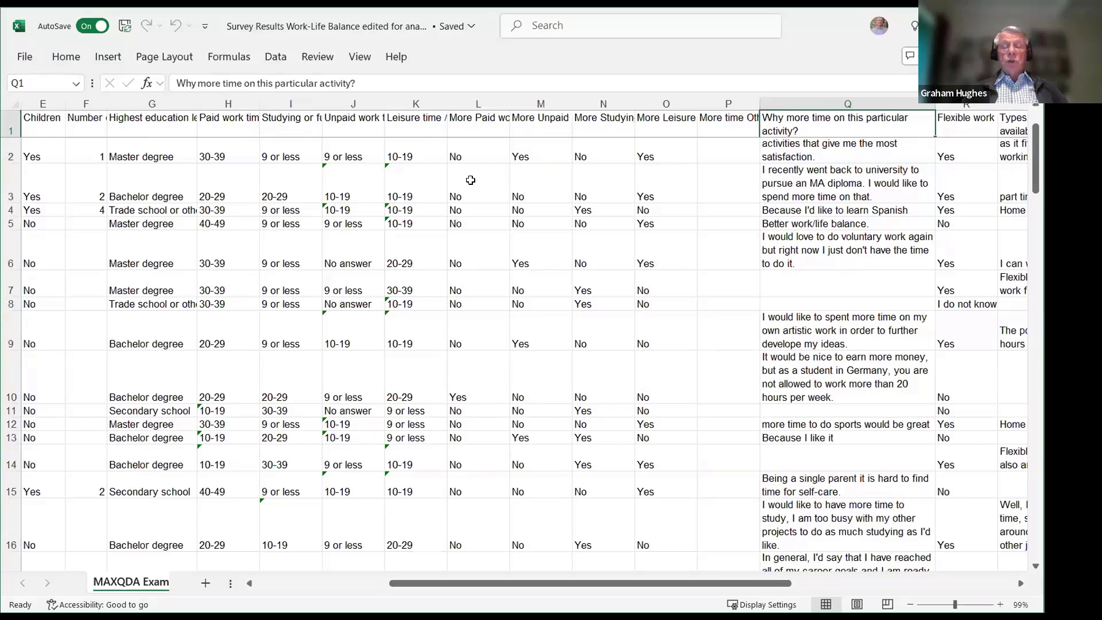
{"action": "key", "text": "Left"}
{"action": "key", "text": "Left"}
{"action": "key", "text": "Left"}
{"action": "key", "text": "Left"}
{"action": "key", "text": "Left"}
{"action": "key", "text": "Left"}
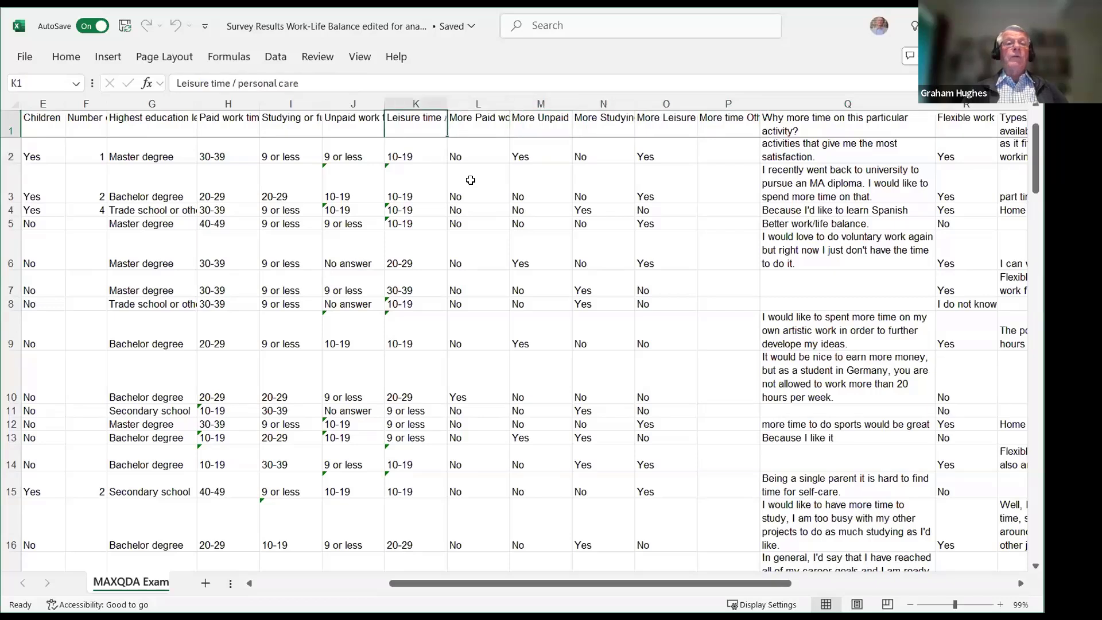
{"action": "key", "text": "Left"}
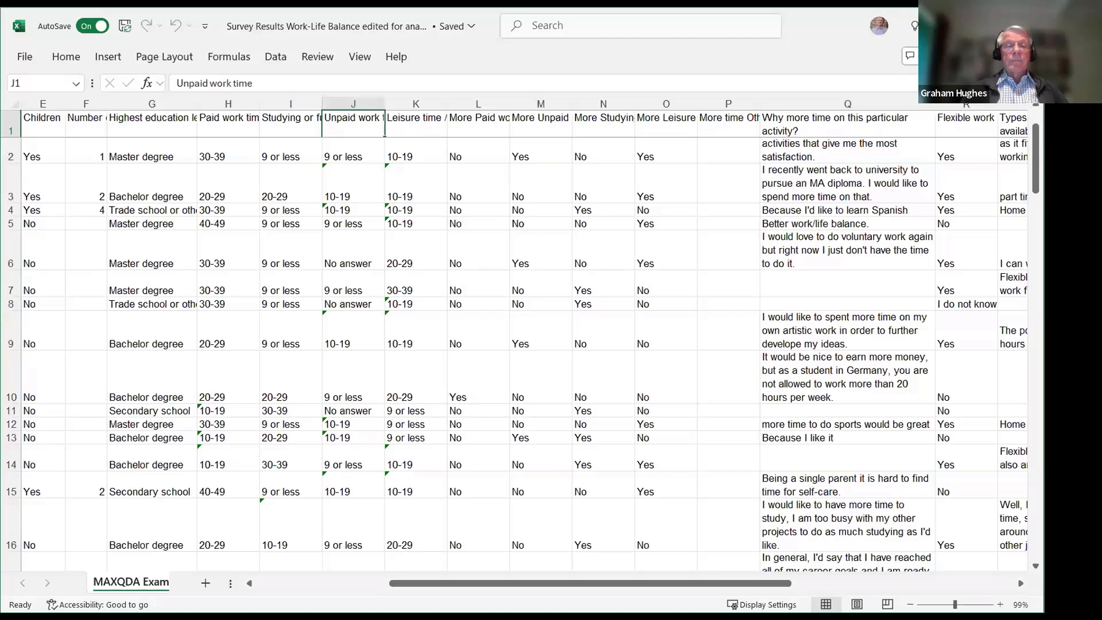
Switch to MAXQDA and start a survey data import from the Excel file "Survey Results Work-Life Balance edited Working Copy"
{"action": "key", "text": "alt+Tab"}
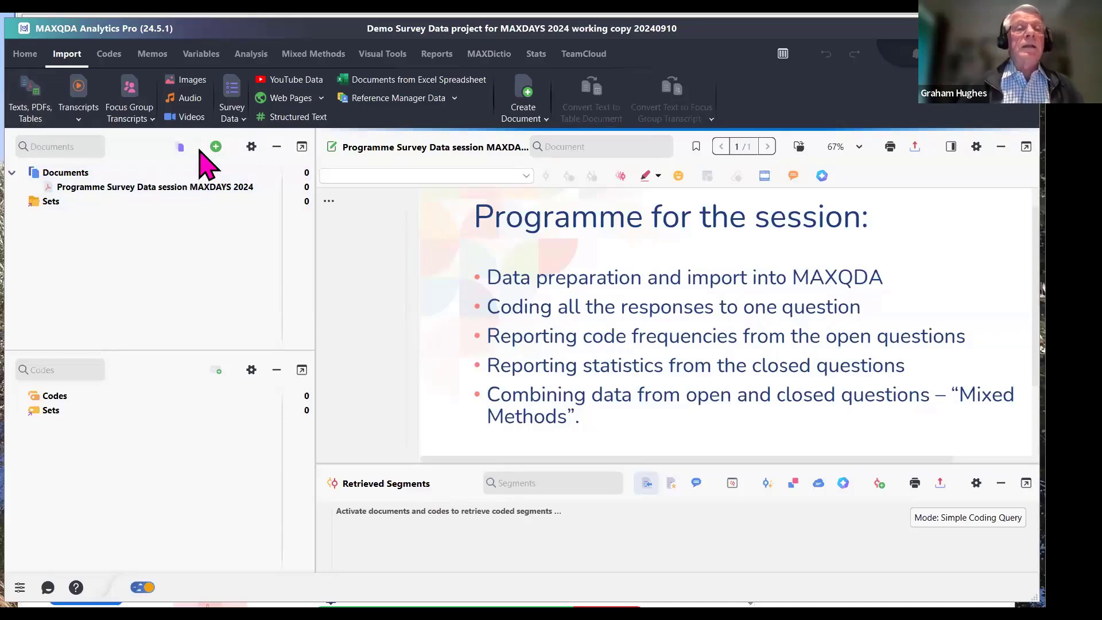
{"action": "left_click", "coordinate": [242, 120]}
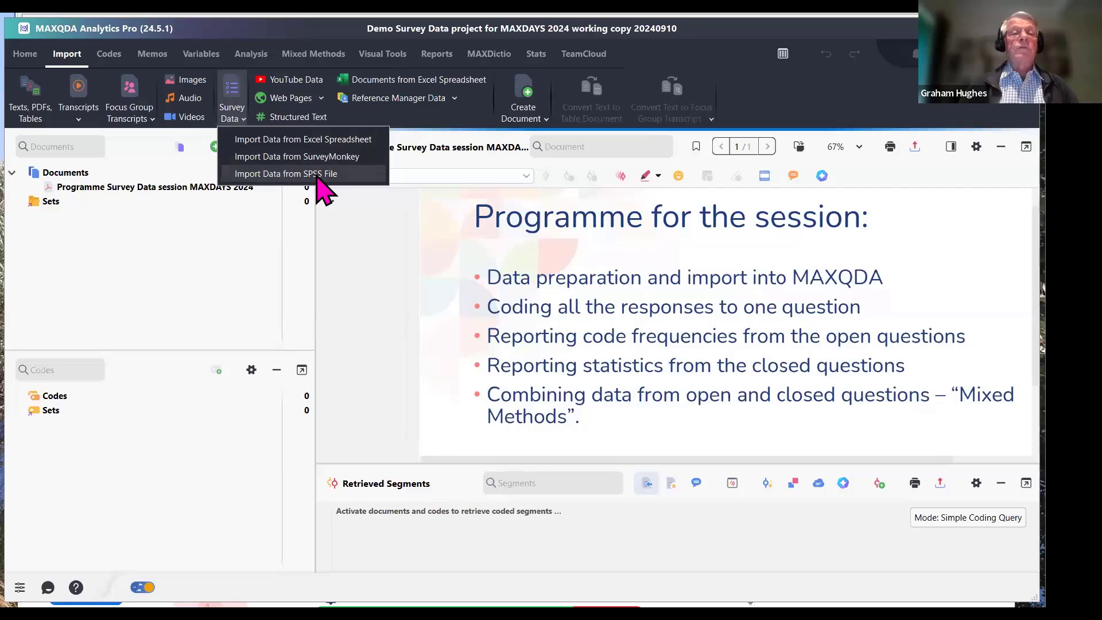
{"action": "left_click", "coordinate": [317, 141]}
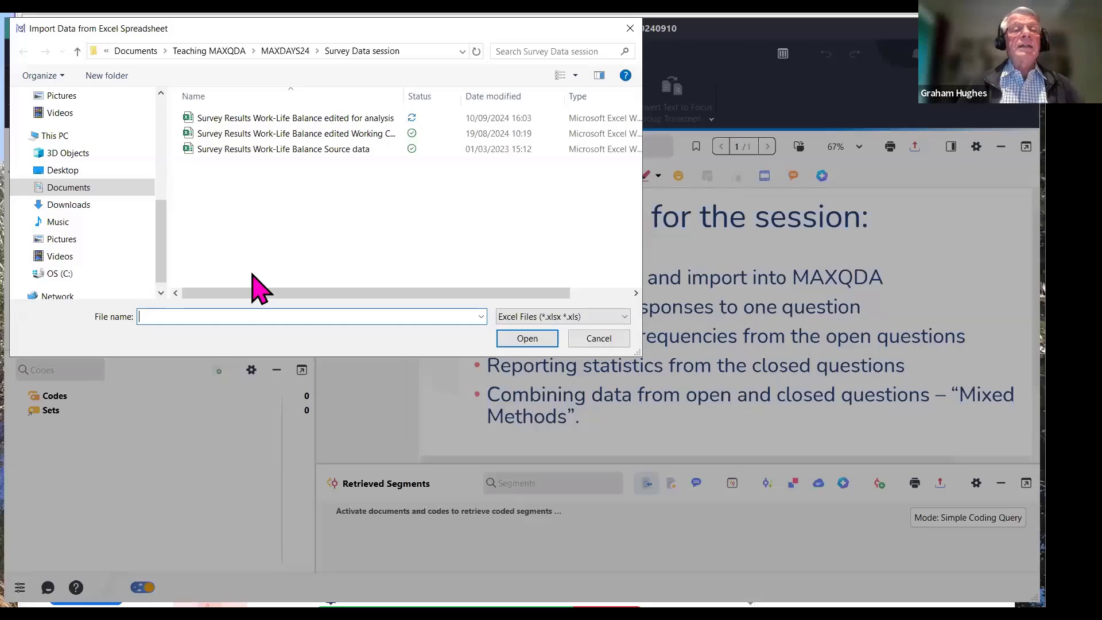
{"action": "left_click", "coordinate": [296, 135]}
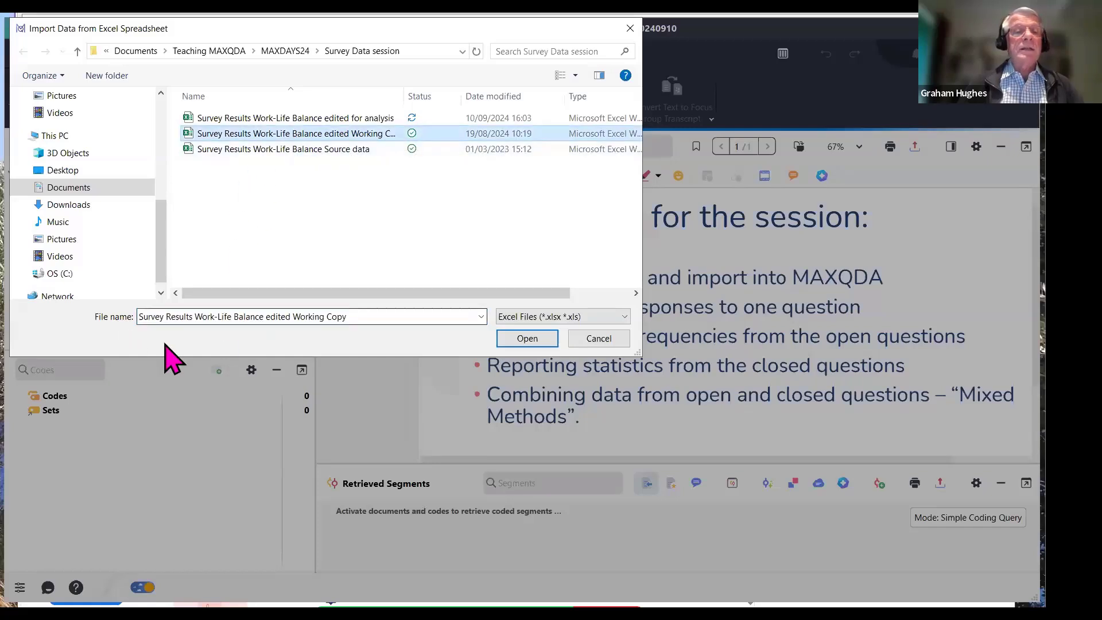
{"action": "left_click", "coordinate": [521, 344]}
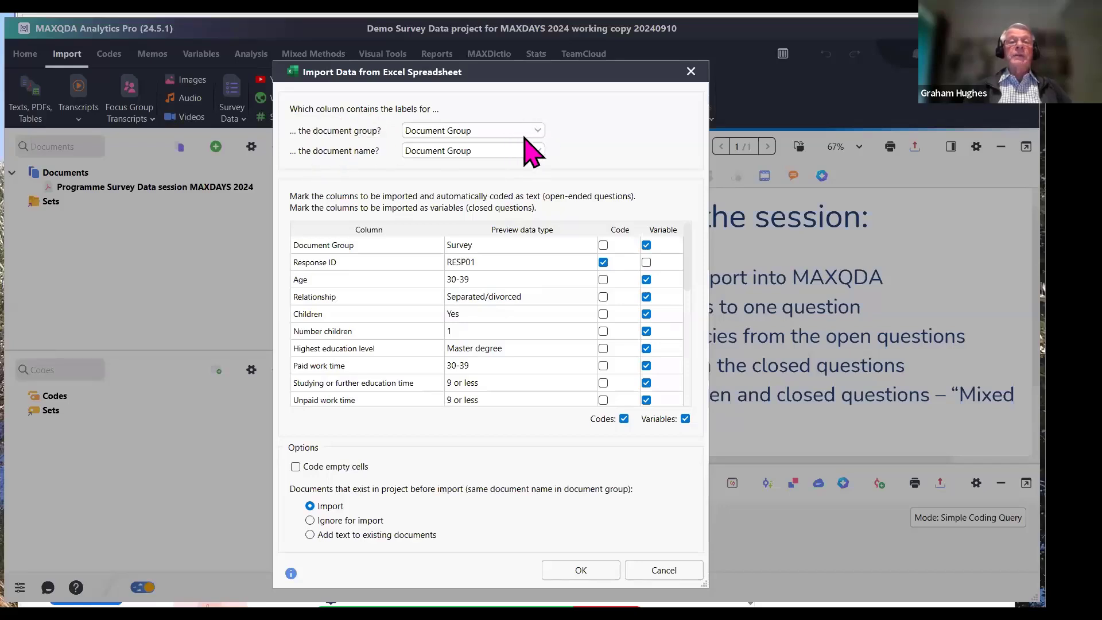
Use the Document Group column for the document group labels and the Response ID column for the document names
{"action": "left_click", "coordinate": [537, 131]}
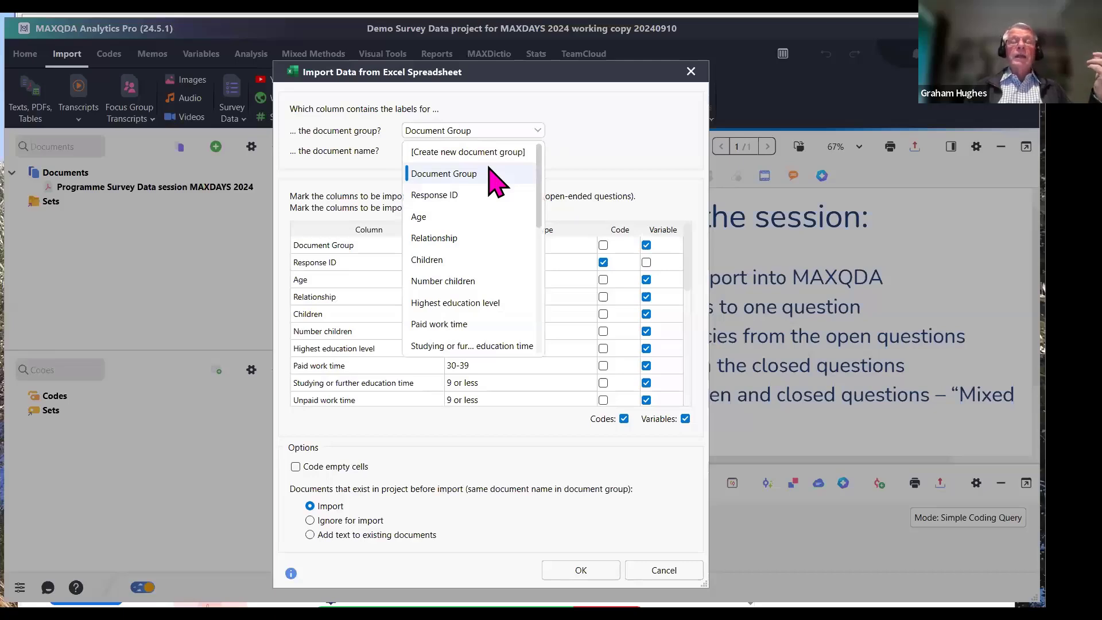
{"action": "left_click", "coordinate": [461, 176]}
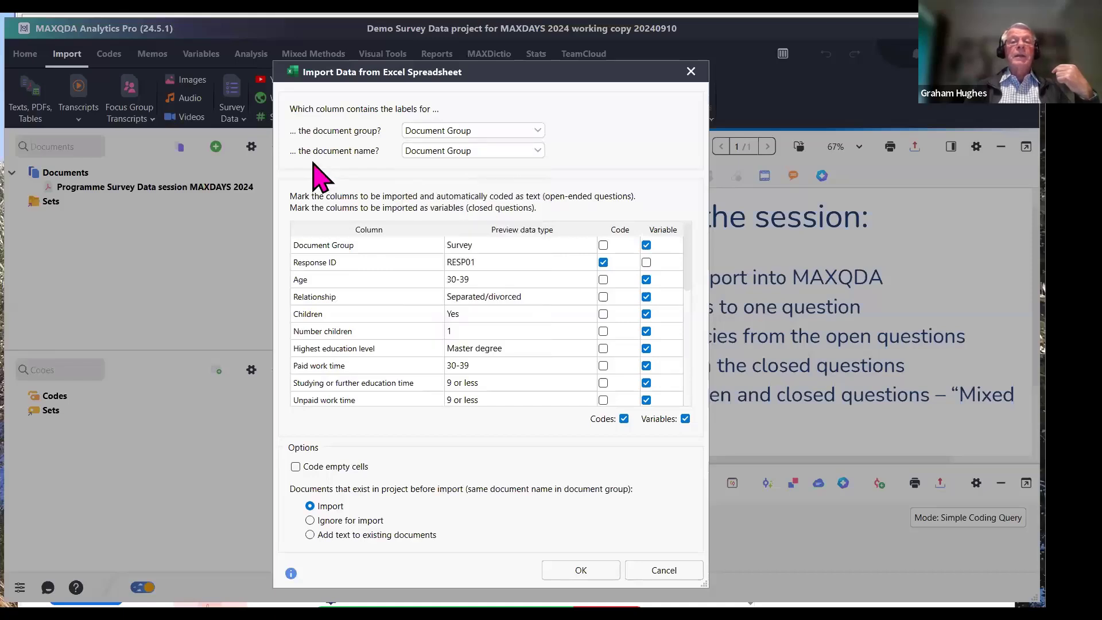
{"action": "left_click", "coordinate": [539, 151]}
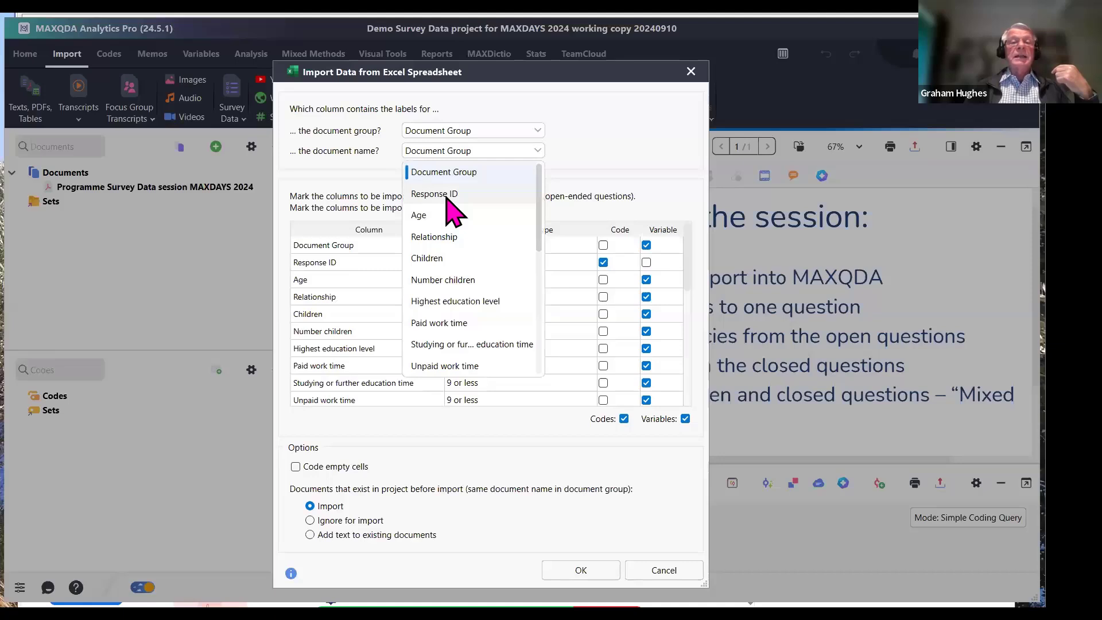
{"action": "left_click", "coordinate": [447, 195]}
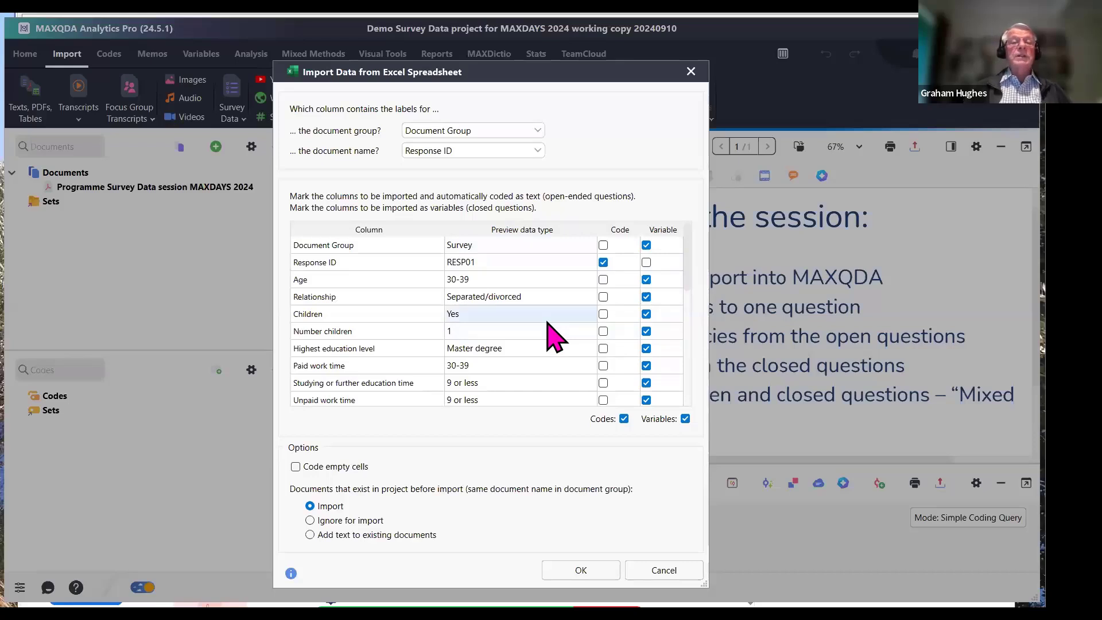
Exclude Document Group from the variables and Response ID from the codes, and review the code and variable assignments of all other columns
{"action": "left_click", "coordinate": [647, 245]}
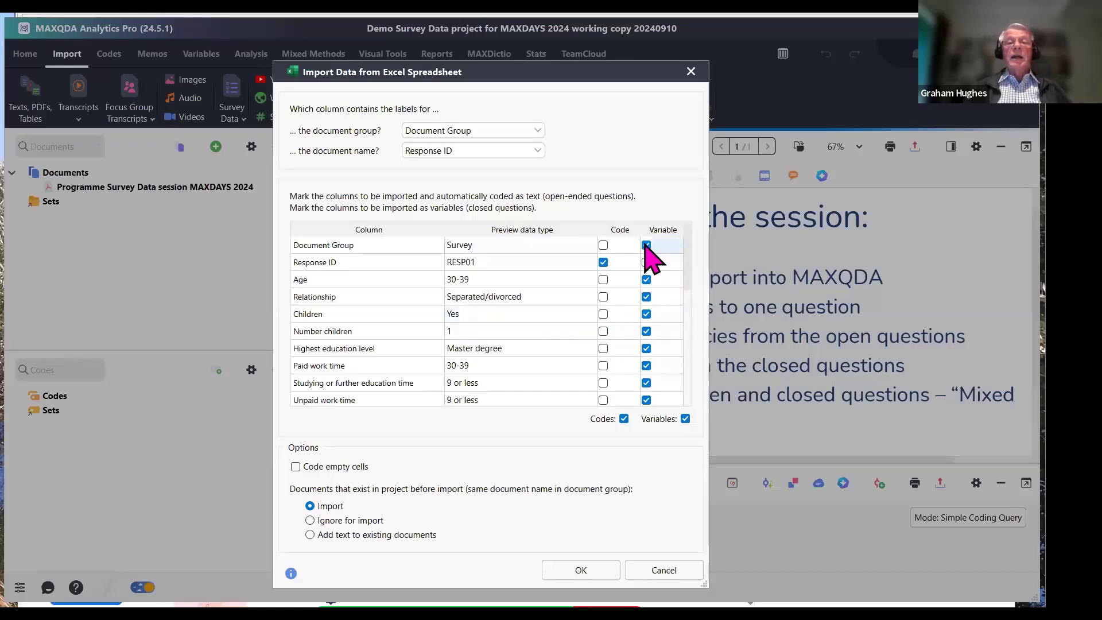
{"action": "left_click", "coordinate": [604, 263]}
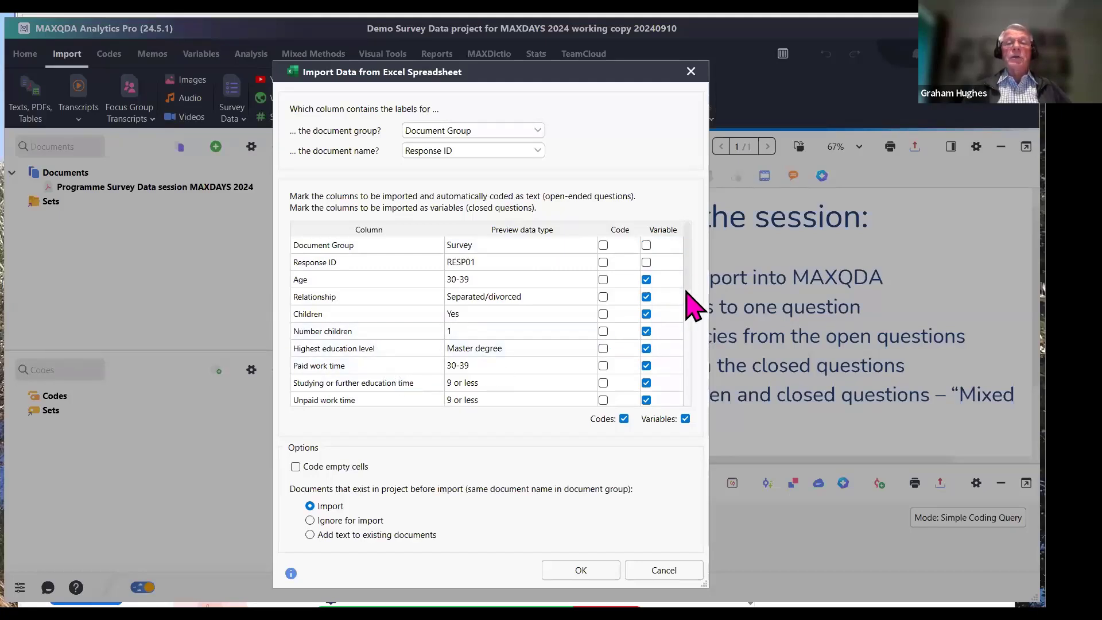
{"action": "scroll", "coordinate": [689, 299], "scroll_direction": "down", "scroll_amount": 2}
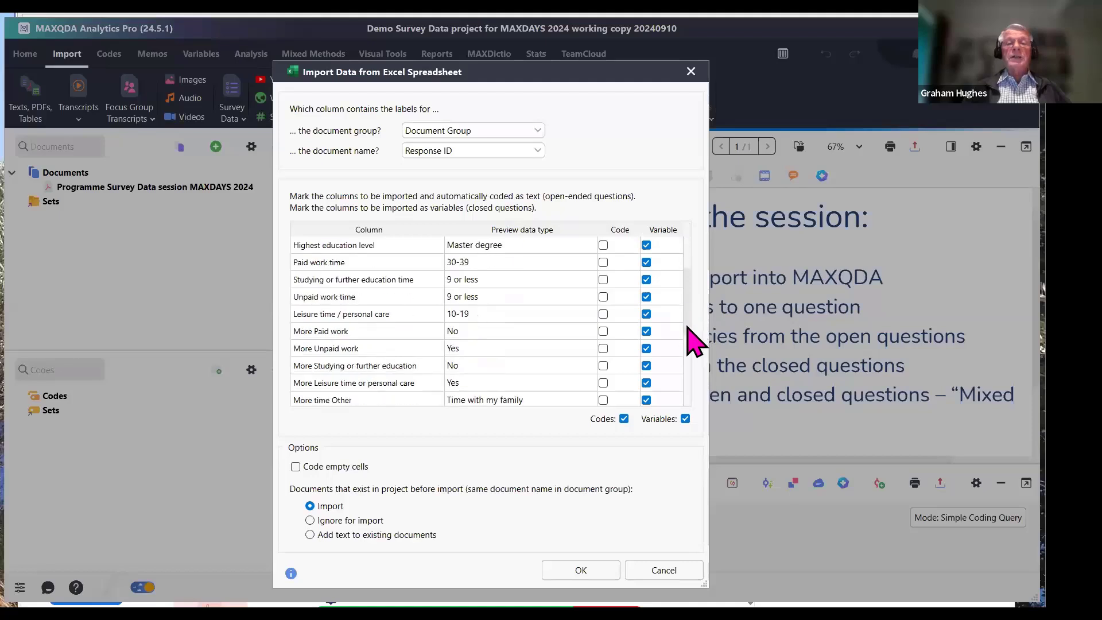
{"action": "scroll", "coordinate": [694, 345], "scroll_direction": "down", "scroll_amount": 2}
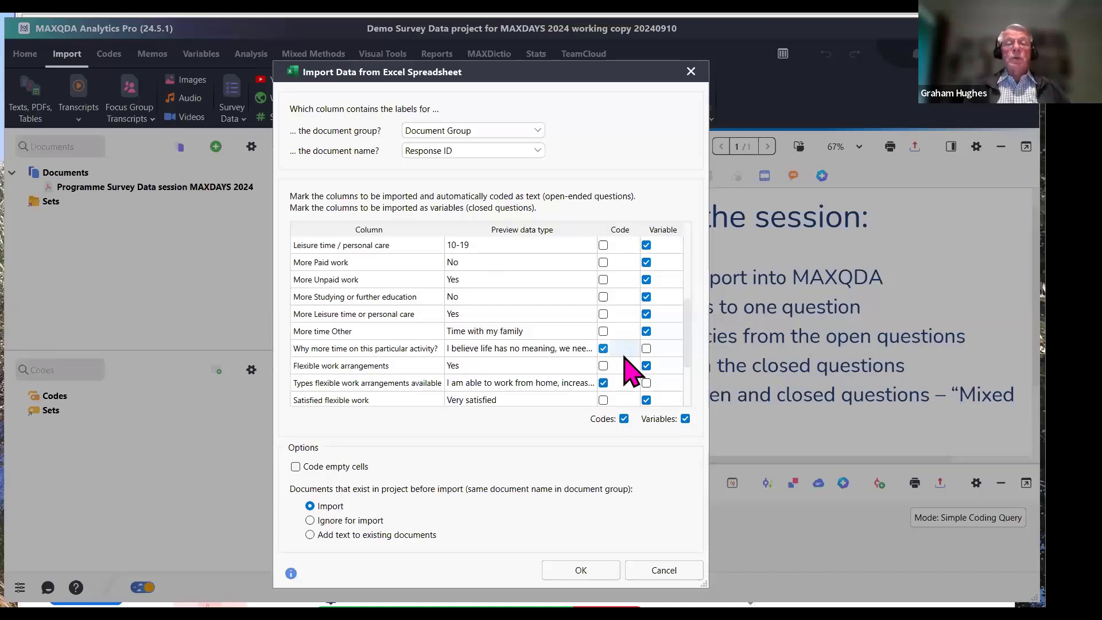
{"action": "scroll", "coordinate": [632, 371], "scroll_direction": "down", "scroll_amount": 1}
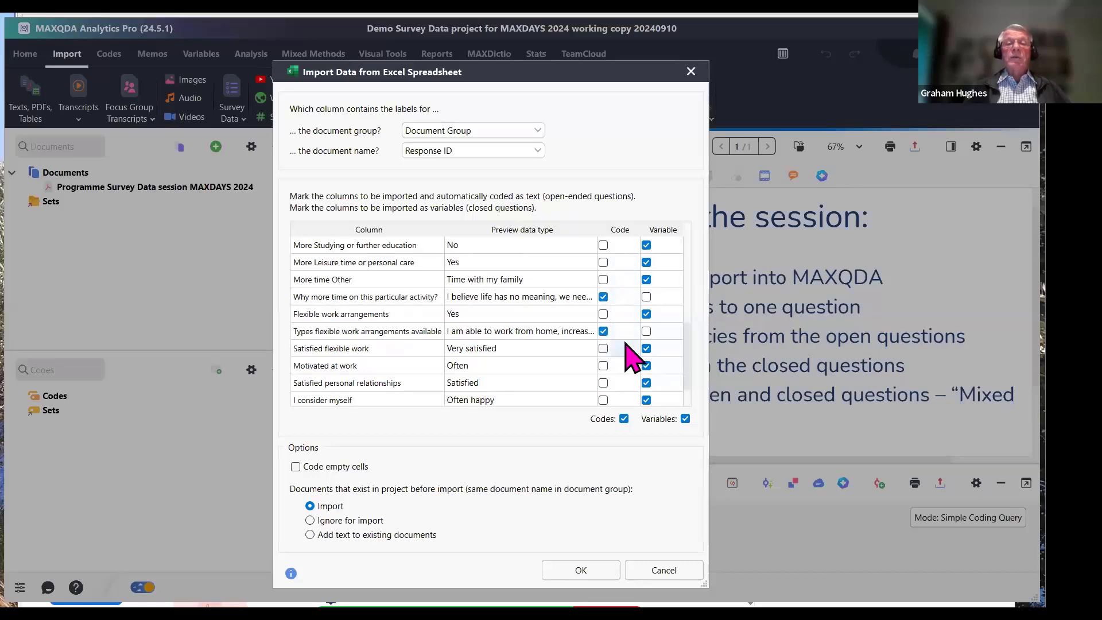
{"action": "scroll", "coordinate": [635, 352], "scroll_direction": "down", "scroll_amount": 1}
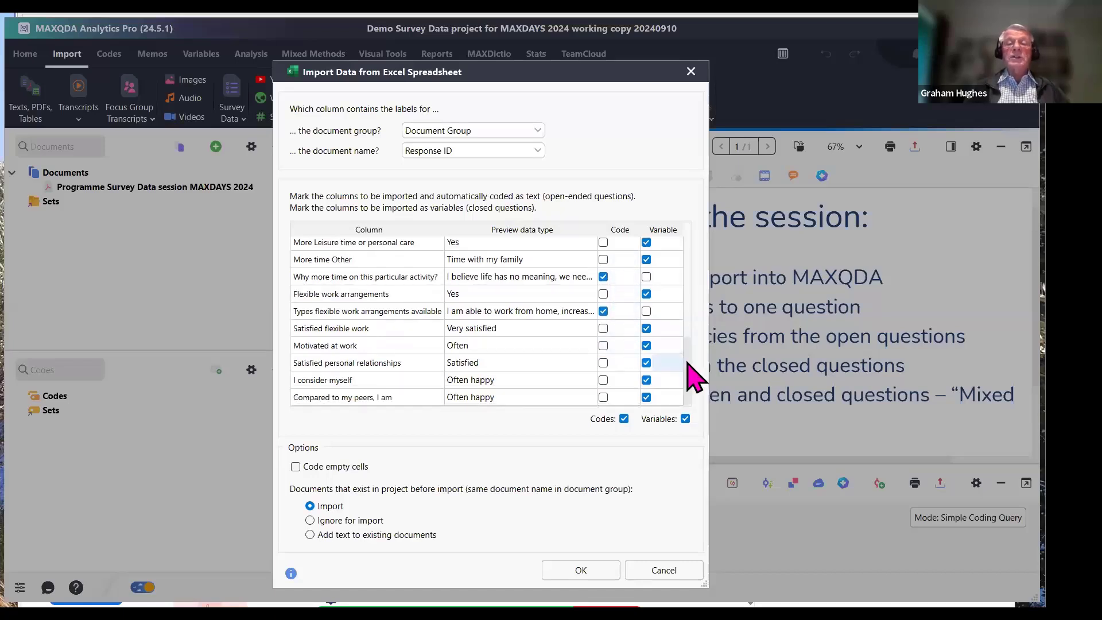
{"action": "left_click_drag", "start_coordinate": [688, 355], "coordinate": [691, 236]}
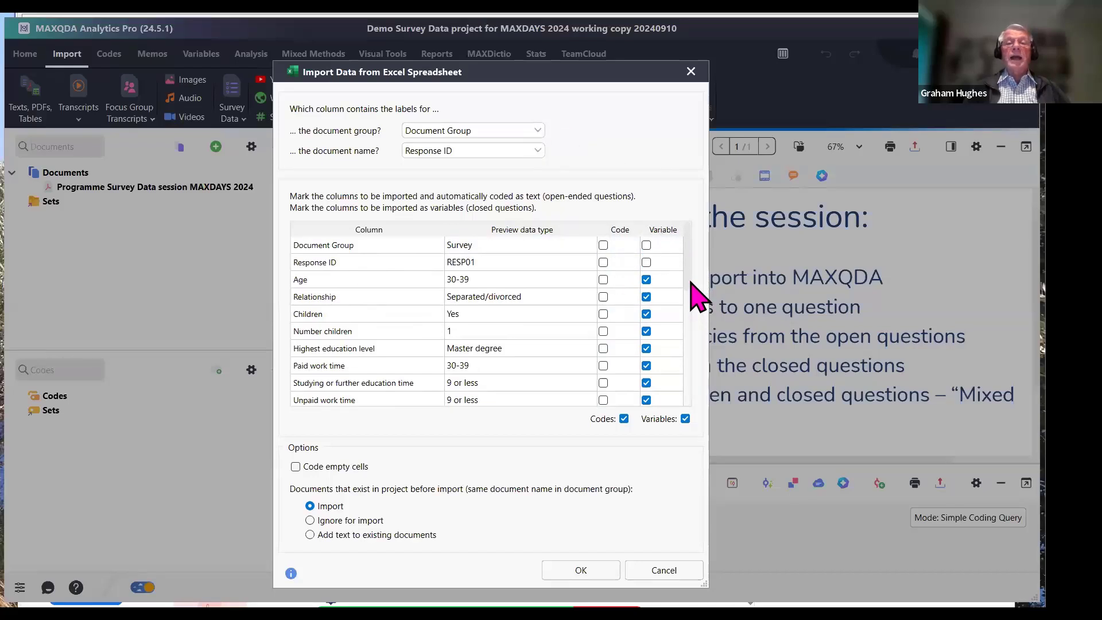
Check the remaining column assignments, leave empty cells uncoded, and confirm the spreadsheet import settings
{"action": "left_click_drag", "start_coordinate": [691, 298], "coordinate": [691, 389]}
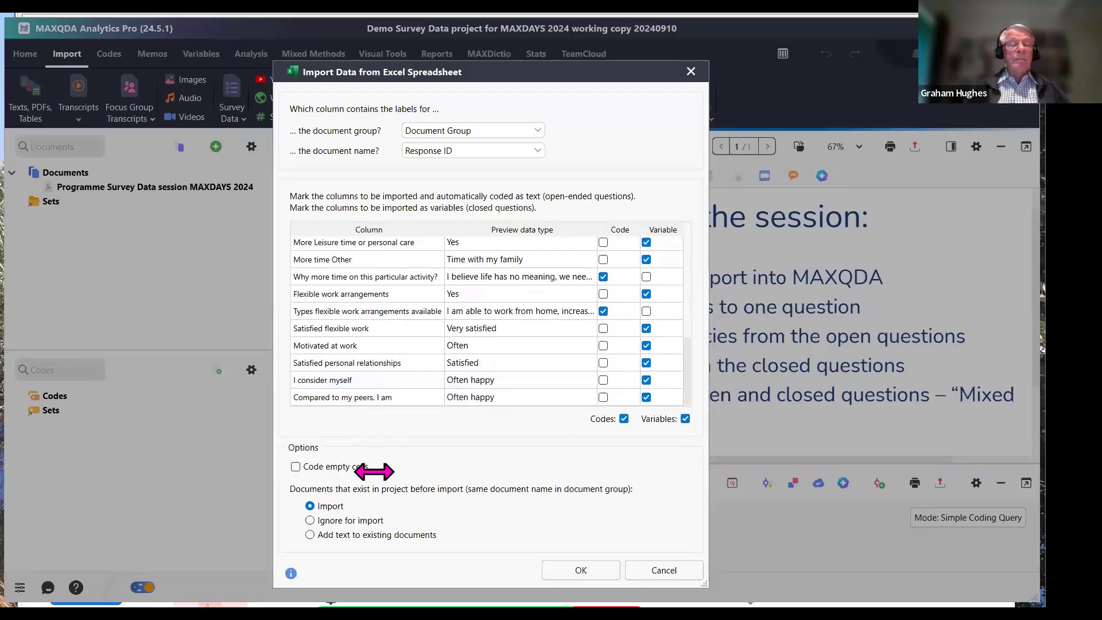
{"action": "left_click", "coordinate": [297, 469]}
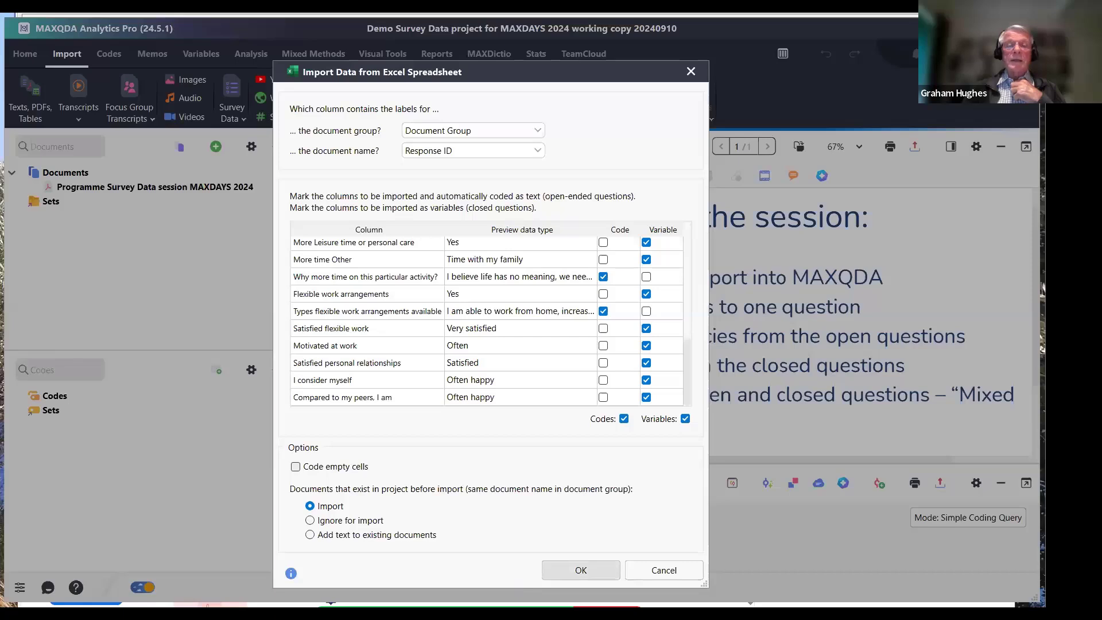
{"action": "left_click", "coordinate": [582, 570]}
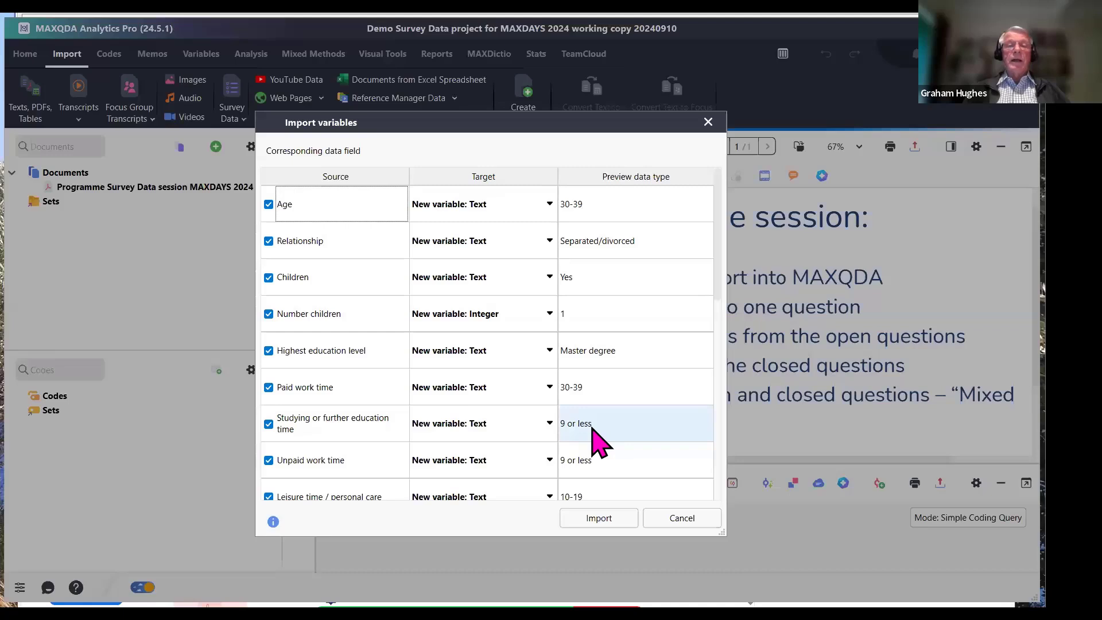
Review the target types of the survey variables, keep Highest education level as New variable: Text, and import the survey data
{"action": "scroll", "coordinate": [603, 434], "scroll_direction": "down", "scroll_amount": 1}
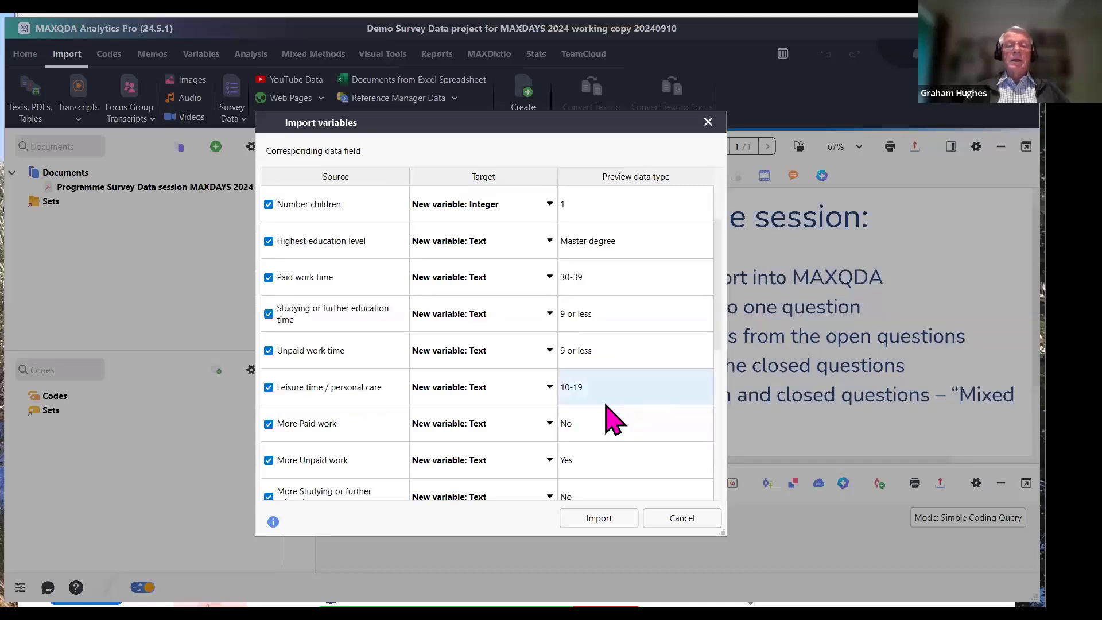
{"action": "scroll", "coordinate": [610, 425], "scroll_direction": "down", "scroll_amount": 1}
{"action": "scroll", "coordinate": [611, 425], "scroll_direction": "down", "scroll_amount": 2}
{"action": "scroll", "coordinate": [611, 423], "scroll_direction": "up", "scroll_amount": 4}
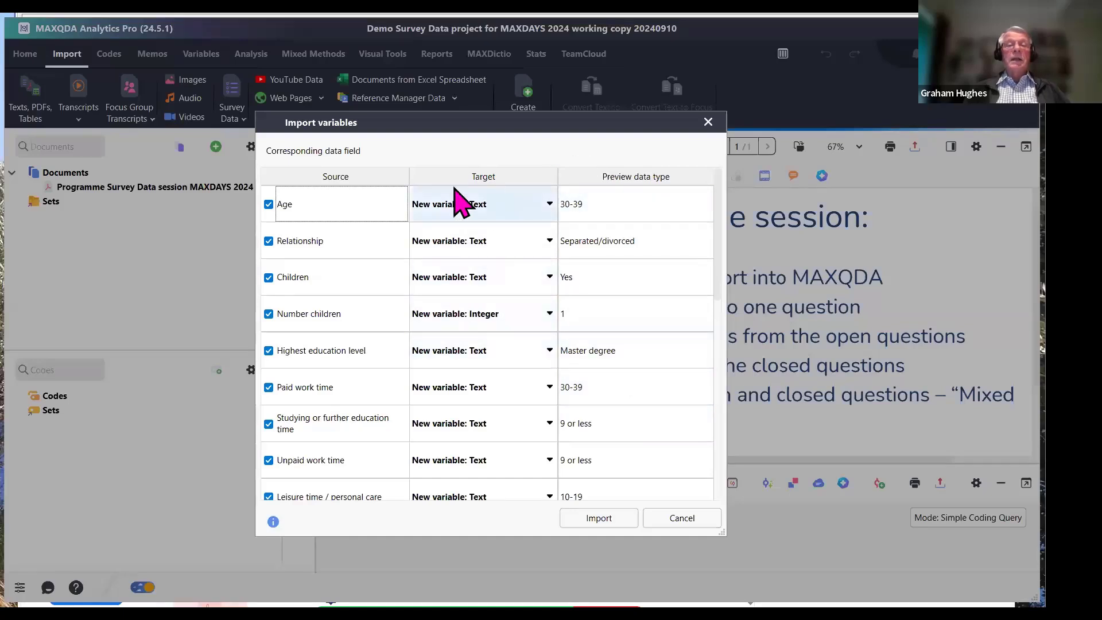
{"action": "left_click", "coordinate": [551, 352]}
{"action": "left_click", "coordinate": [548, 351]}
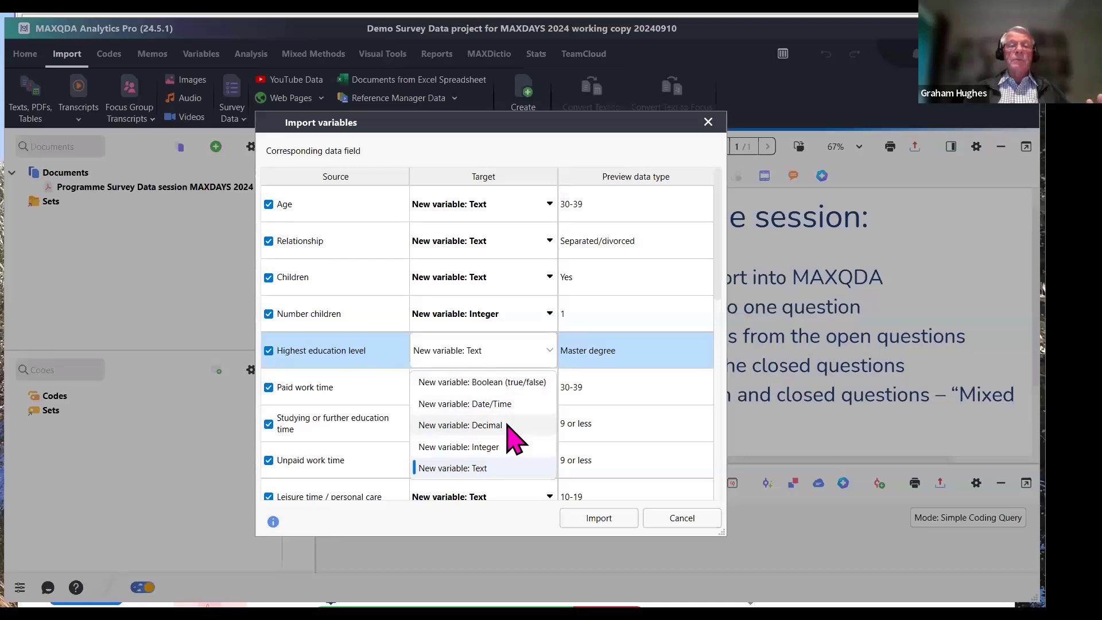
{"action": "left_click", "coordinate": [493, 468]}
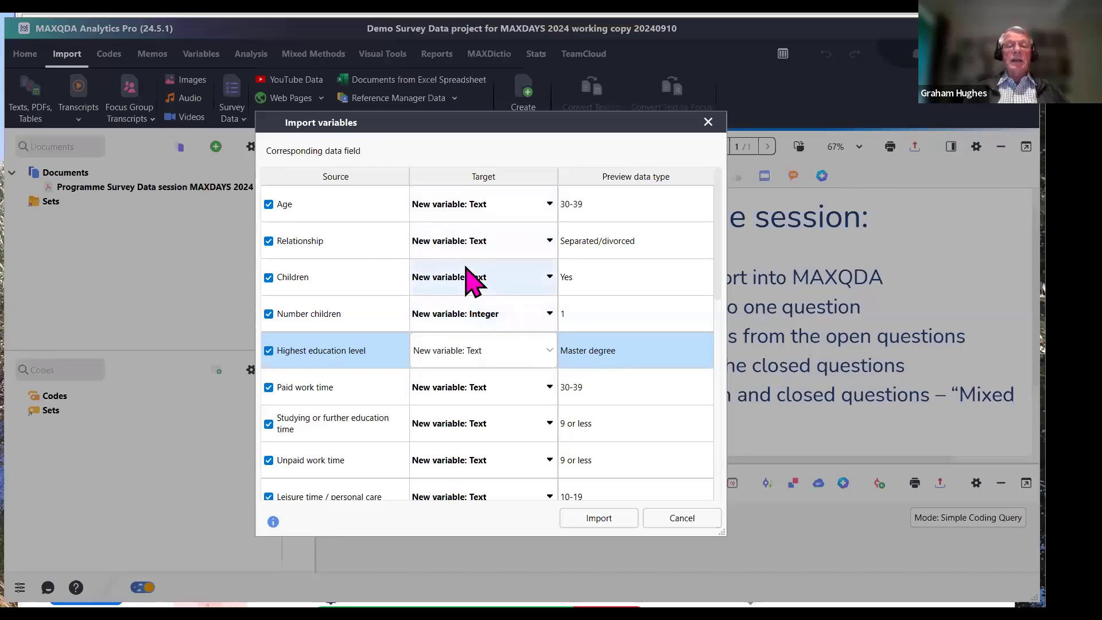
{"action": "left_click", "coordinate": [600, 520]}
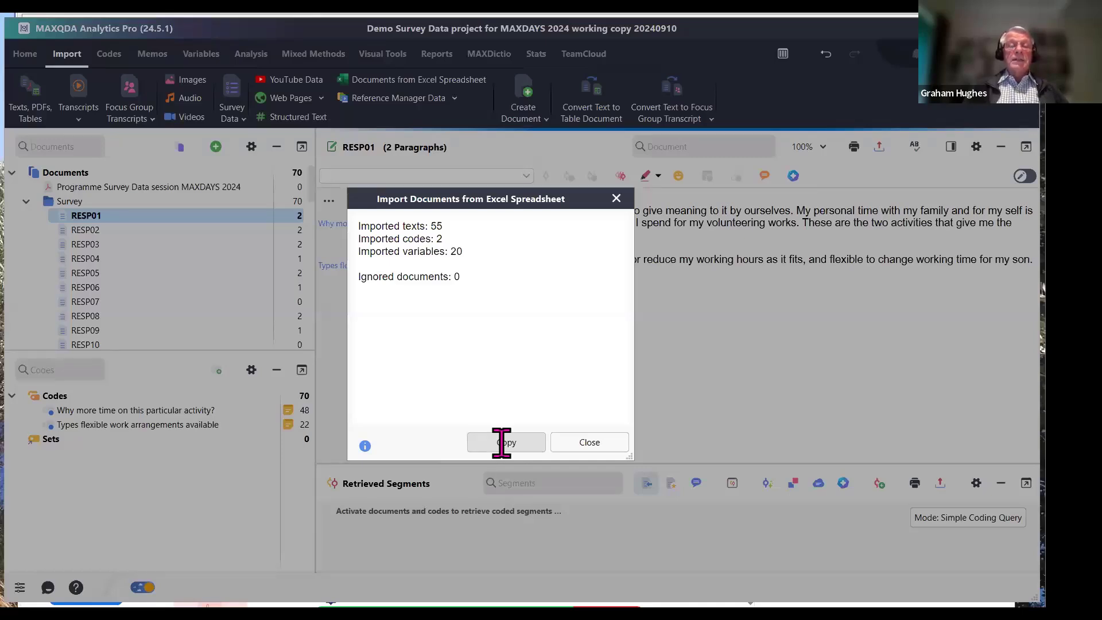
{"action": "left_click", "coordinate": [585, 441]}
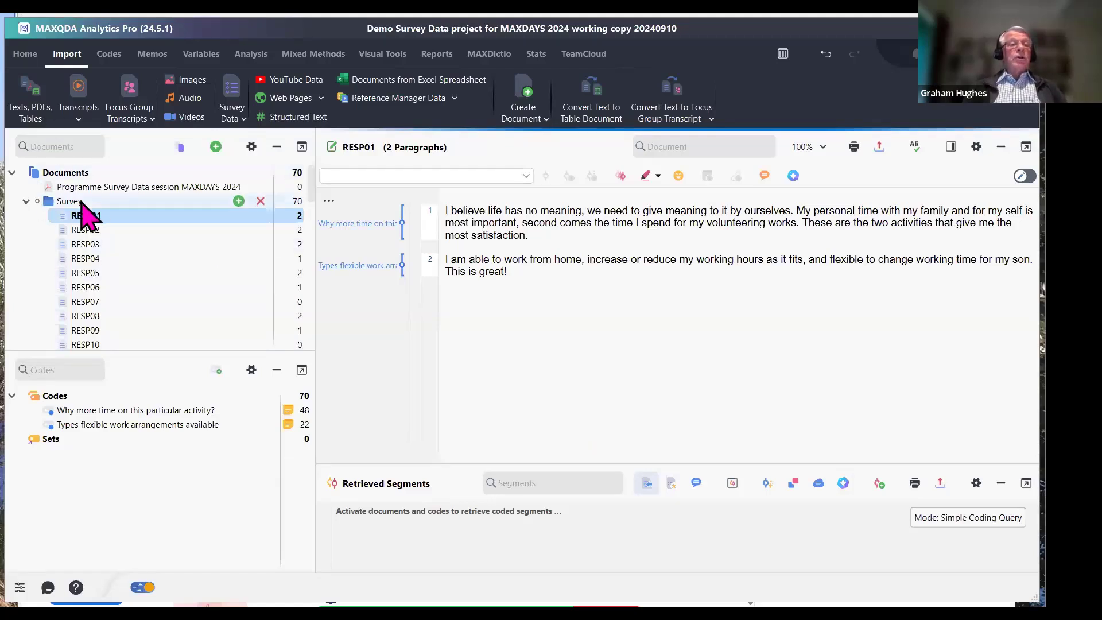
Activate all documents in the Survey group, and deactivate them again
{"action": "left_click", "coordinate": [51, 205], "text": "ctrl"}
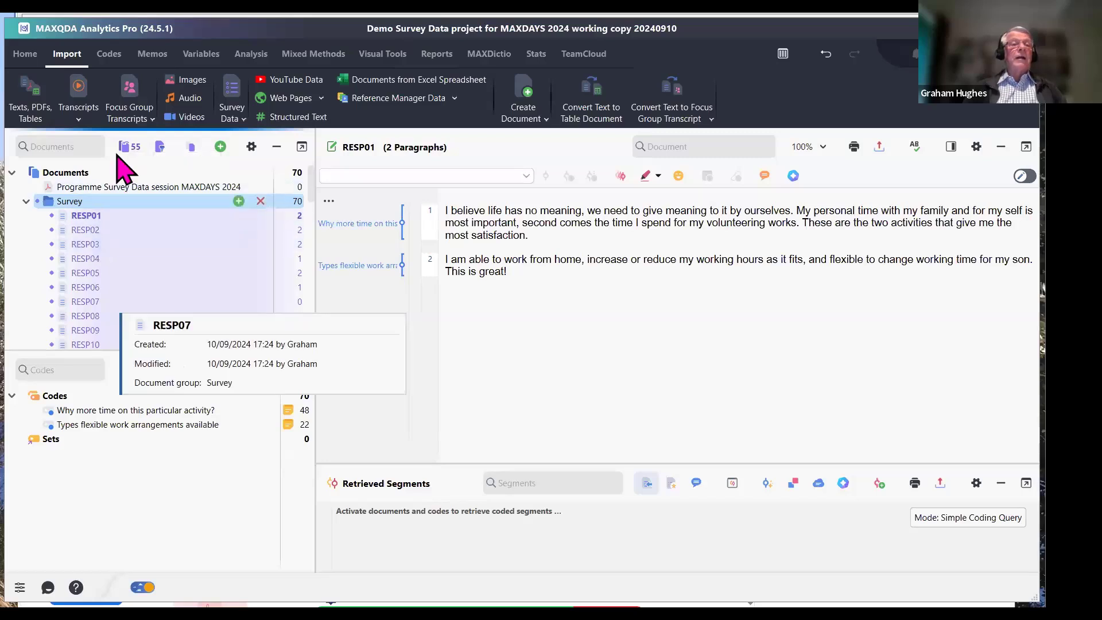
{"action": "left_click", "coordinate": [83, 201], "text": "ctrl"}
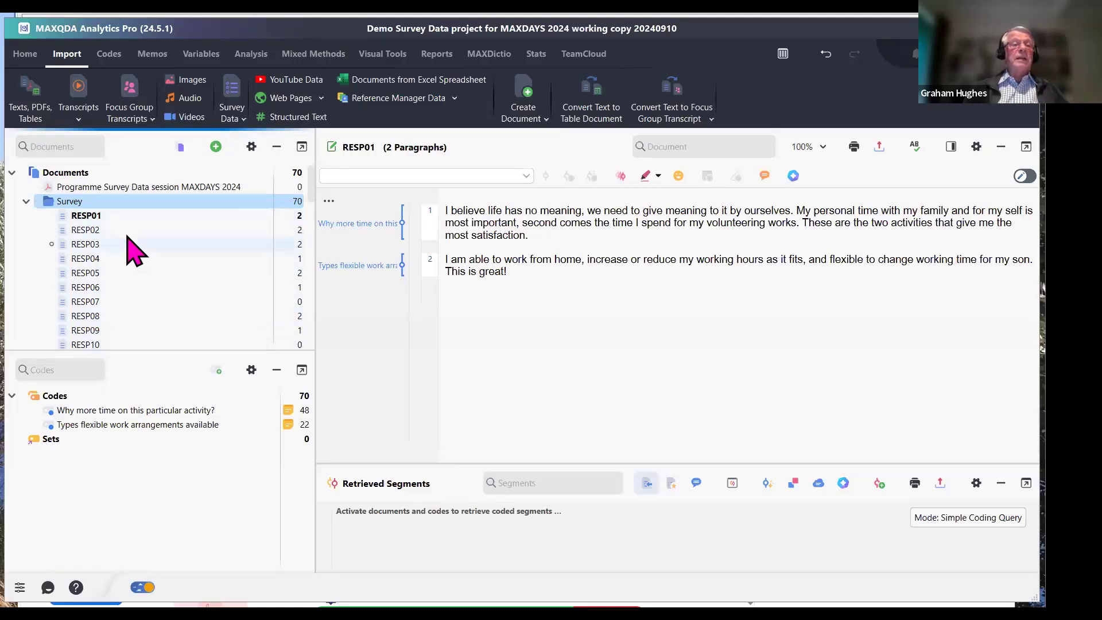
{"action": "mouse_move", "coordinate": [127, 232]}
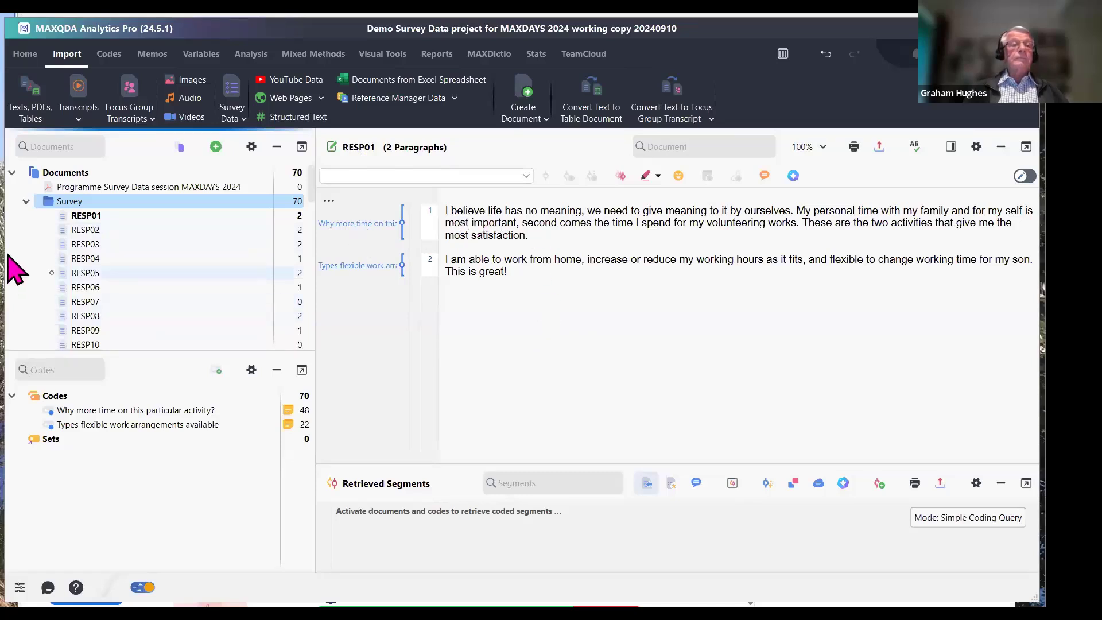
Activate the Survey group and the code "Why more time on this particular activity?", and browse the retrieved segments in an enlarged view
{"action": "left_click", "coordinate": [47, 202], "text": "ctrl"}
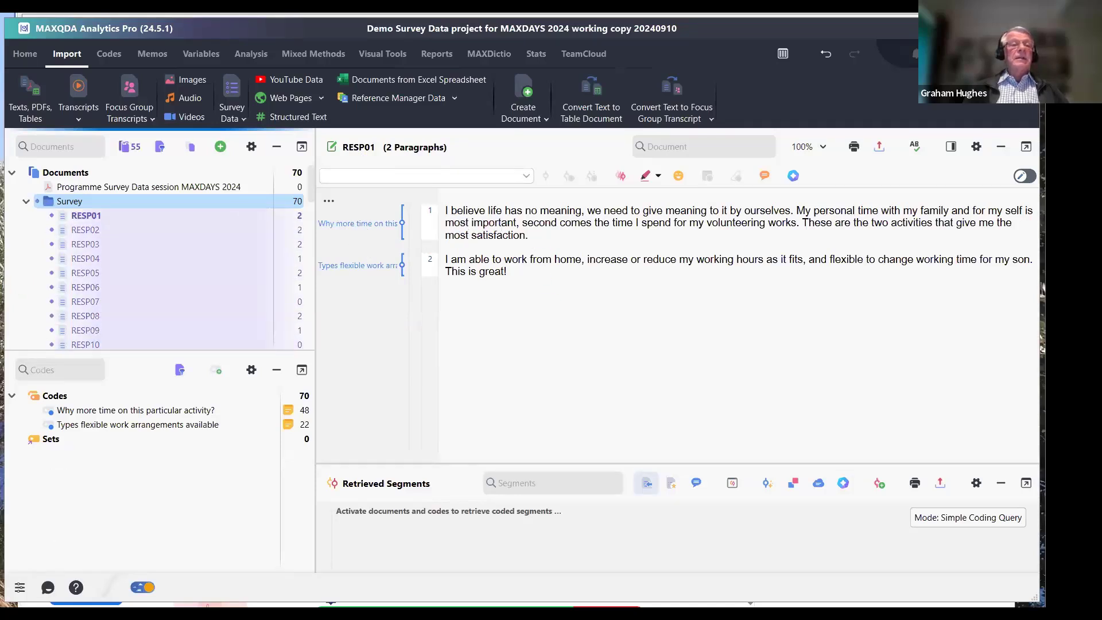
{"action": "left_click", "coordinate": [50, 411]}
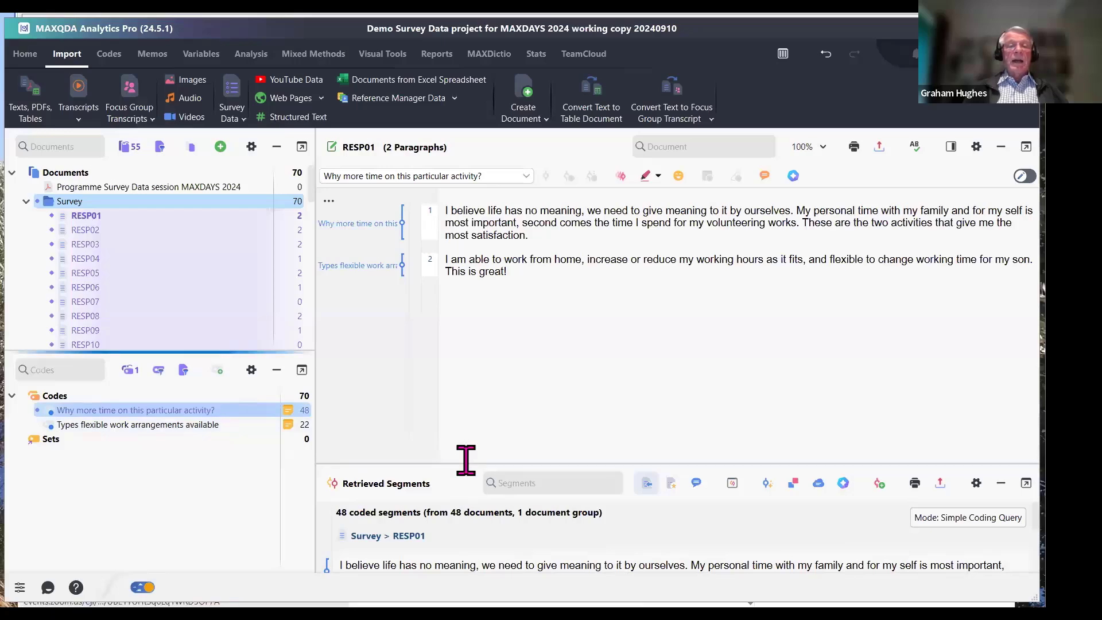
{"action": "left_click_drag", "start_coordinate": [474, 464], "coordinate": [472, 292]}
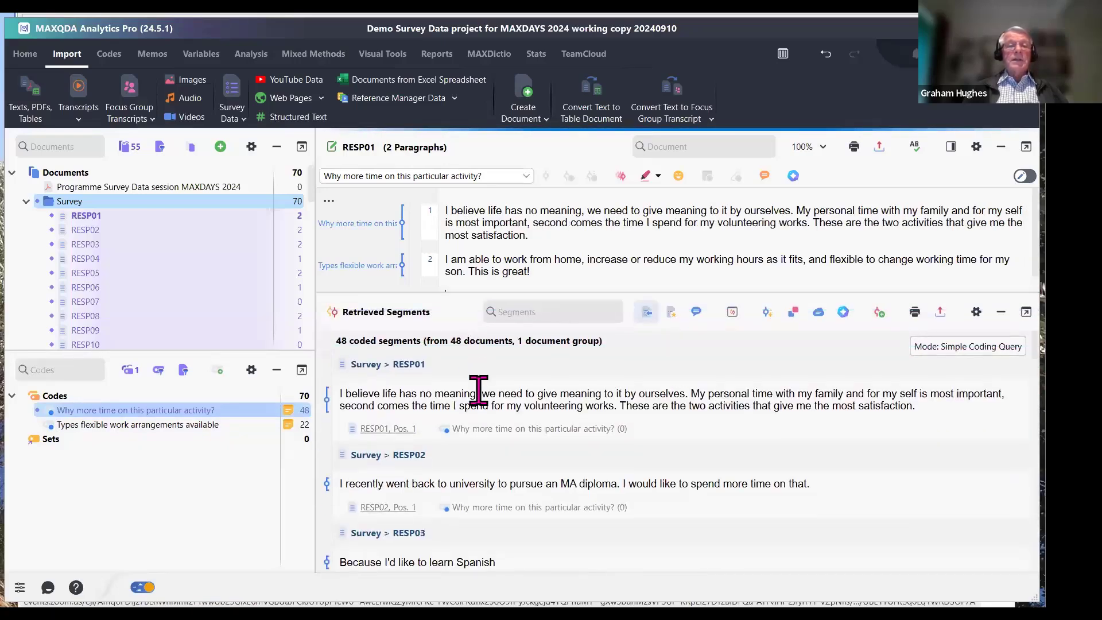
{"action": "scroll", "coordinate": [442, 405], "scroll_direction": "down", "scroll_amount": 10}
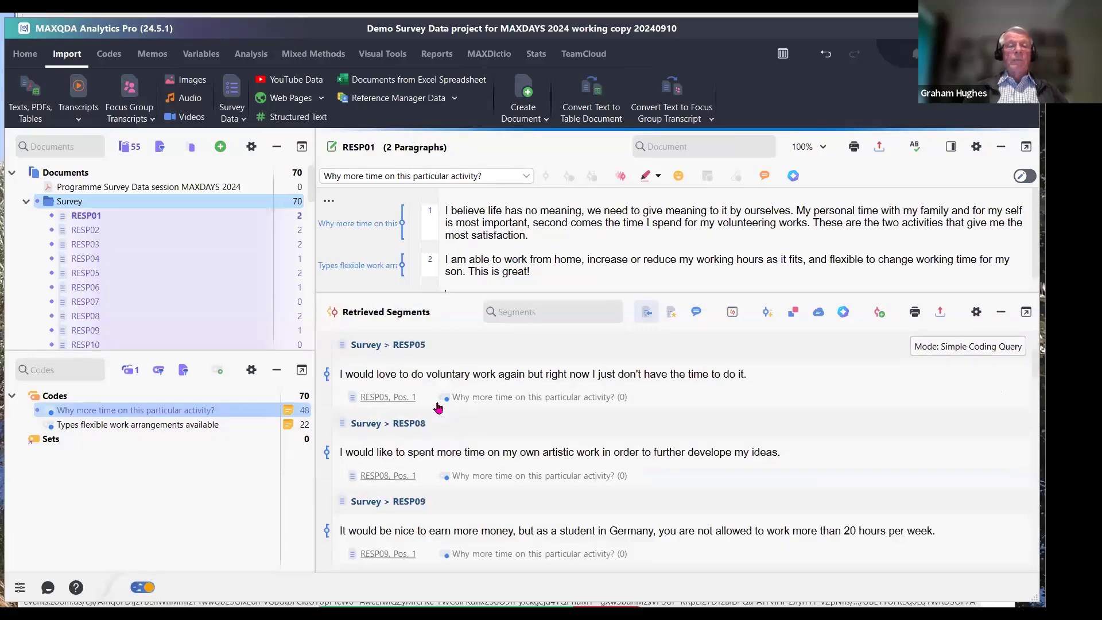
{"action": "scroll", "coordinate": [439, 410], "scroll_direction": "up", "scroll_amount": 10}
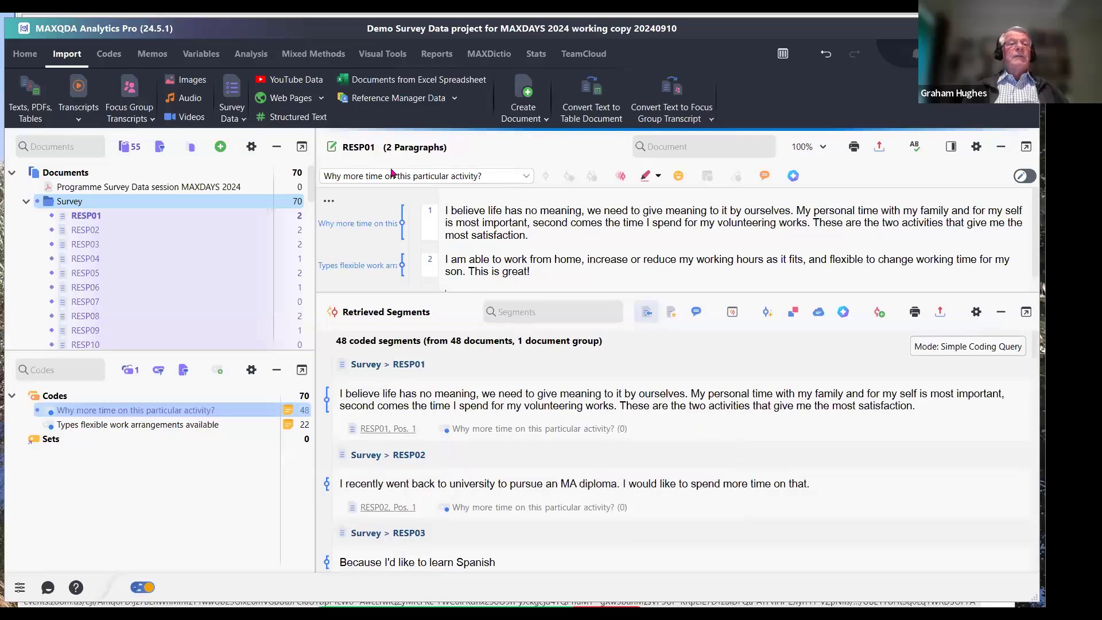
View the imported closed-question answers in the data editor for document variables using an enlarged window, and close it
{"action": "left_click", "coordinate": [213, 54]}
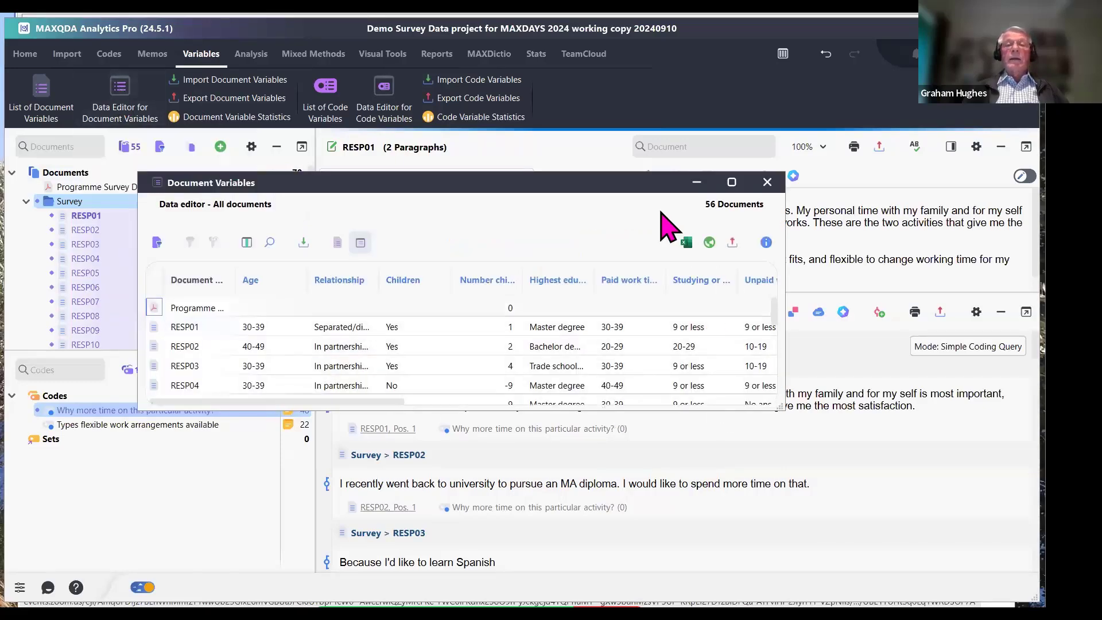
{"action": "left_click_drag", "start_coordinate": [587, 182], "coordinate": [550, 86]}
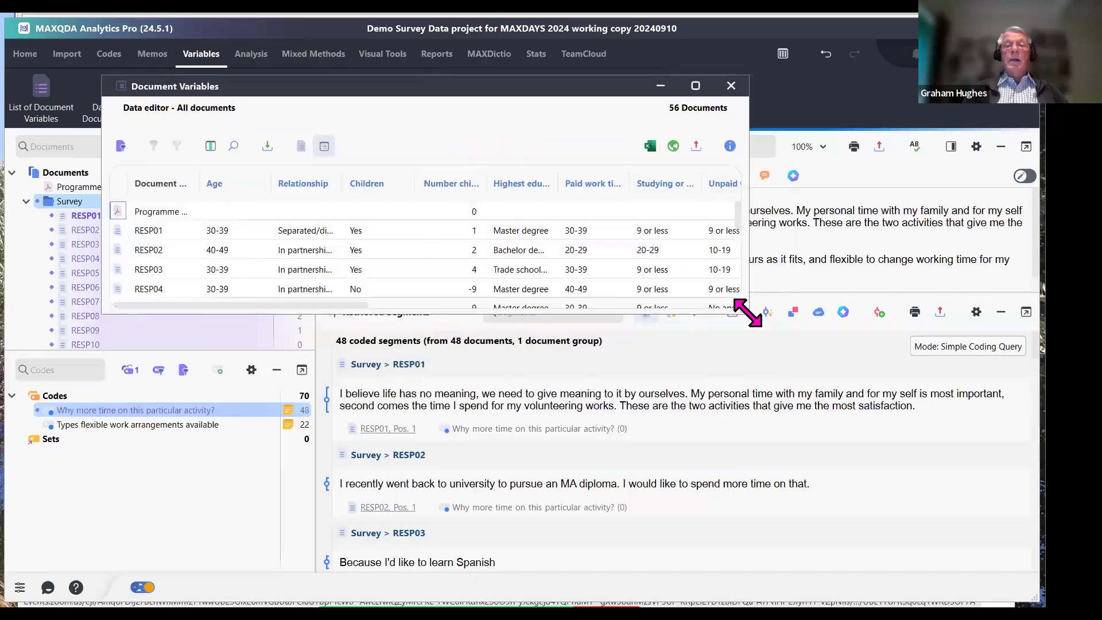
{"action": "left_click_drag", "start_coordinate": [752, 319], "coordinate": [886, 546]}
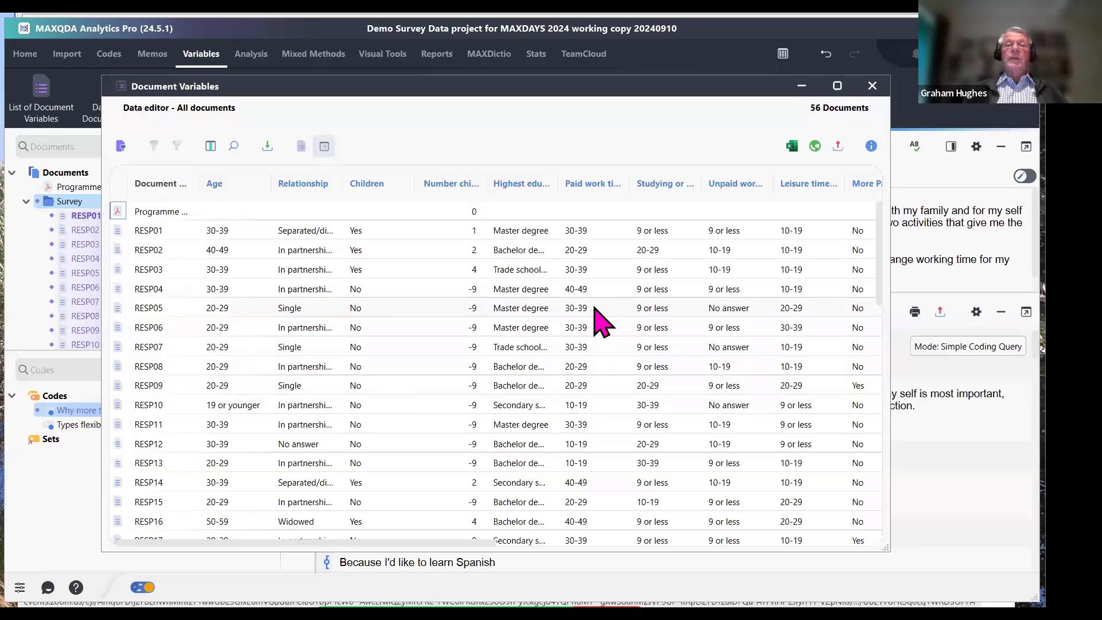
{"action": "left_click_drag", "start_coordinate": [478, 542], "coordinate": [409, 548]}
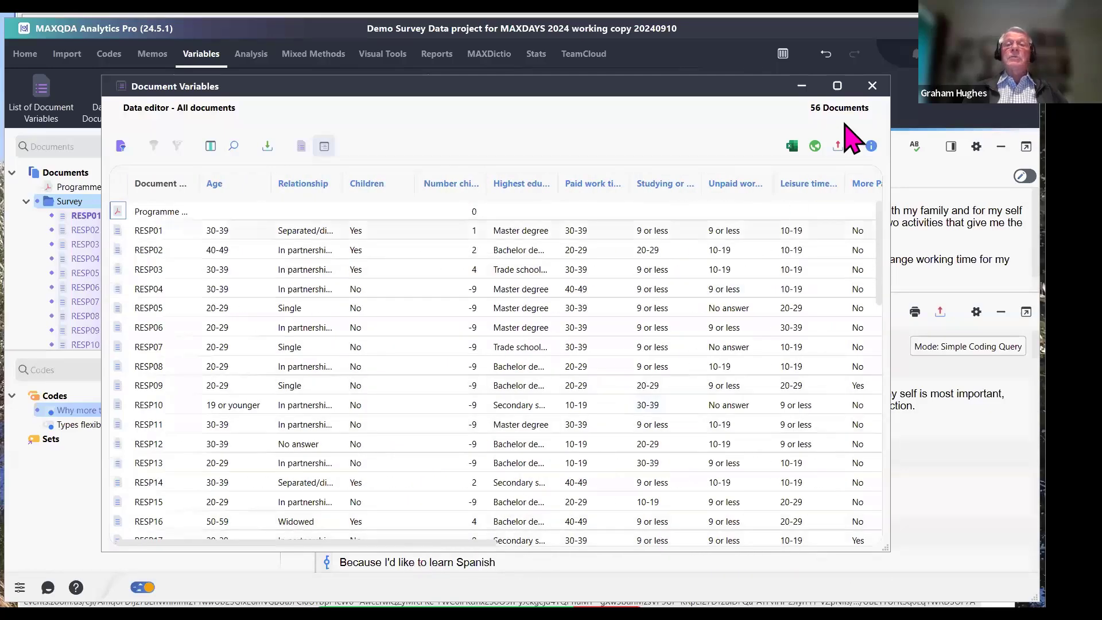
{"action": "left_click", "coordinate": [873, 86]}
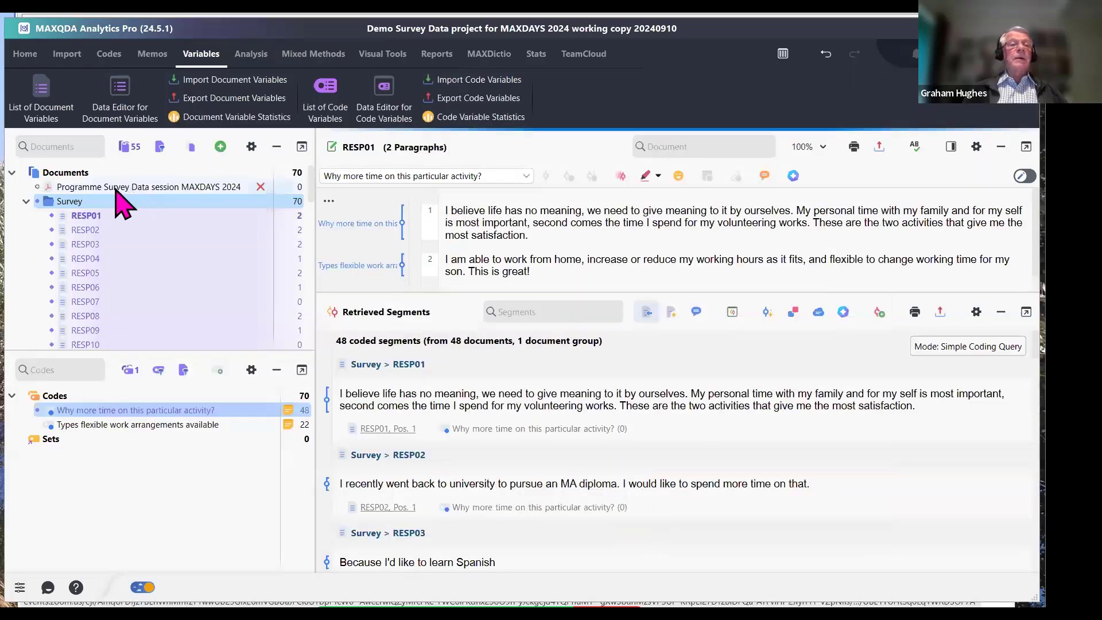
Reset the document and code activations, and display the session programme document in a taller document view
{"action": "left_click", "coordinate": [126, 150]}
{"action": "left_click", "coordinate": [130, 370]}
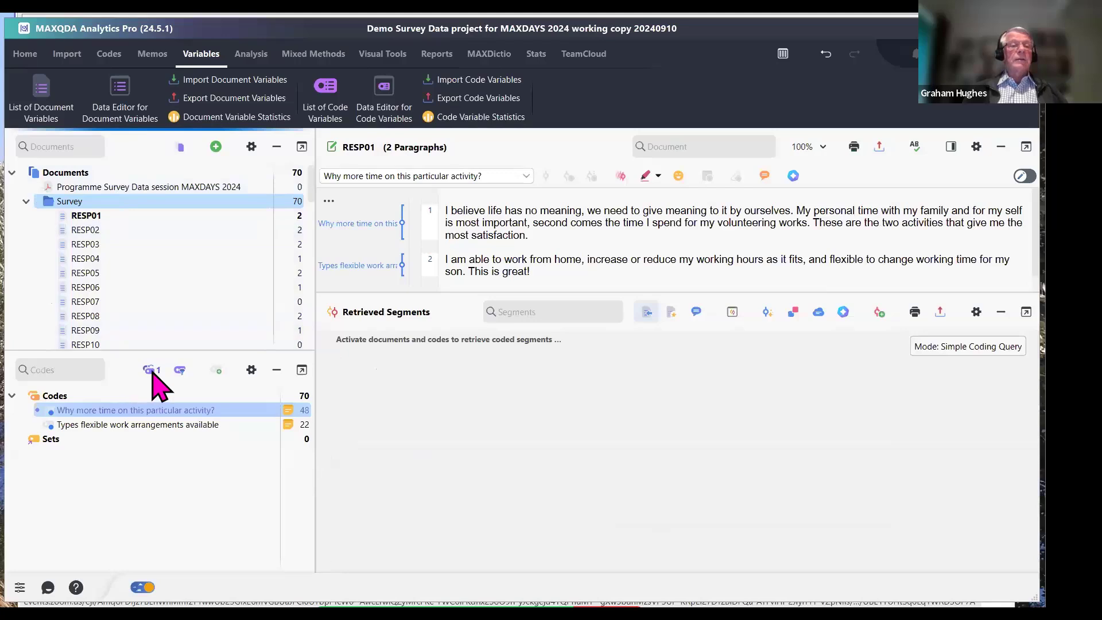
{"action": "double_click", "coordinate": [128, 186]}
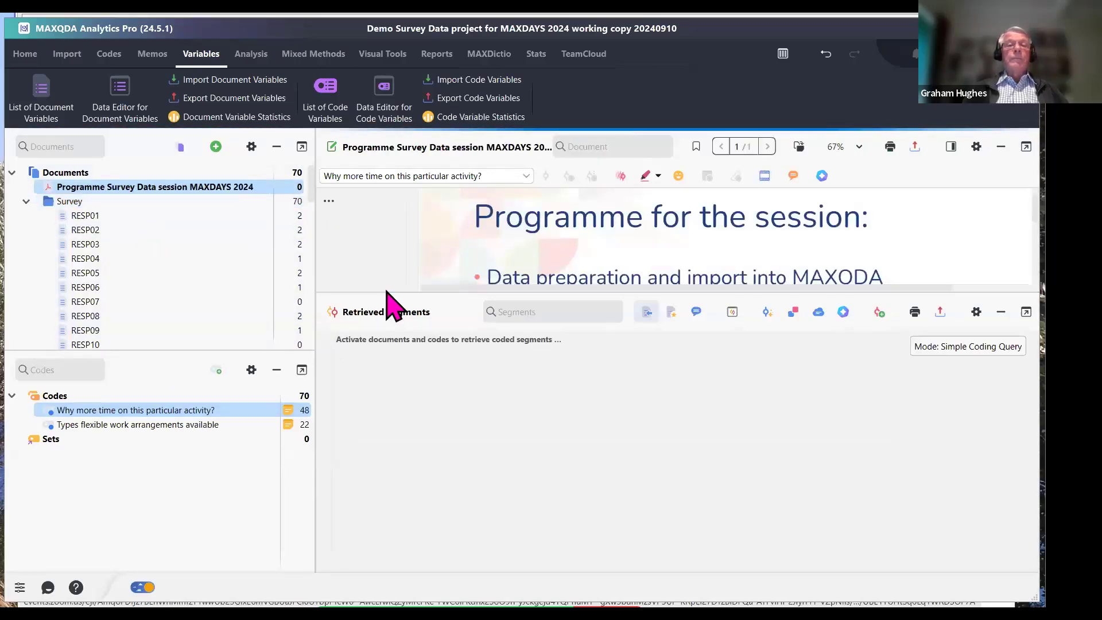
{"action": "left_click_drag", "start_coordinate": [389, 293], "coordinate": [397, 428]}
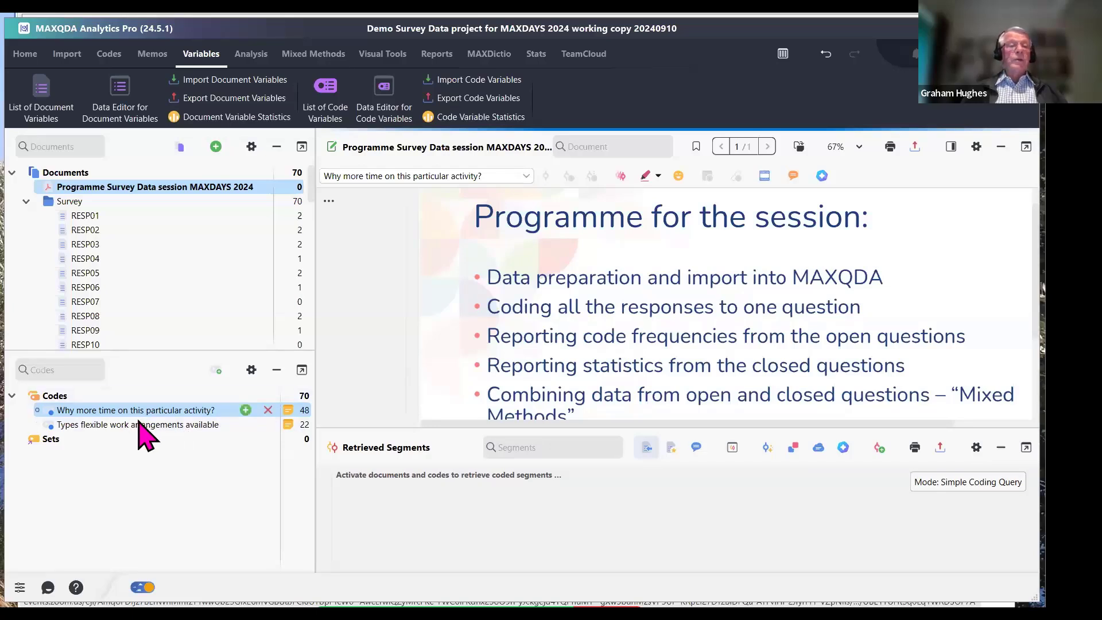
Categorize the activated Survey group's answers to "Why more time on this particular activity?", and select RESP01's response in the survey analysis window
{"action": "left_click", "coordinate": [48, 204], "text": "ctrl"}
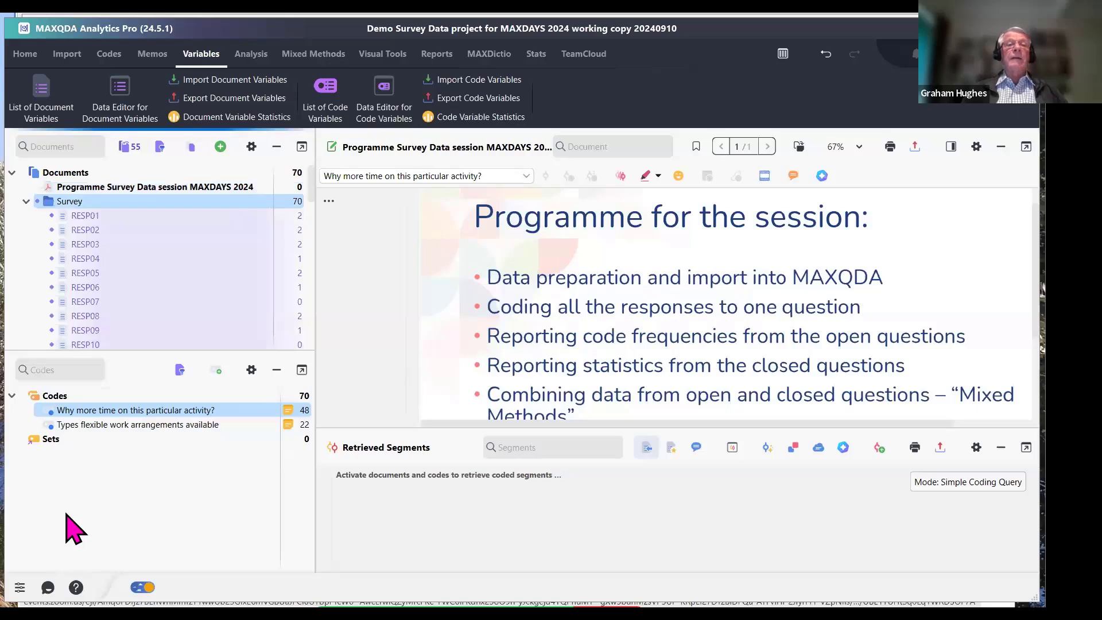
{"action": "left_click", "coordinate": [253, 57]}
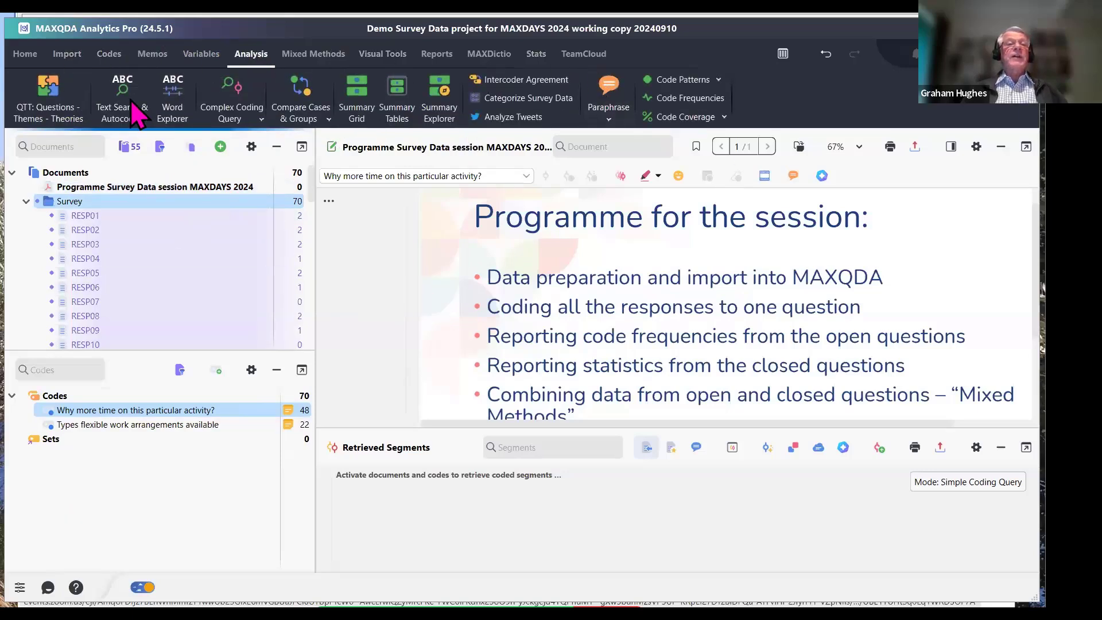
{"action": "left_click", "coordinate": [519, 108]}
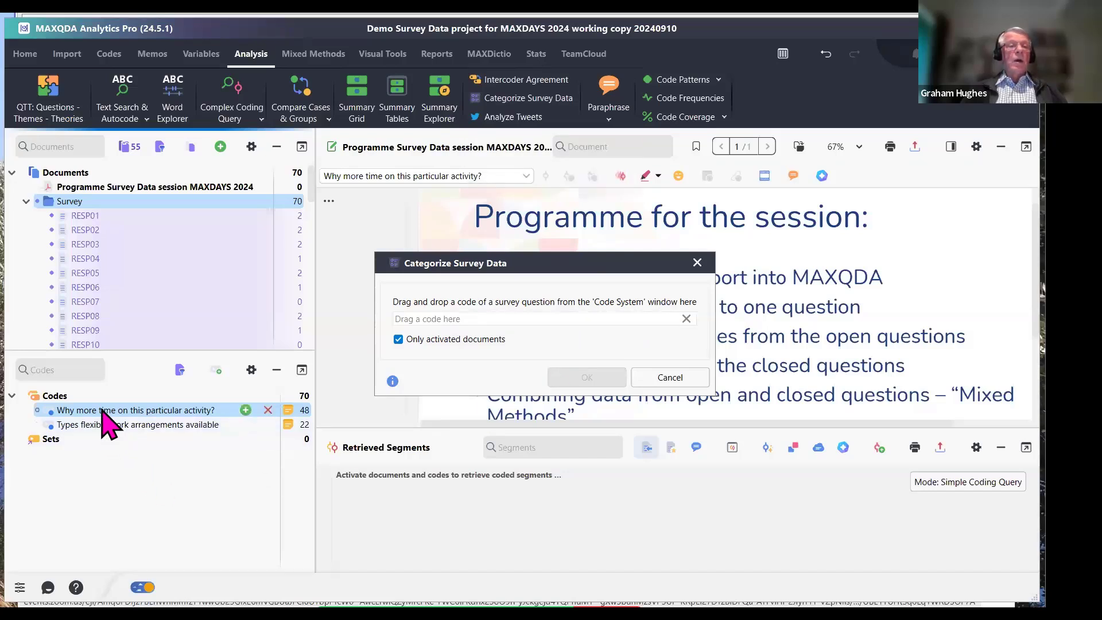
{"action": "left_click_drag", "start_coordinate": [106, 410], "coordinate": [454, 321]}
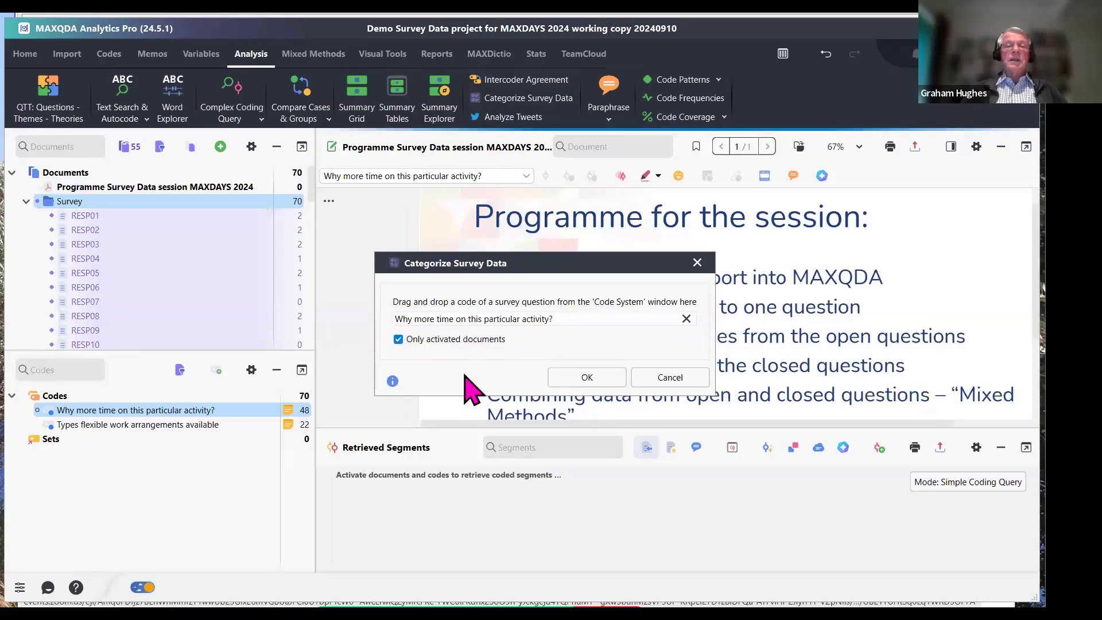
{"action": "left_click", "coordinate": [586, 378]}
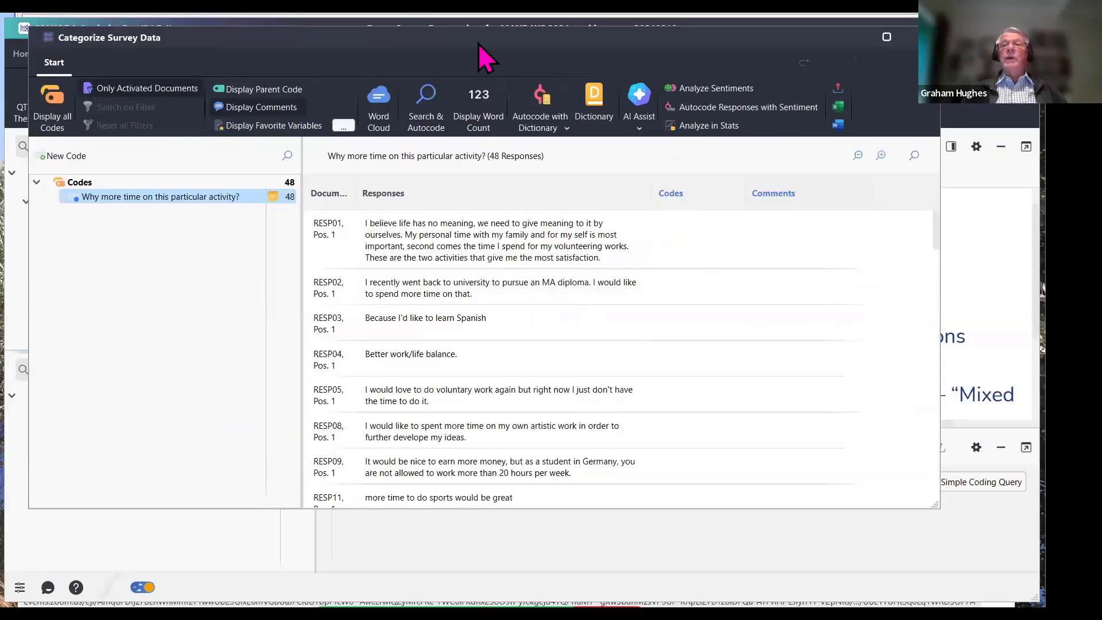
{"action": "left_click_drag", "start_coordinate": [478, 43], "coordinate": [521, 66]}
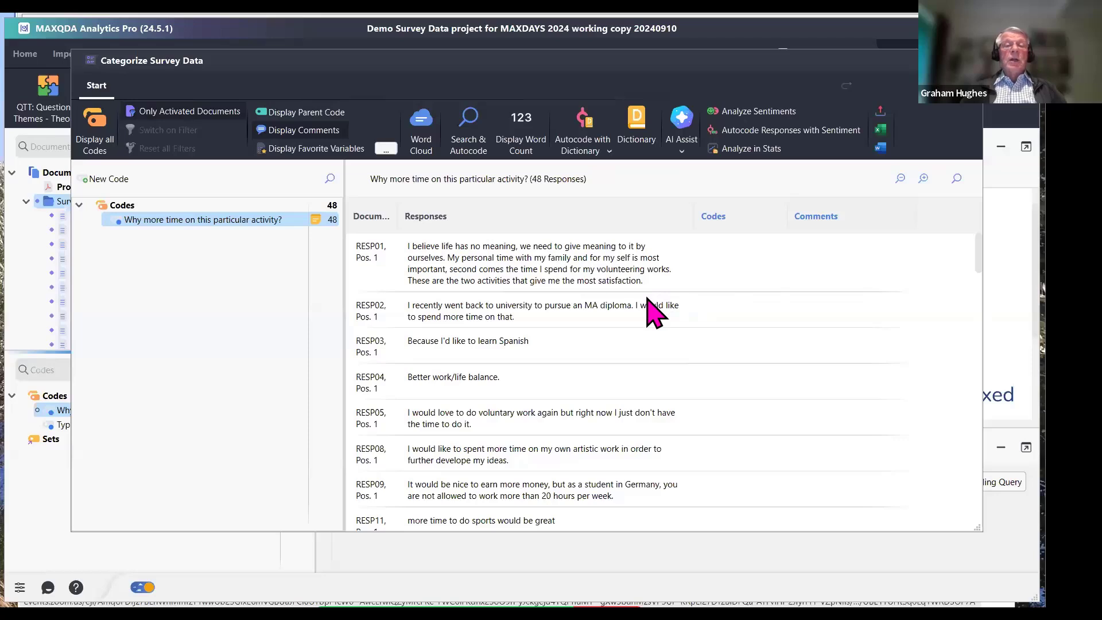
{"action": "left_click", "coordinate": [515, 270]}
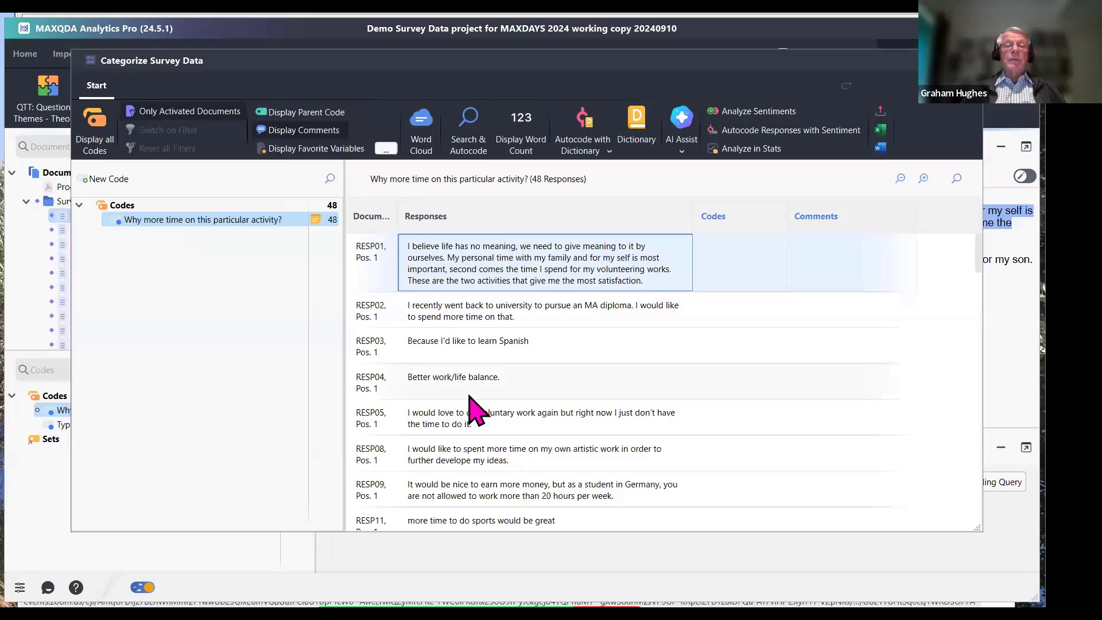
Create a word cloud of the survey answers and open its word frequencies list beside it
{"action": "left_click", "coordinate": [768, 353]}
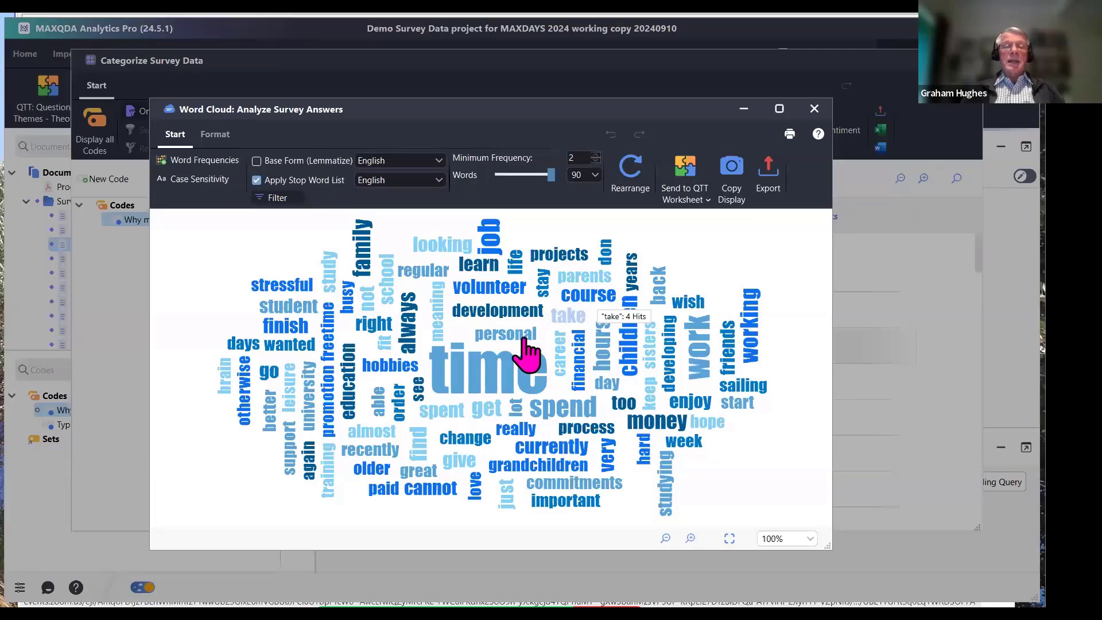
{"action": "left_click", "coordinate": [189, 161]}
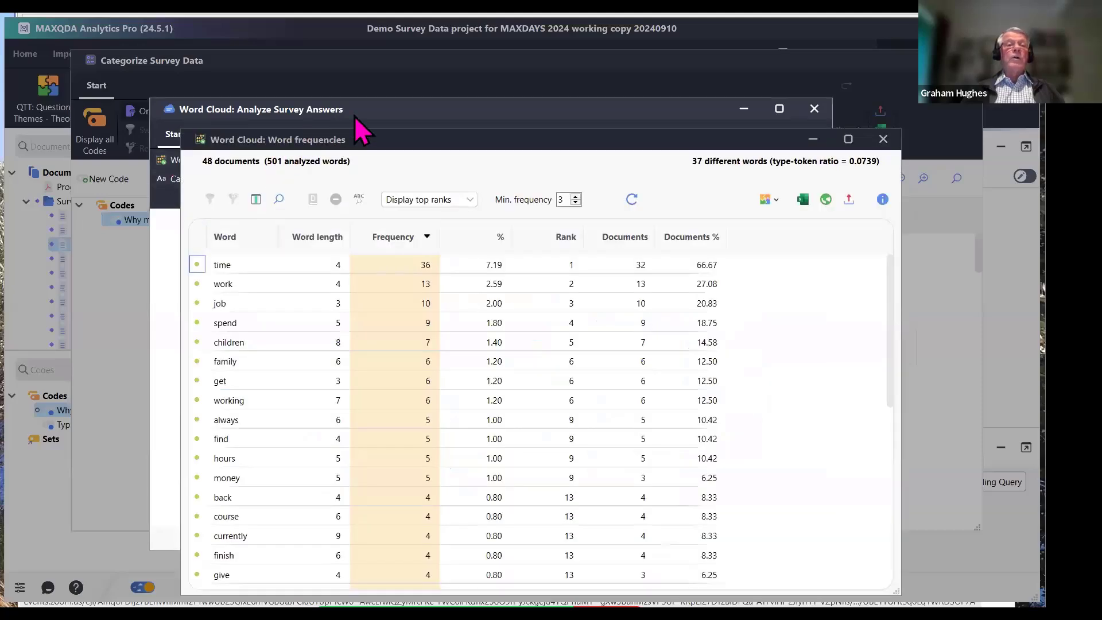
{"action": "left_click_drag", "start_coordinate": [242, 139], "coordinate": [376, 138]}
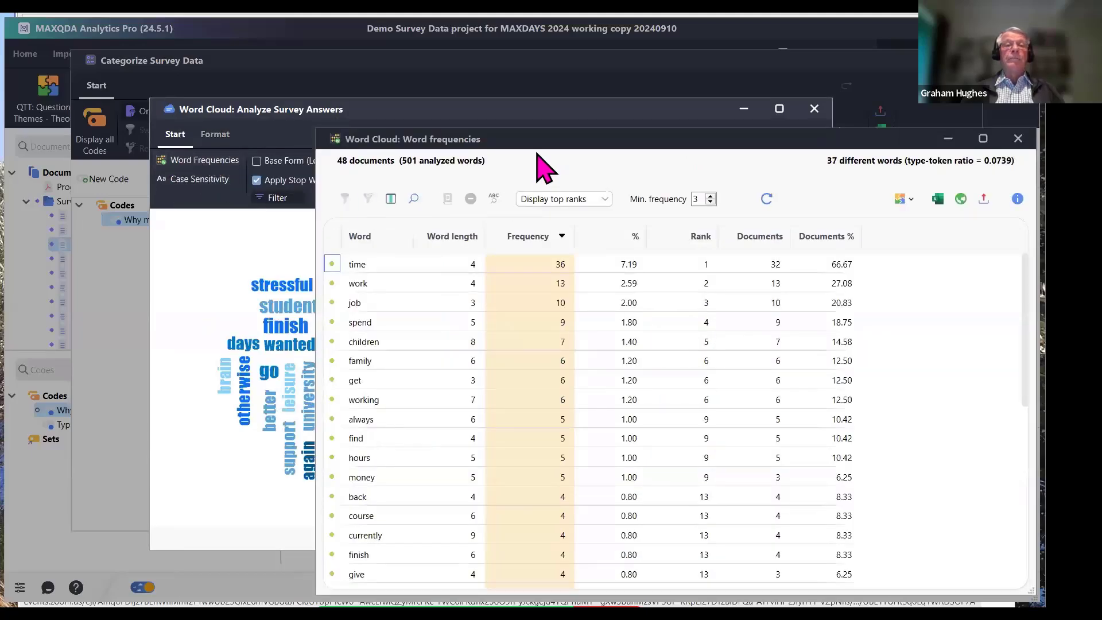
Place the Frequency column ahead of Word length in the word frequencies list, and close the list and the word cloud
{"action": "left_click_drag", "start_coordinate": [435, 143], "coordinate": [329, 128]}
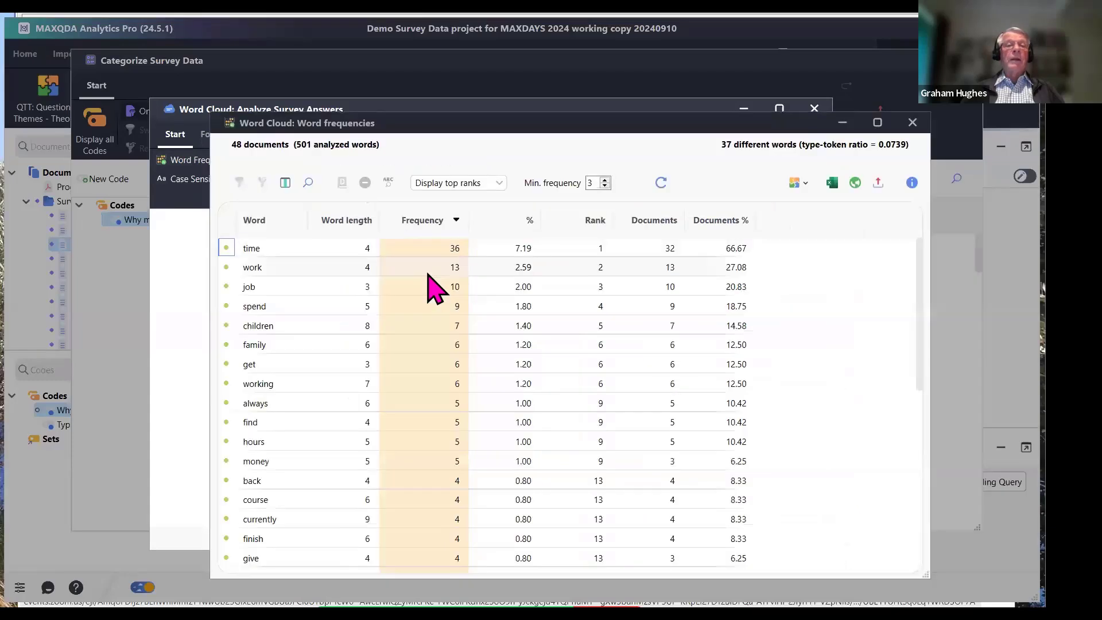
{"action": "left_click_drag", "start_coordinate": [436, 224], "coordinate": [339, 225]}
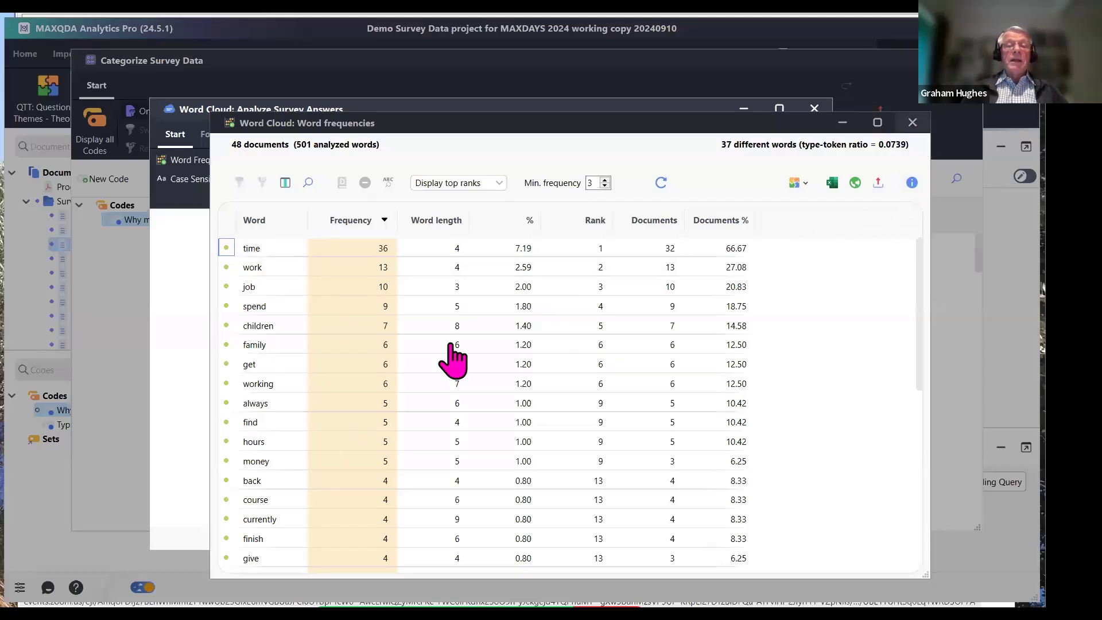
{"action": "key", "text": "Escape"}
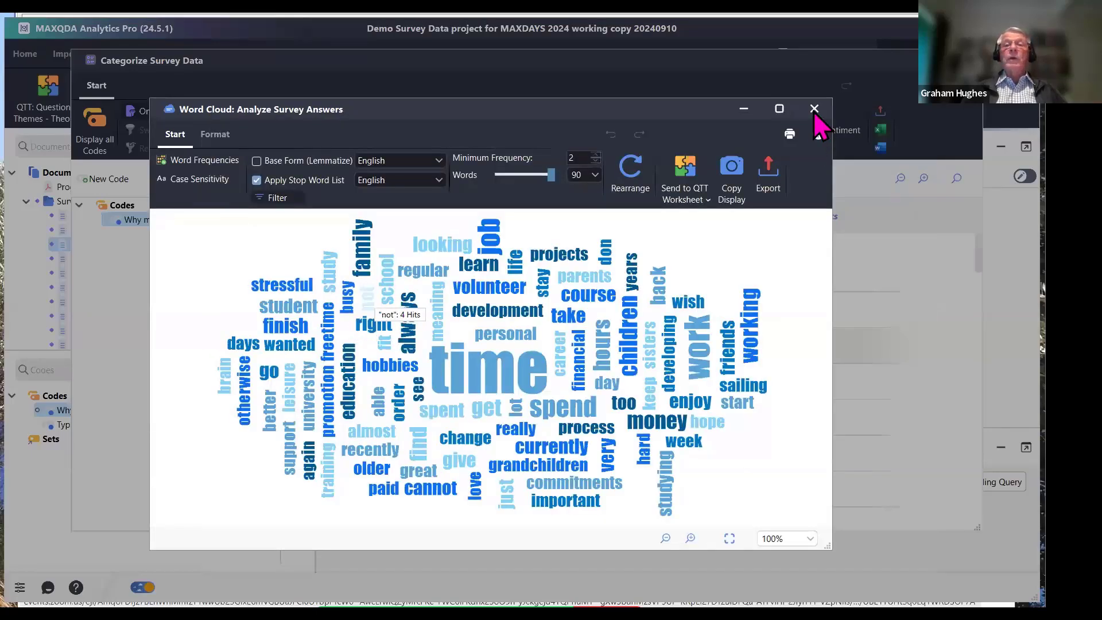
{"action": "key", "text": "Escape"}
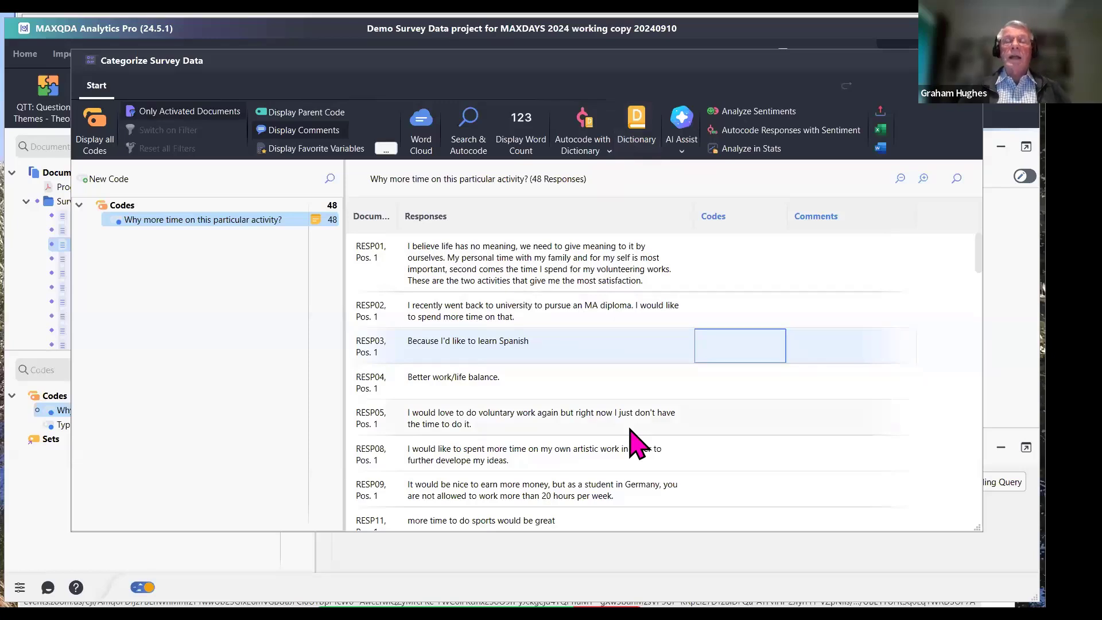
Have AI Assist suggest subcodes based on the responses to "Why more time on this particular activity?", consenting to the text upload
{"action": "left_click", "coordinate": [683, 152]}
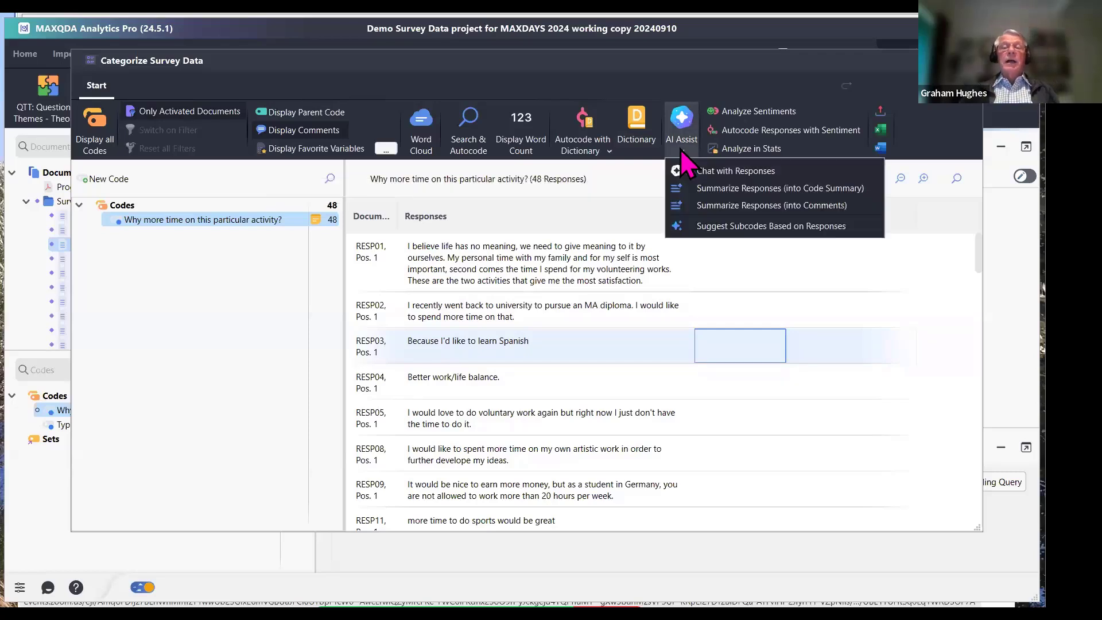
{"action": "left_click", "coordinate": [772, 241]}
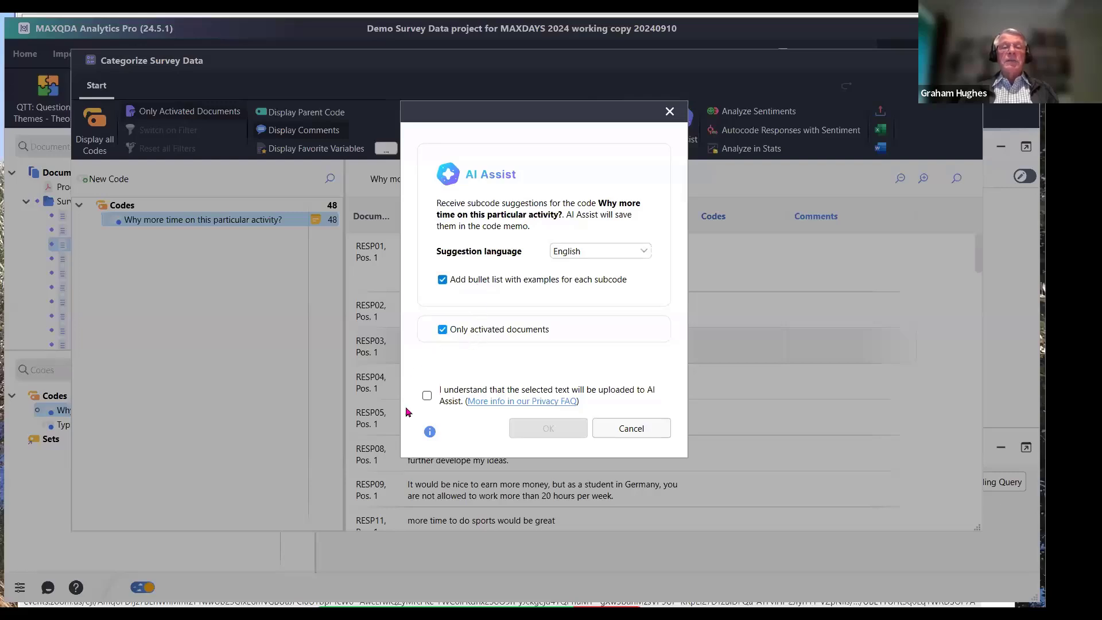
{"action": "left_click", "coordinate": [428, 396]}
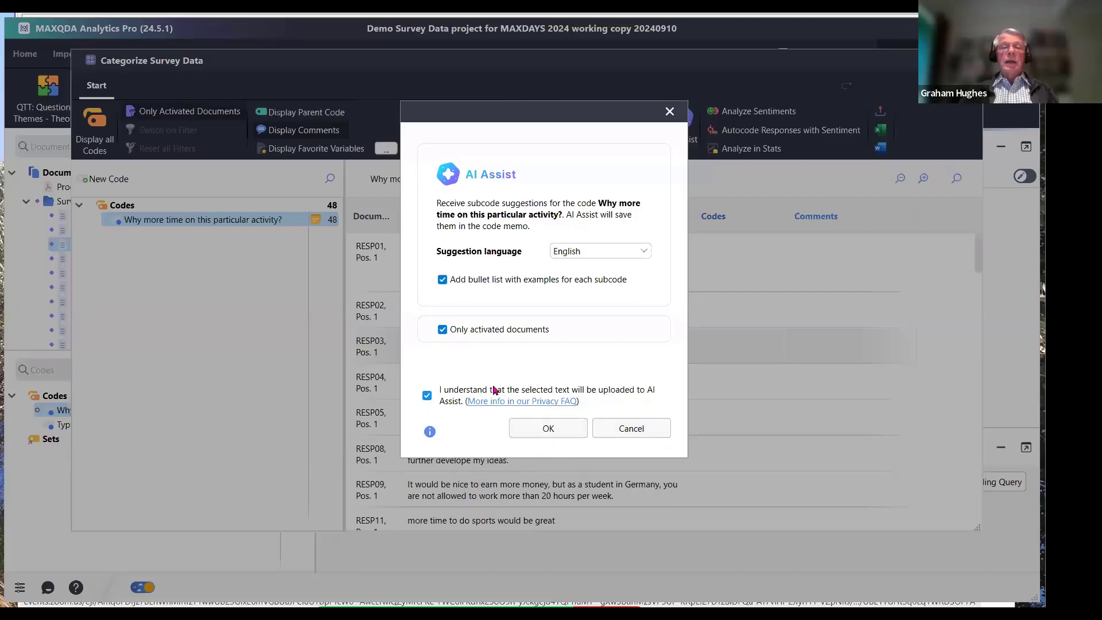
{"action": "left_click", "coordinate": [534, 432]}
{"action": "left_click", "coordinate": [534, 431]}
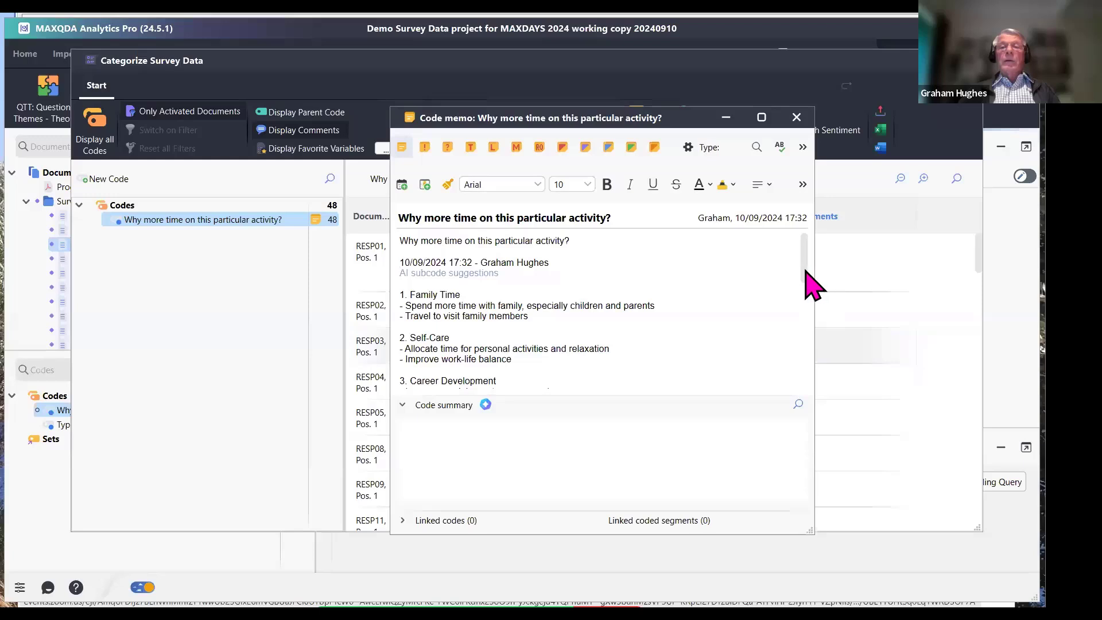
Read through all the AI subcode suggestions and their examples in the question's code memo
{"action": "scroll", "coordinate": [805, 304], "scroll_direction": "down", "scroll_amount": 3}
{"action": "left_click_drag", "start_coordinate": [805, 313], "coordinate": [808, 259]}
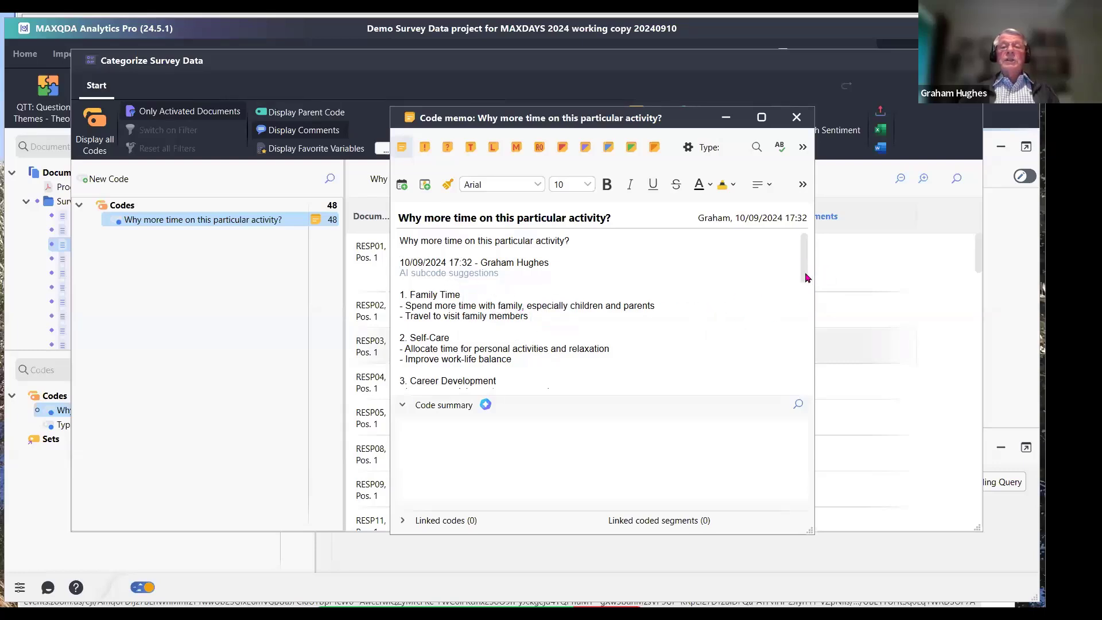
{"action": "mouse_move", "coordinate": [804, 279]}
{"action": "left_mouse_down"}
{"action": "mouse_move", "coordinate": [806, 381]}
{"action": "mouse_move", "coordinate": [808, 266]}
{"action": "left_mouse_up"}
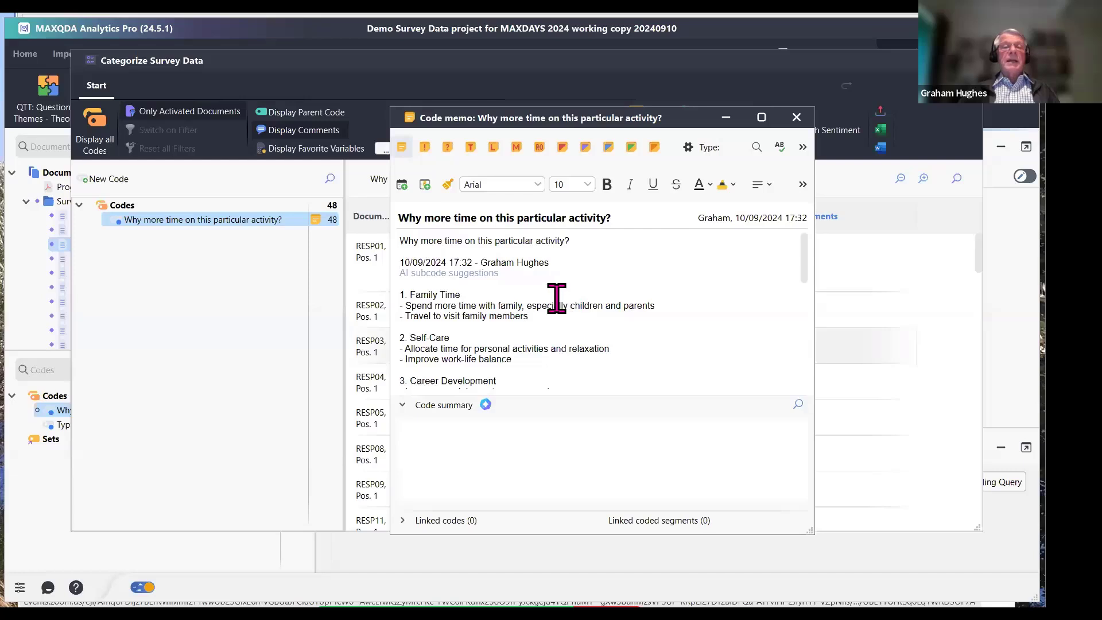
{"action": "scroll", "coordinate": [563, 293], "scroll_direction": "down", "scroll_amount": 1}
{"action": "scroll", "coordinate": [564, 293], "scroll_direction": "down", "scroll_amount": 8}
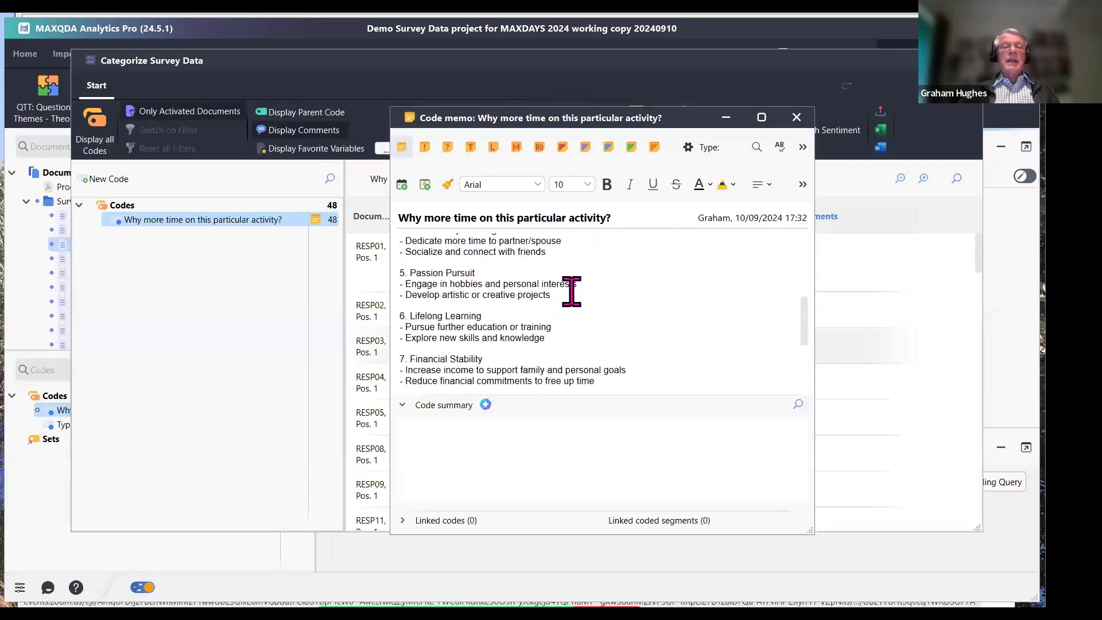
{"action": "scroll", "coordinate": [574, 292], "scroll_direction": "up", "scroll_amount": 2}
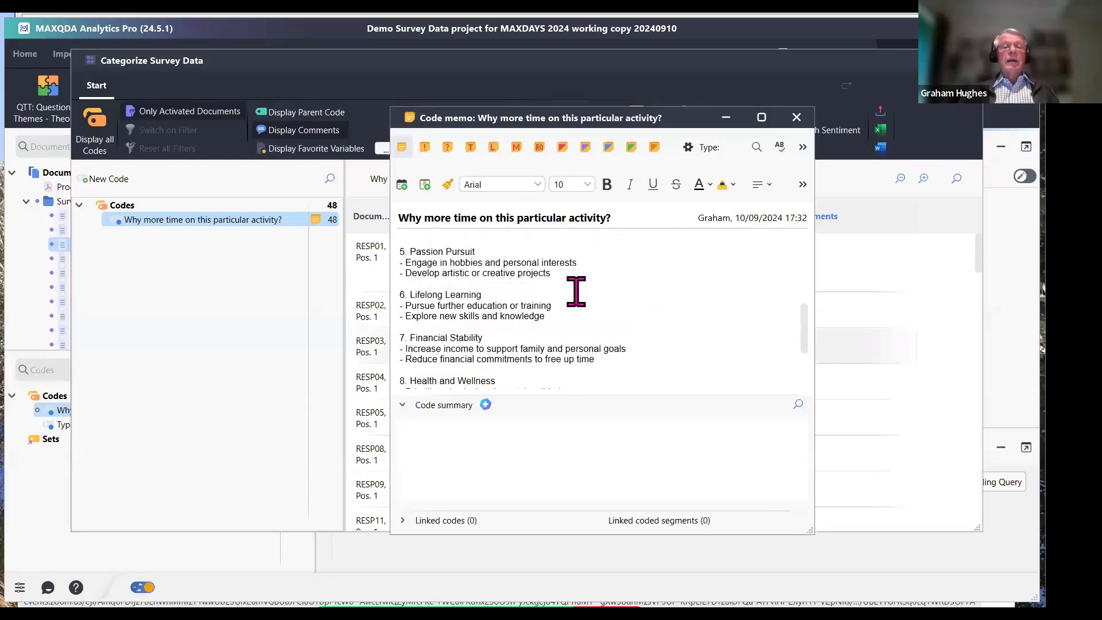
{"action": "scroll", "coordinate": [577, 290], "scroll_direction": "down", "scroll_amount": 3}
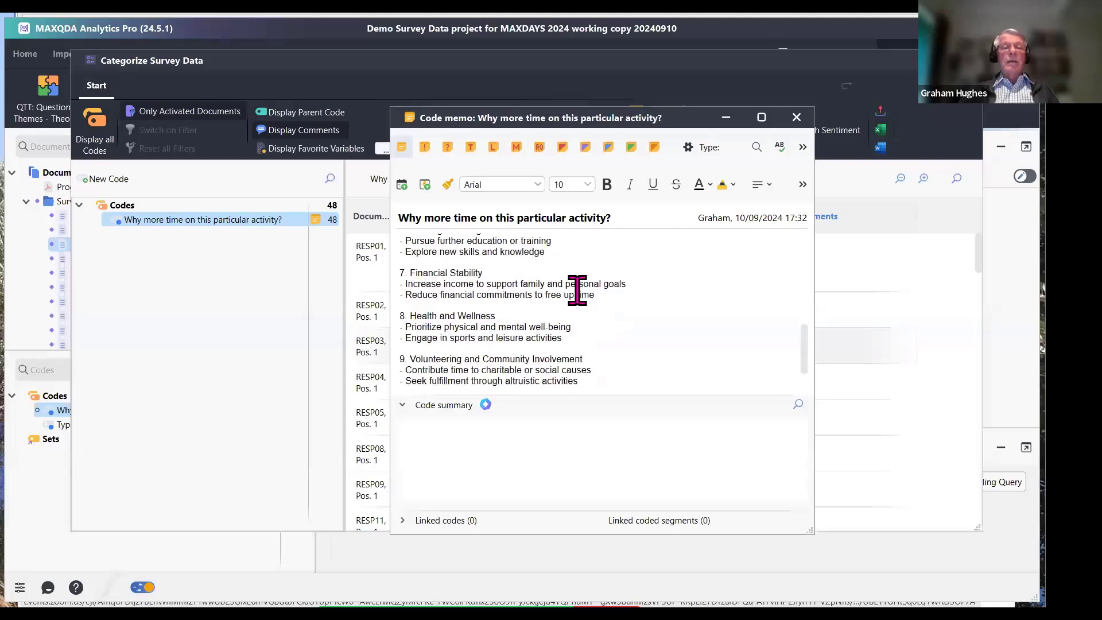
{"action": "scroll", "coordinate": [574, 291], "scroll_direction": "down", "scroll_amount": 2}
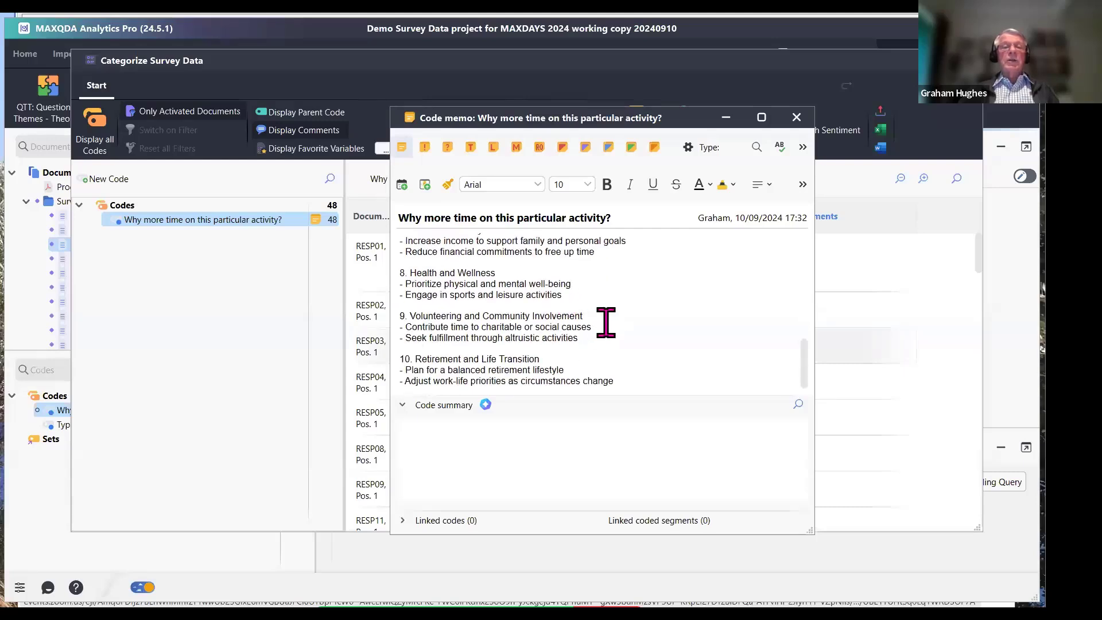
{"action": "scroll", "coordinate": [607, 322], "scroll_direction": "up", "scroll_amount": 8}
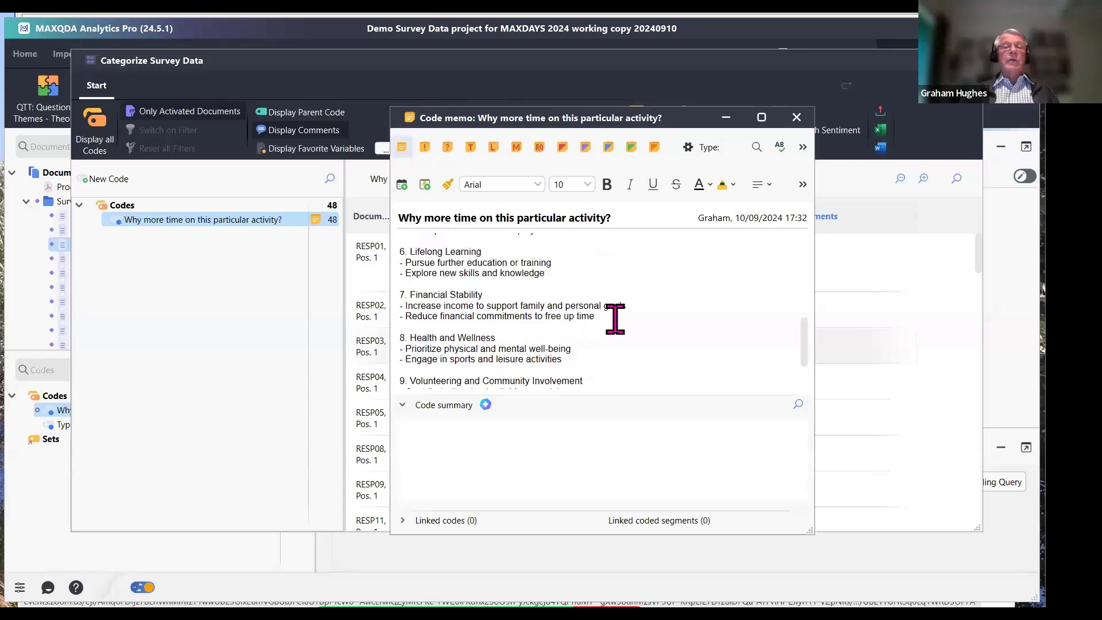
{"action": "scroll", "coordinate": [620, 313], "scroll_direction": "up", "scroll_amount": 5}
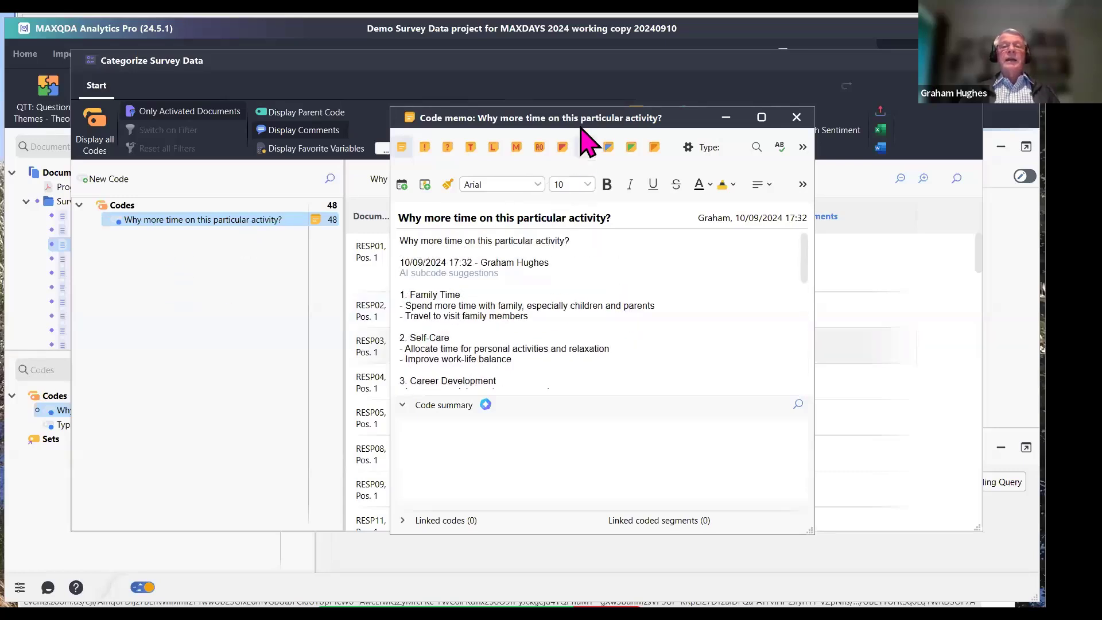
Create a subcode named "Family time" under "Why more time on this particular activity?"
{"action": "left_click_drag", "start_coordinate": [577, 117], "coordinate": [688, 125]}
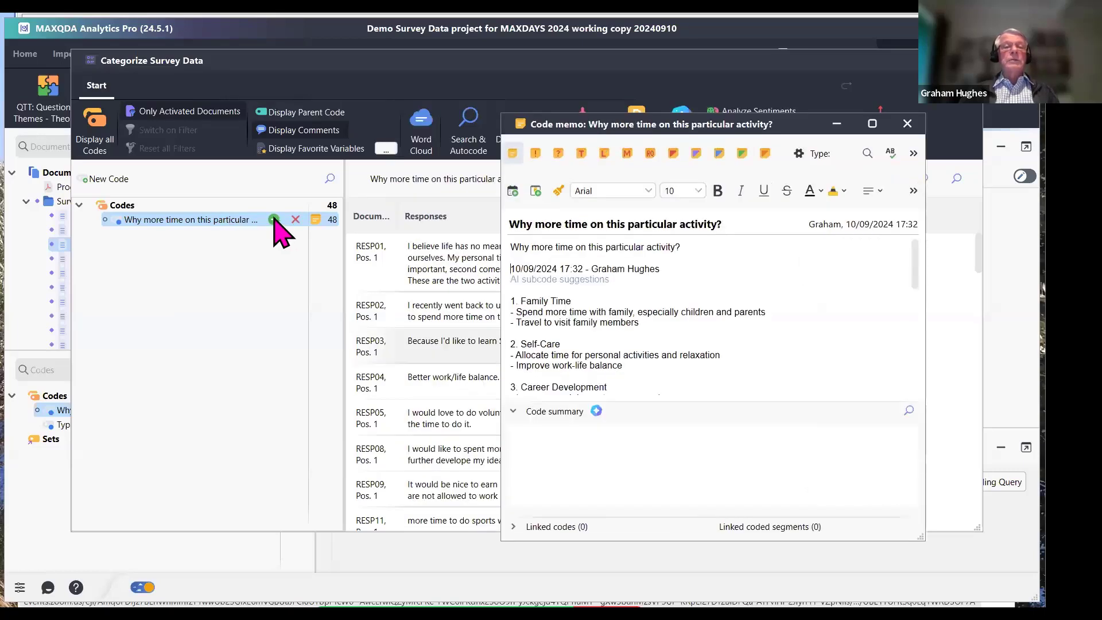
{"action": "left_click", "coordinate": [274, 220]}
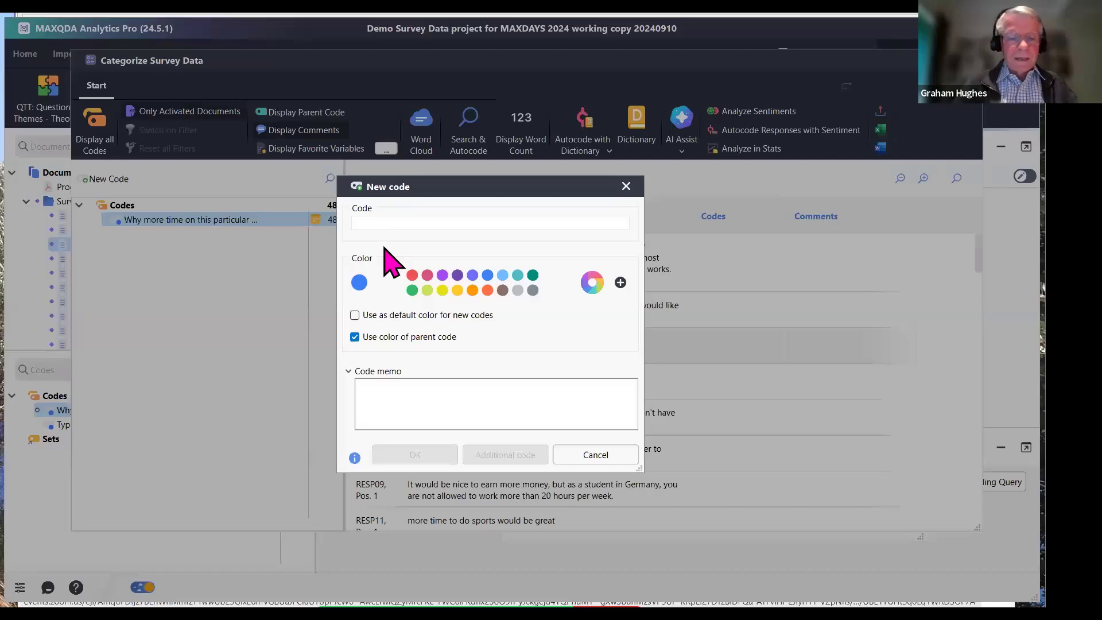
{"action": "type", "text": "Family "}
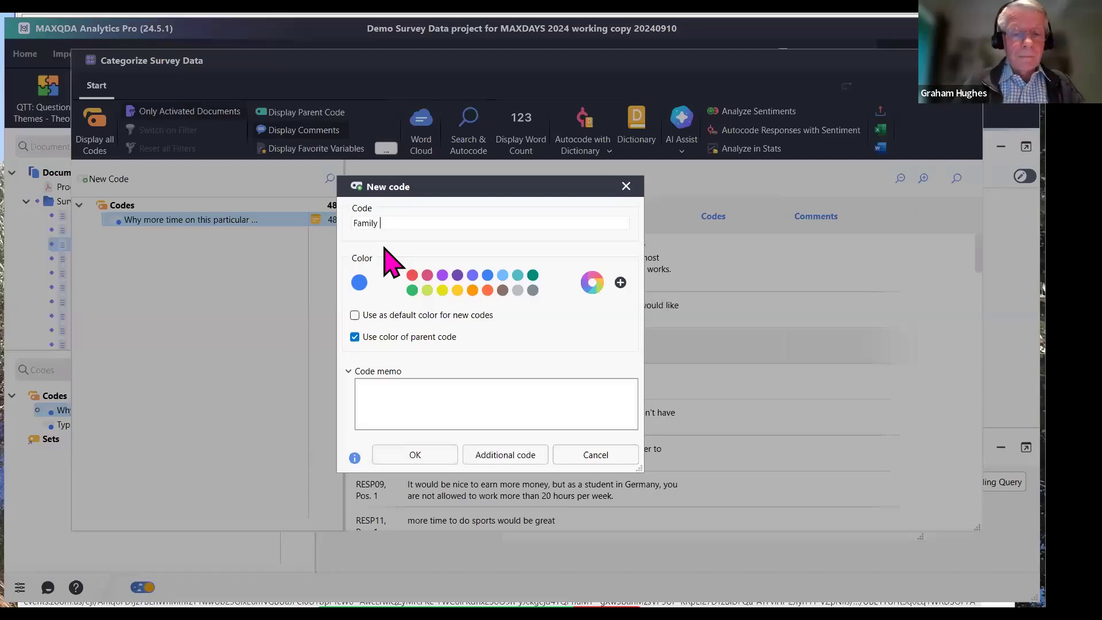
{"action": "type", "text": "time"}
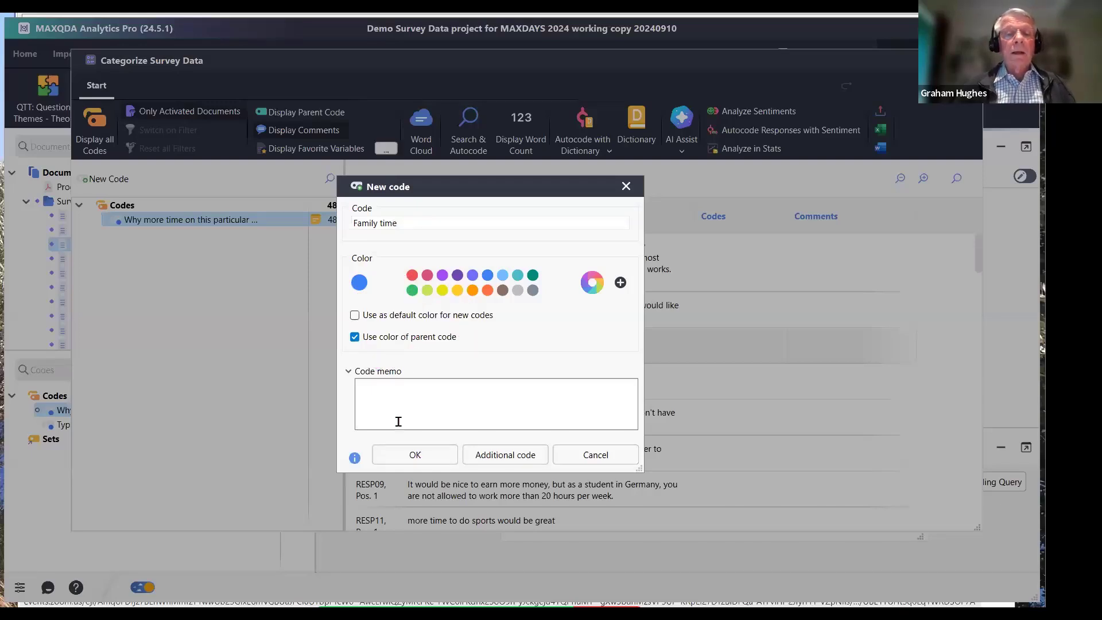
{"action": "left_click", "coordinate": [430, 458]}
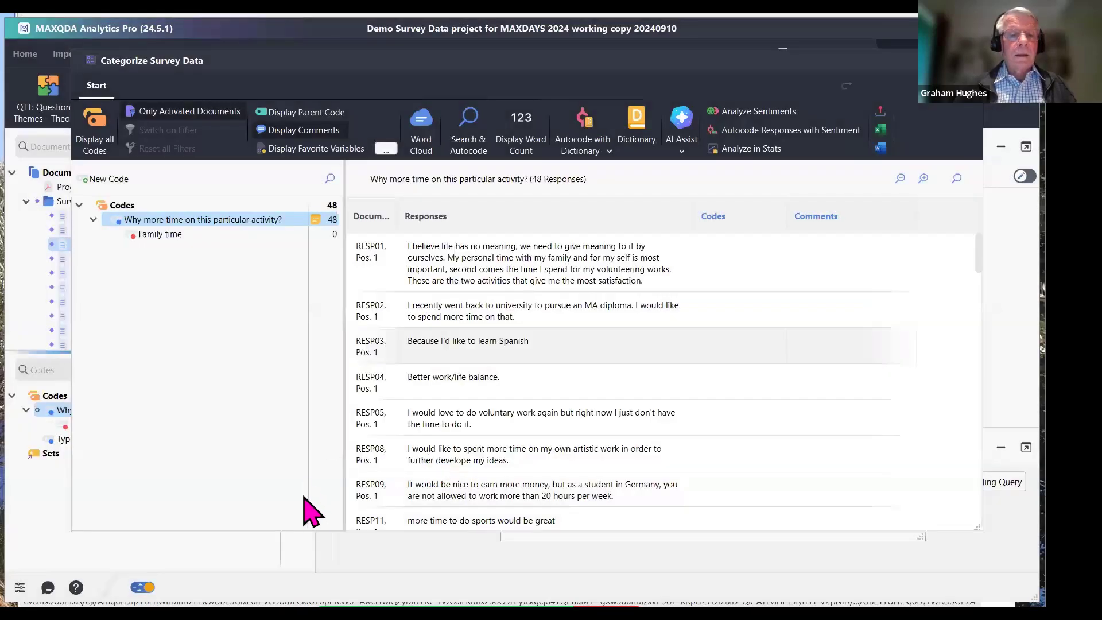
Copy the two Family Time example bullets from the question's code memo into a new memo for the Family time subcode
{"action": "double_click", "coordinate": [316, 222]}
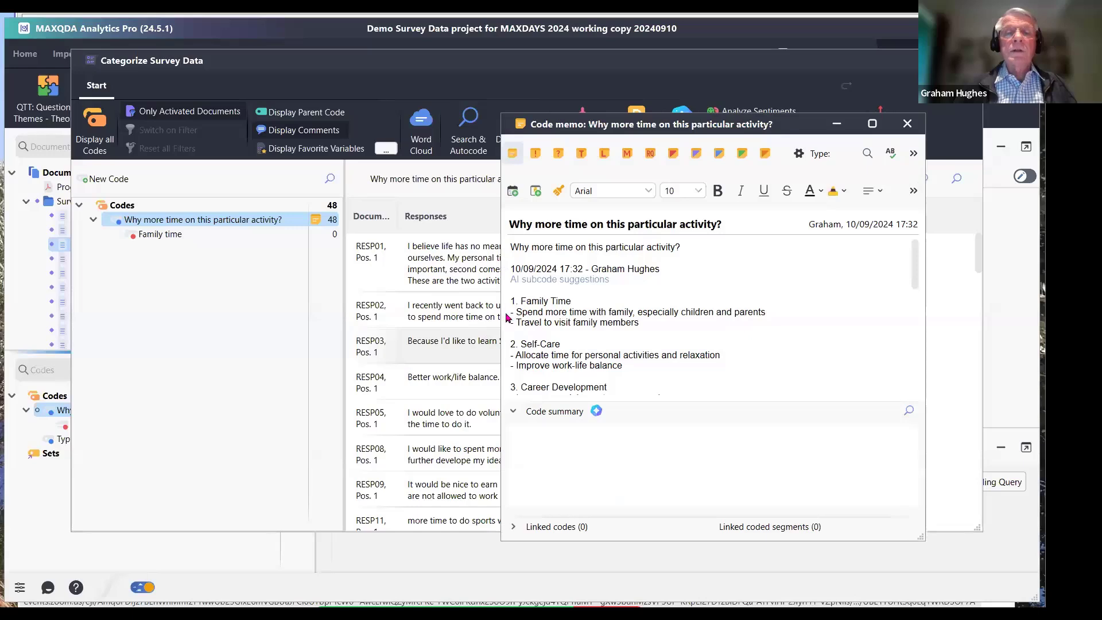
{"action": "left_click_drag", "start_coordinate": [511, 312], "coordinate": [687, 332]}
{"action": "key", "text": "ctrl+c"}
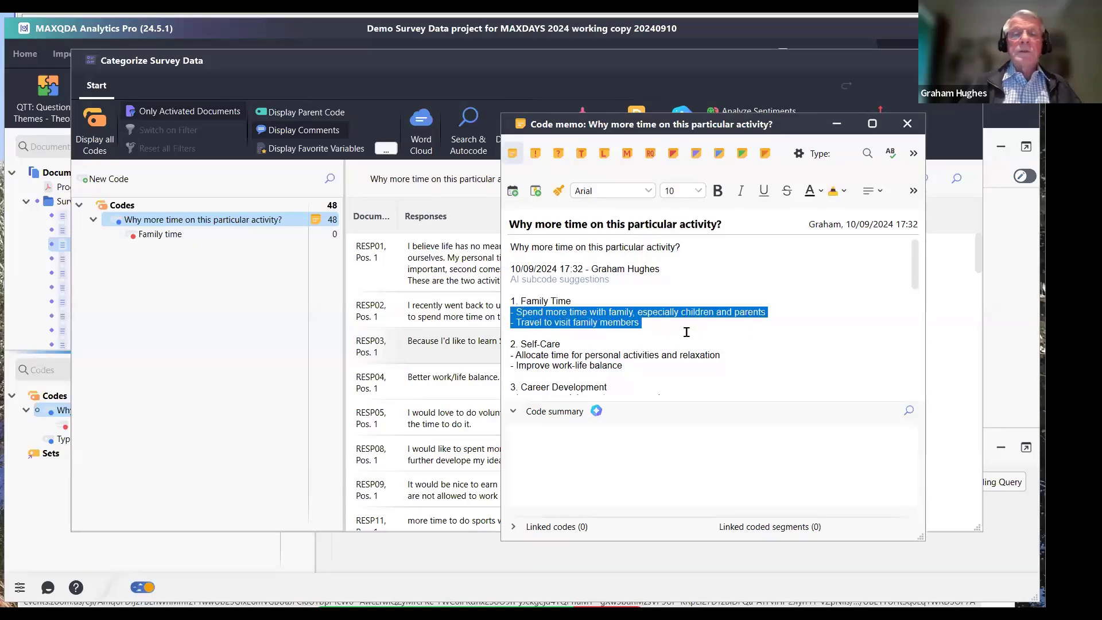
{"action": "left_click", "coordinate": [907, 124]}
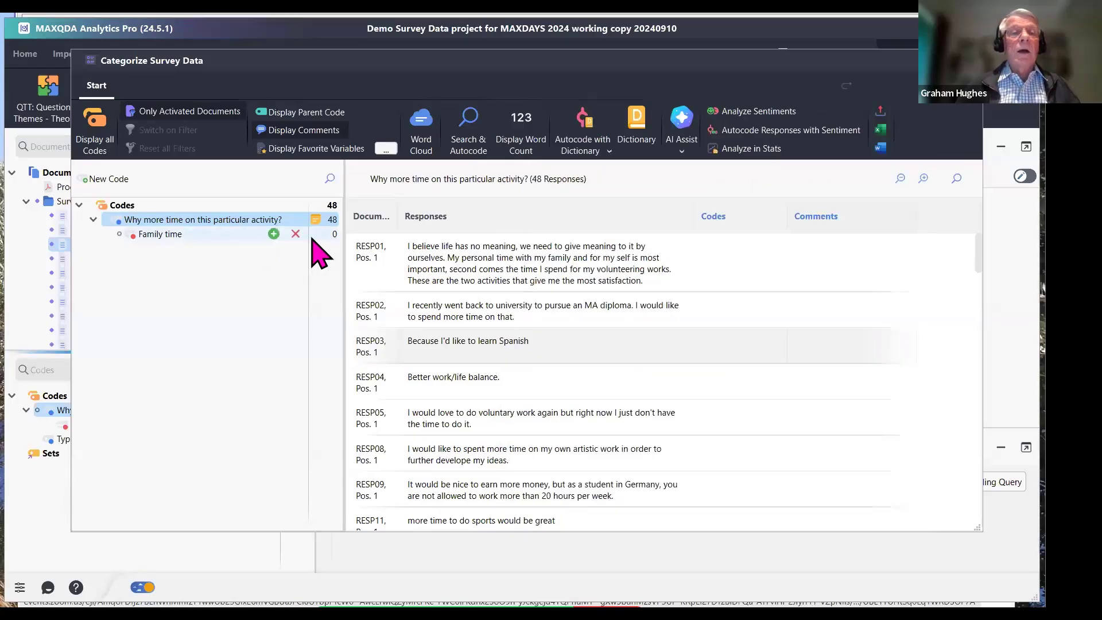
{"action": "left_click", "coordinate": [320, 235]}
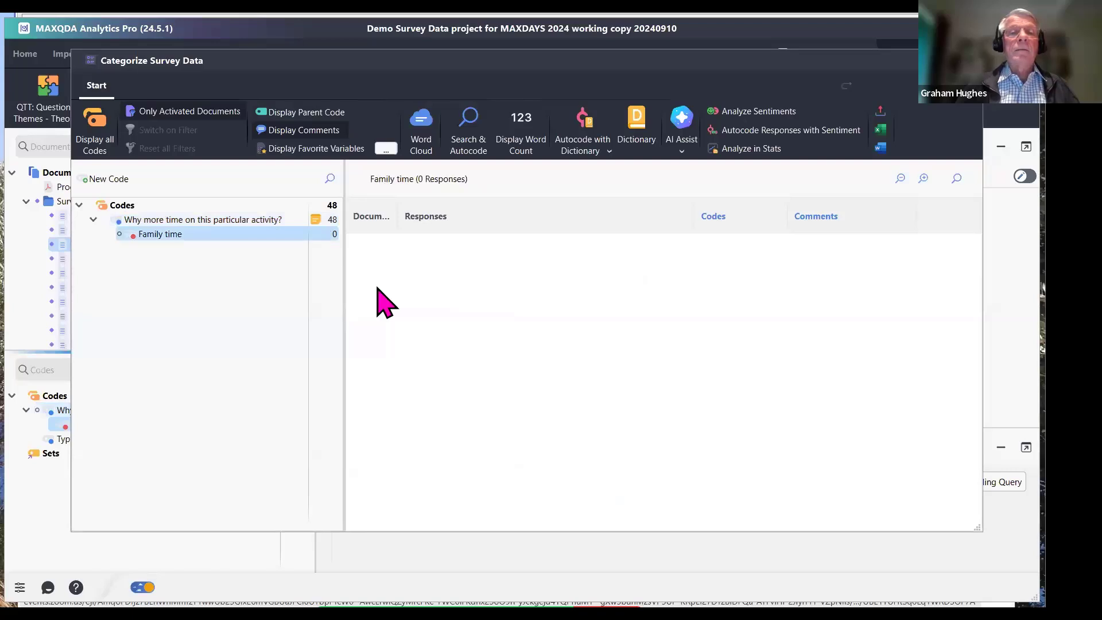
{"action": "double_click", "coordinate": [317, 234]}
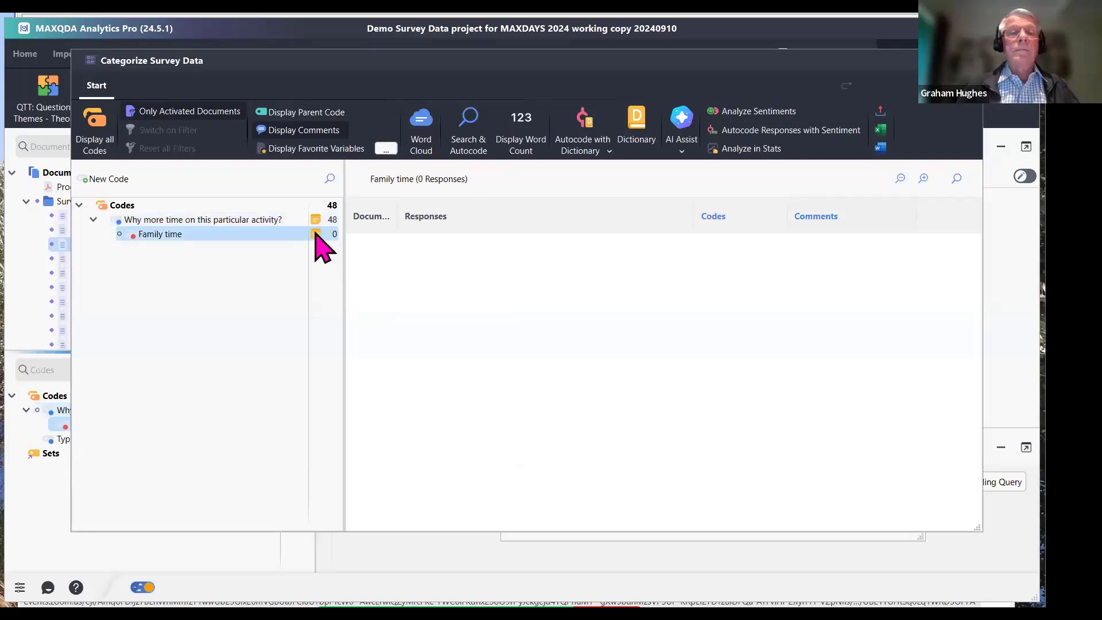
{"action": "double_click", "coordinate": [316, 234]}
{"action": "left_click", "coordinate": [574, 267]}
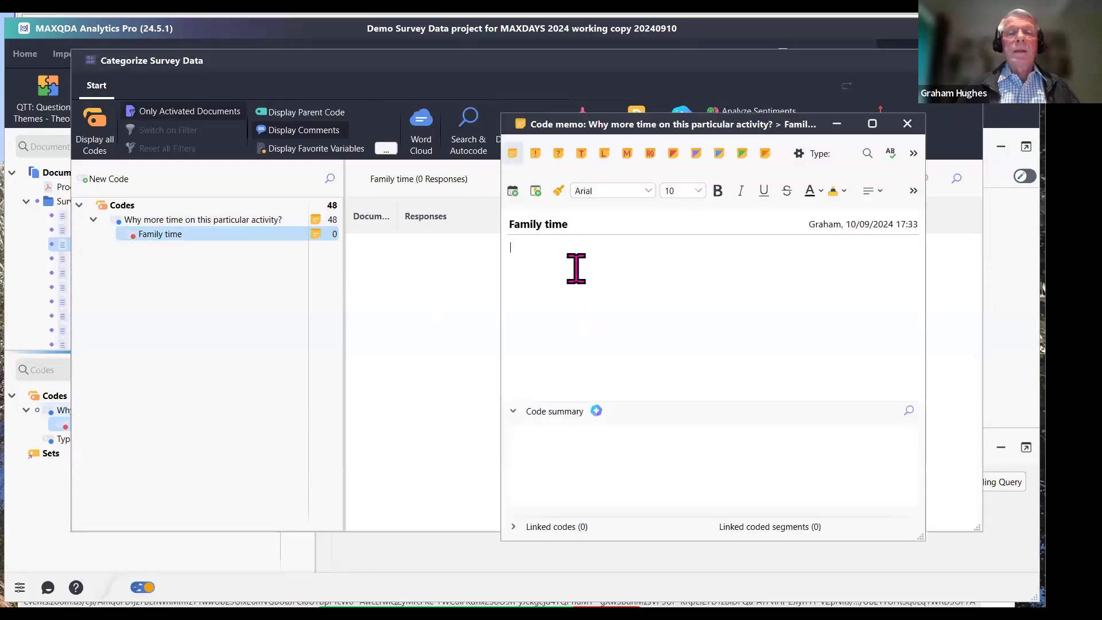
{"action": "key", "text": "ctrl+v"}
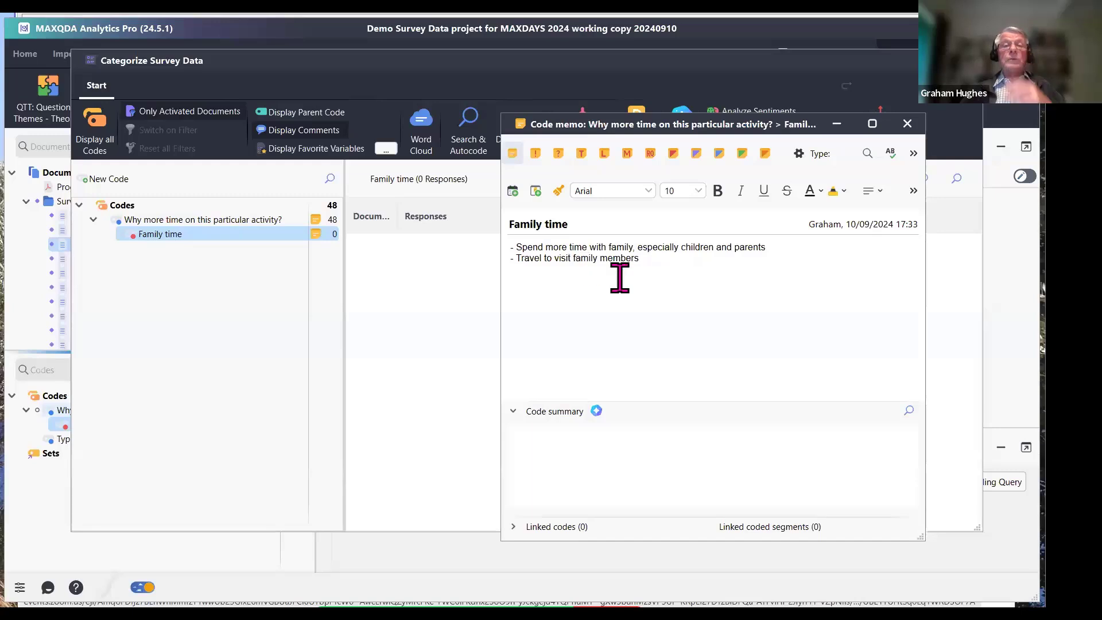
{"action": "left_click", "coordinate": [908, 124]}
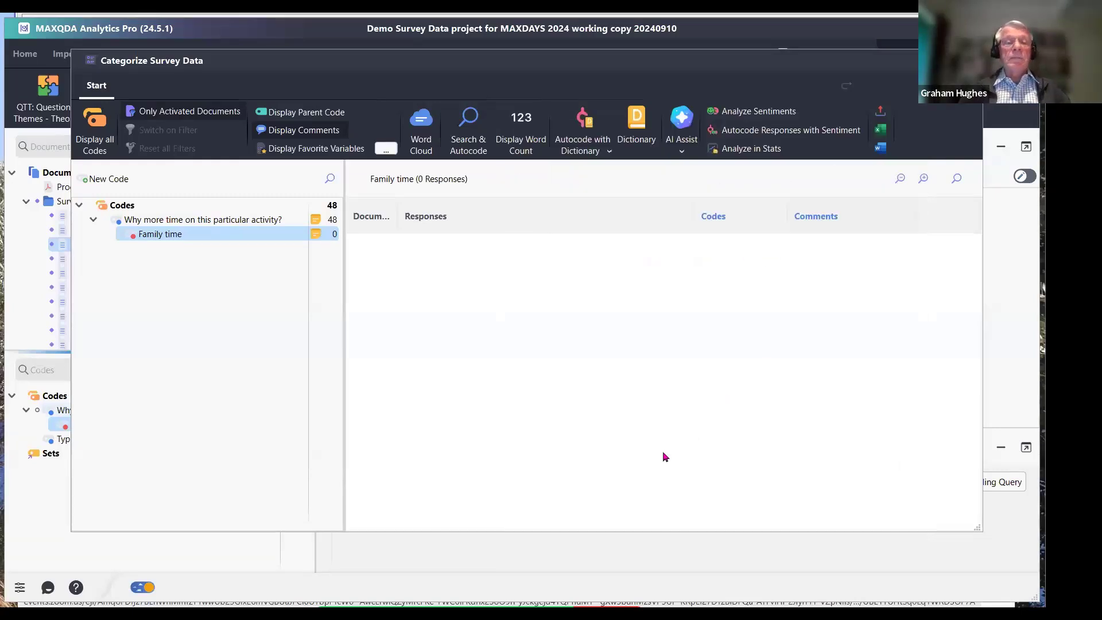
Create a red subcode under "Why more time on this particular activity?", named "Volunteering and Community Involvement" as copied from suggestion 9 in the question's code memo
{"action": "left_click", "coordinate": [317, 224]}
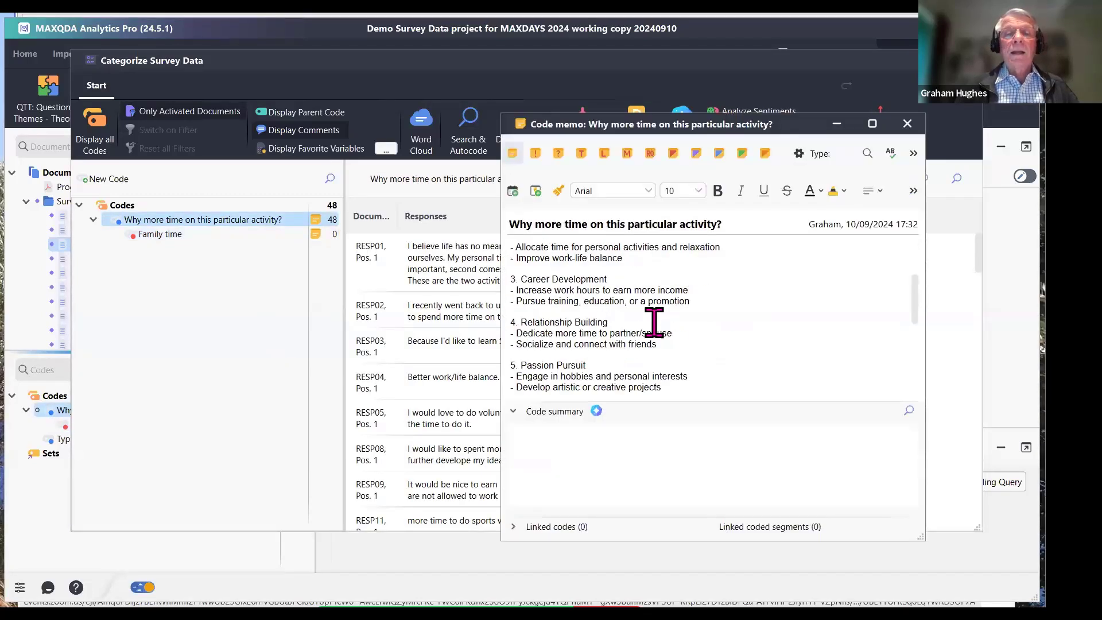
{"action": "scroll", "coordinate": [655, 321], "scroll_direction": "down", "scroll_amount": 5}
{"action": "scroll", "coordinate": [659, 321], "scroll_direction": "down", "scroll_amount": 3}
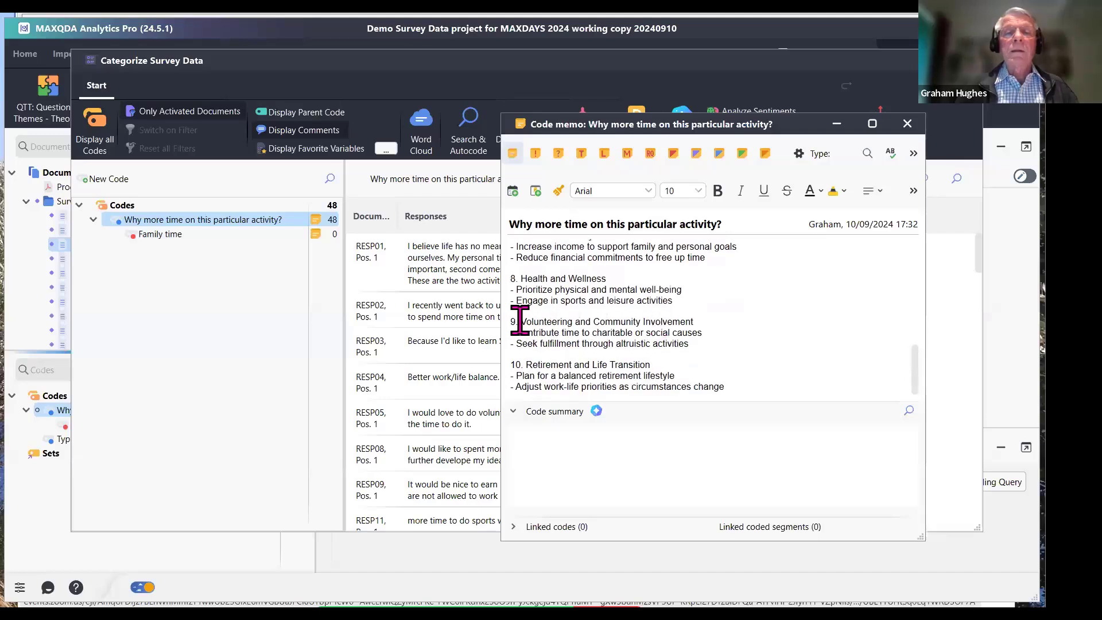
{"action": "left_click_drag", "start_coordinate": [522, 322], "coordinate": [701, 322]}
{"action": "key", "text": "ctrl+c"}
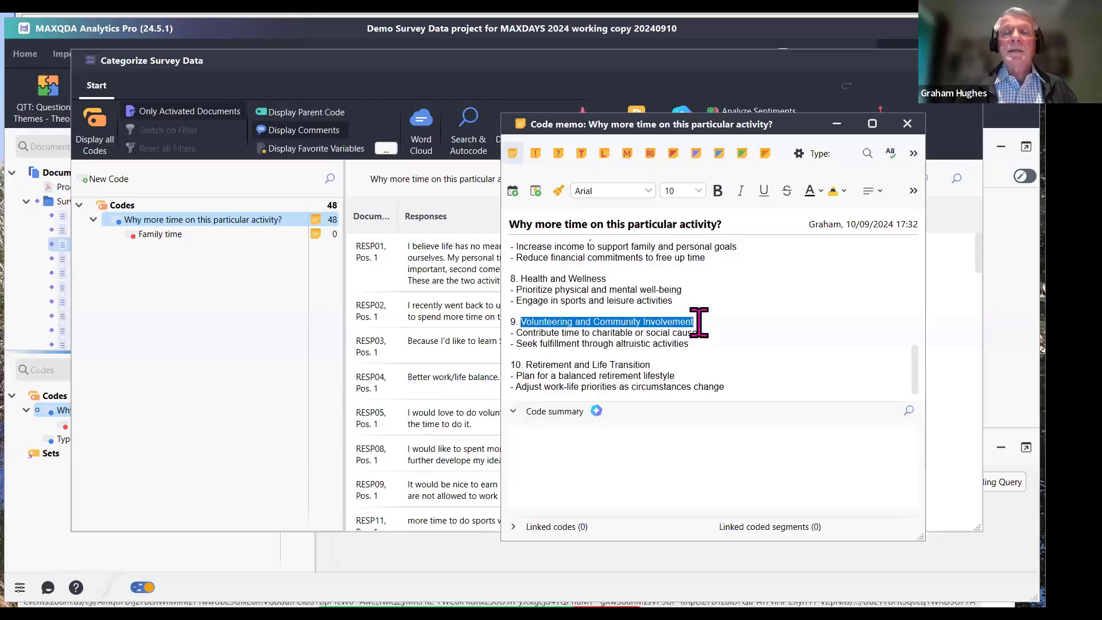
{"action": "left_click", "coordinate": [500, 162]}
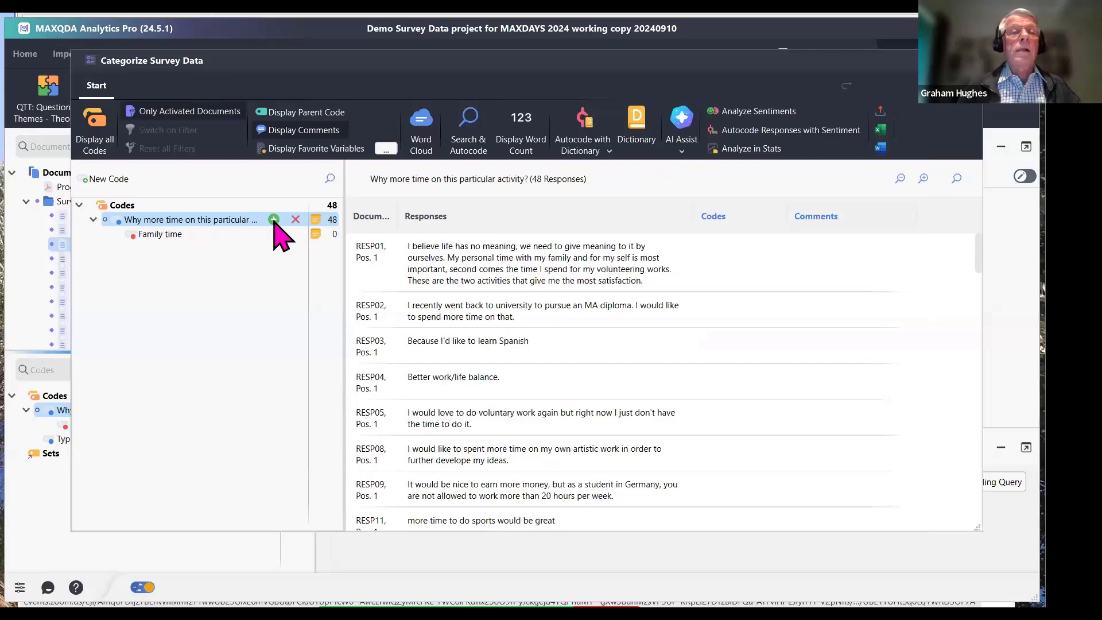
{"action": "left_click", "coordinate": [274, 220]}
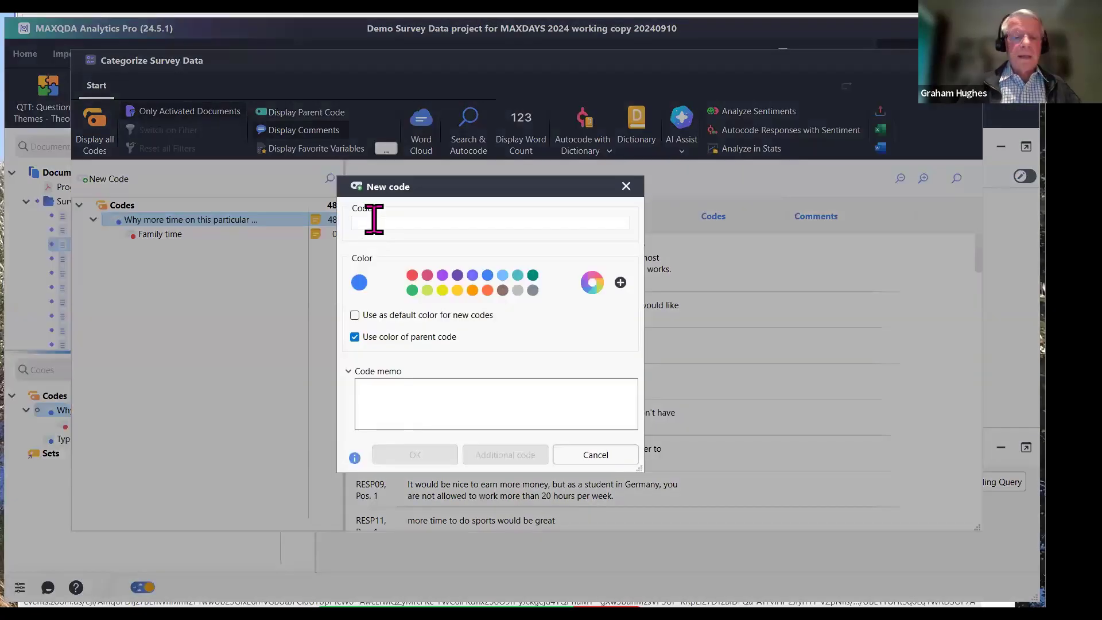
{"action": "key", "text": "ctrl+v"}
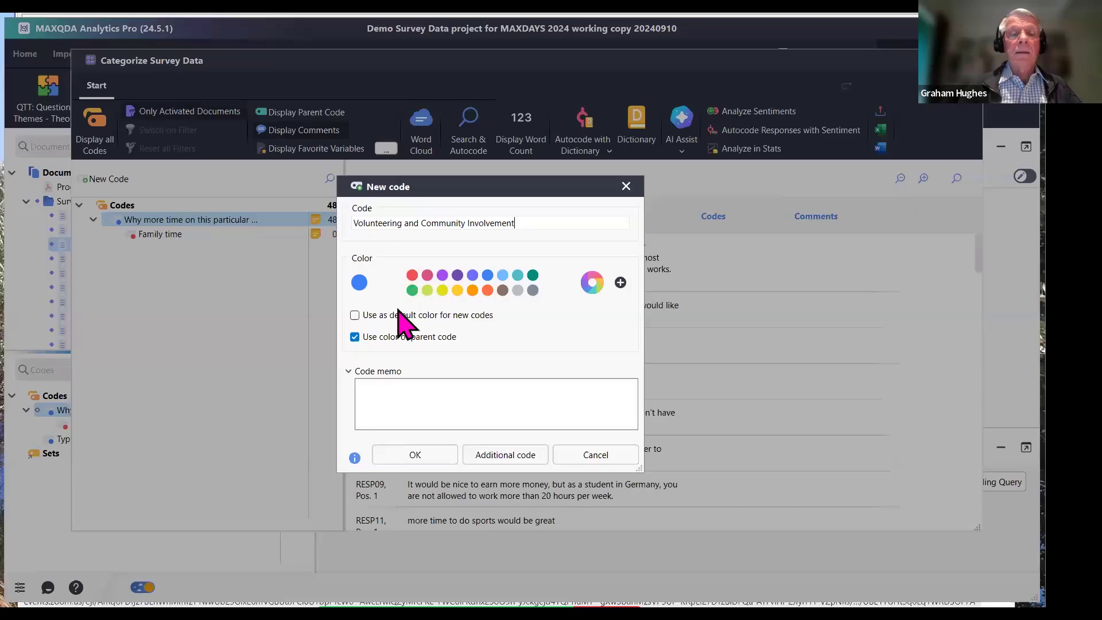
{"action": "left_click", "coordinate": [403, 454]}
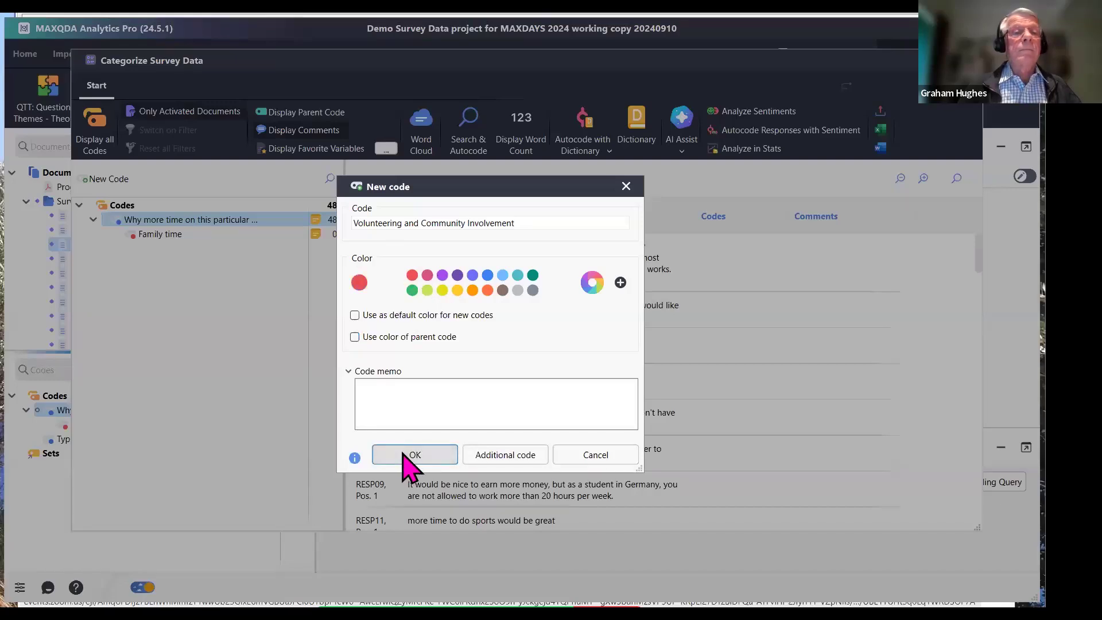
{"action": "left_click", "coordinate": [403, 454]}
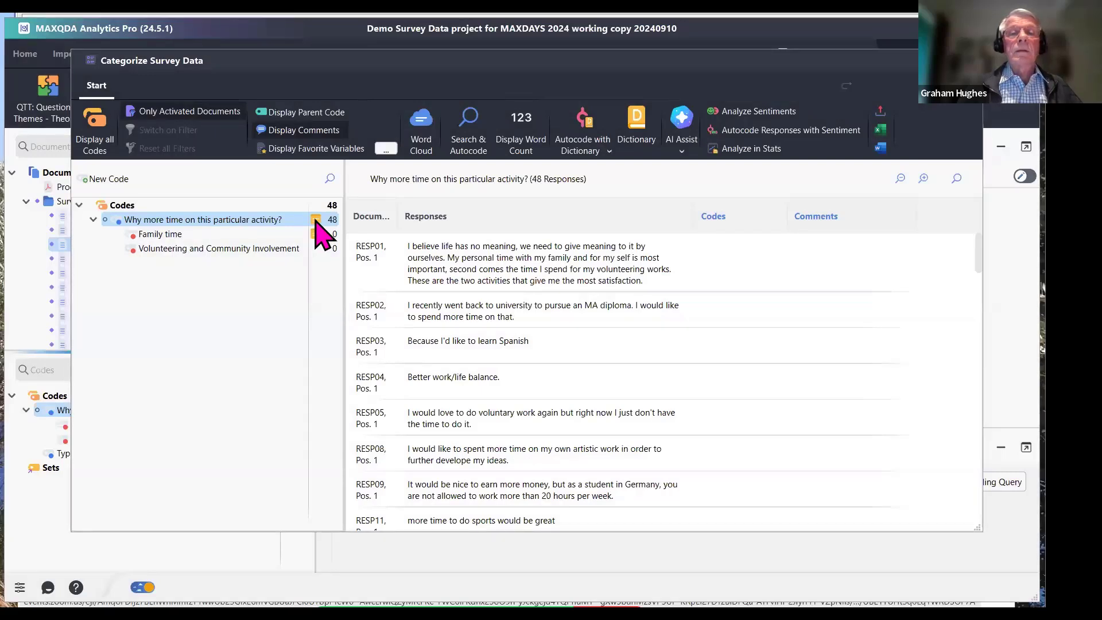
Copy the two Volunteering and Community Involvement example bullets from the question's code memo into a new memo for that subcode
{"action": "double_click", "coordinate": [315, 220]}
{"action": "scroll", "coordinate": [675, 320], "scroll_direction": "down", "scroll_amount": 5}
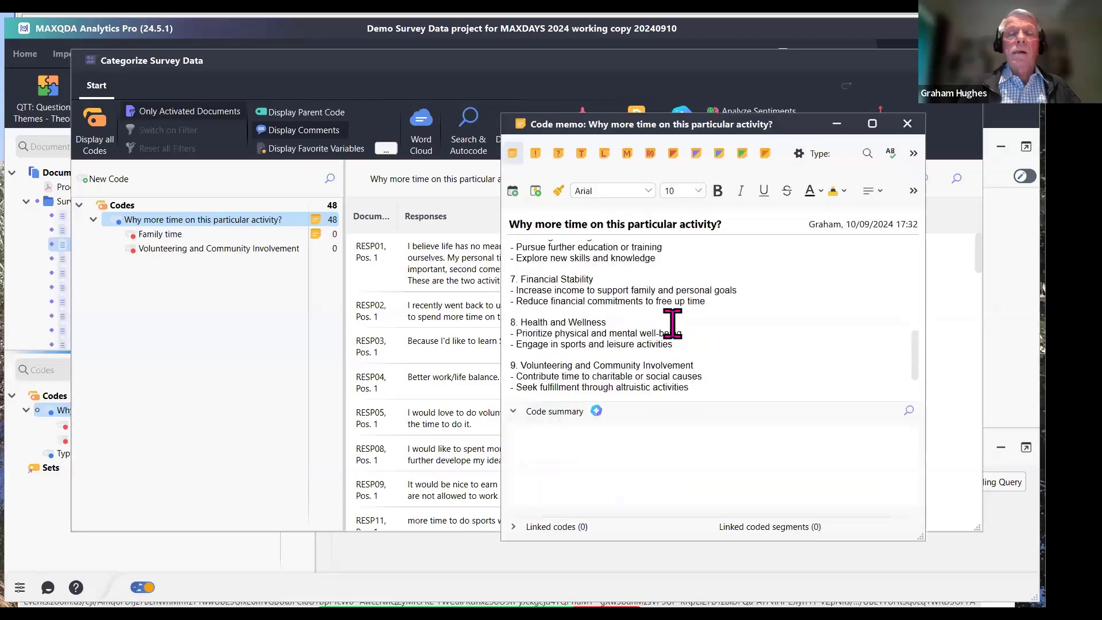
{"action": "left_click_drag", "start_coordinate": [516, 334], "coordinate": [704, 354]}
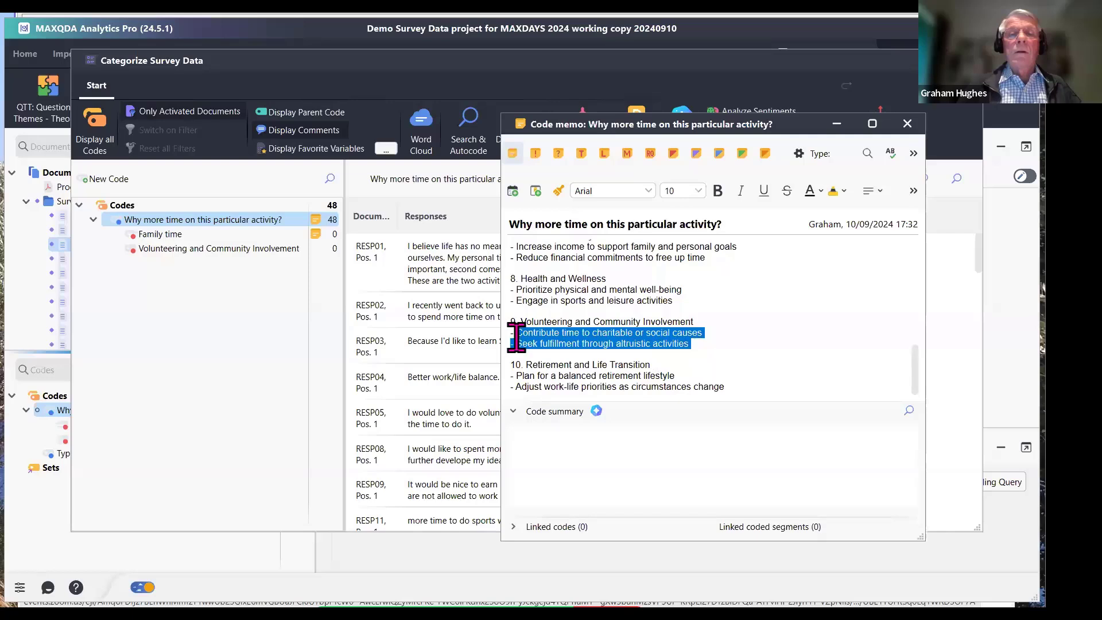
{"action": "left_click", "coordinate": [669, 361]}
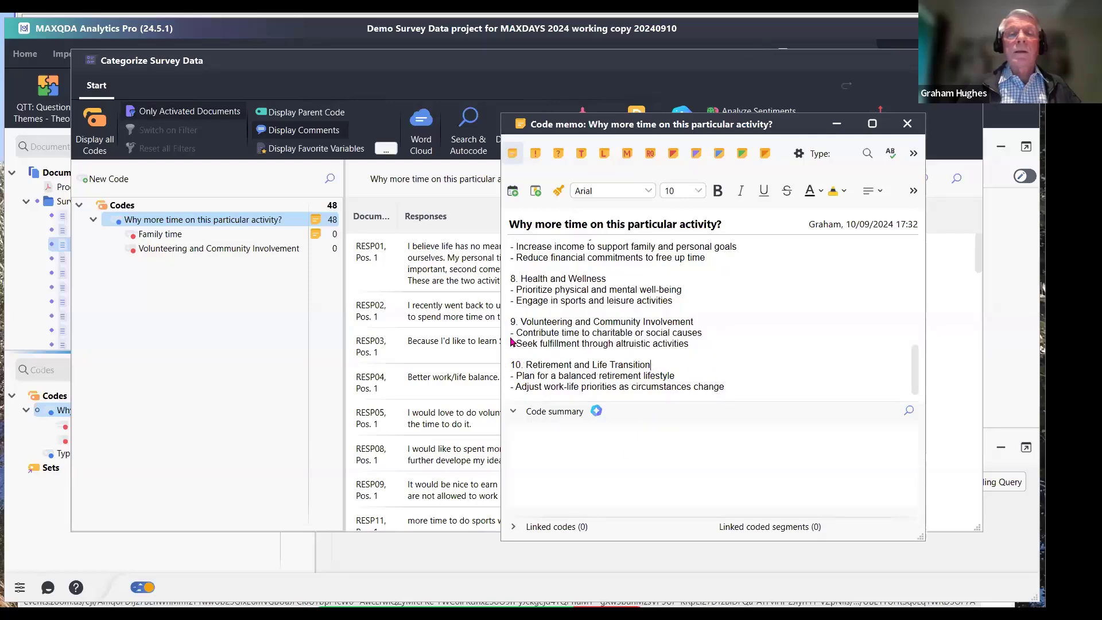
{"action": "left_click_drag", "start_coordinate": [512, 333], "coordinate": [721, 353]}
{"action": "key", "text": "ctrl+c"}
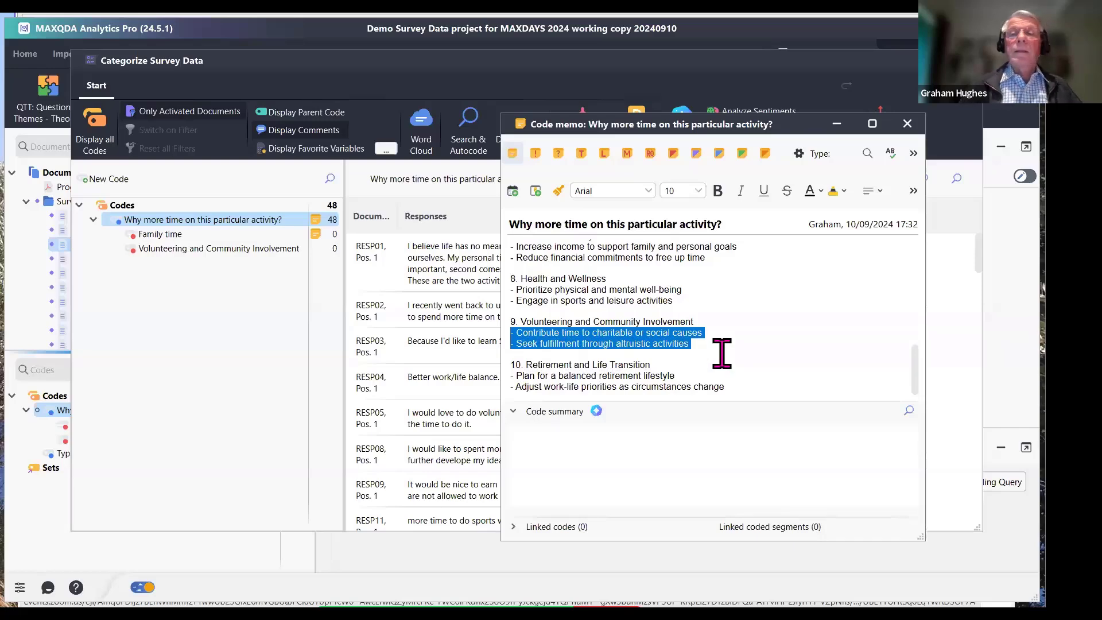
{"action": "left_click", "coordinate": [341, 237]}
{"action": "left_click", "coordinate": [315, 249]}
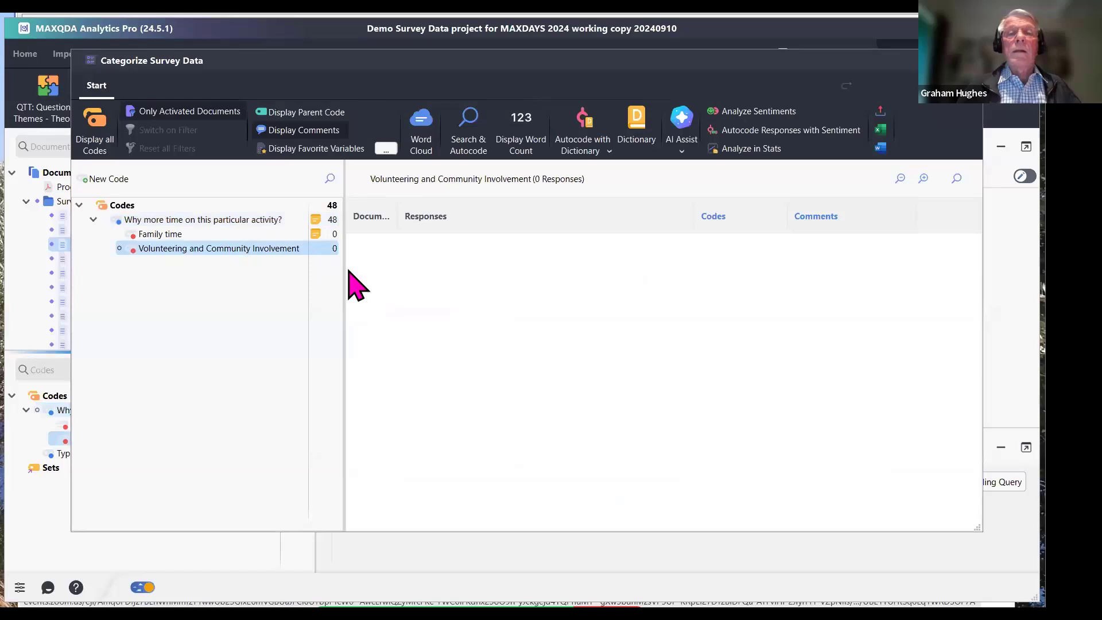
{"action": "key", "text": "ctrl+v"}
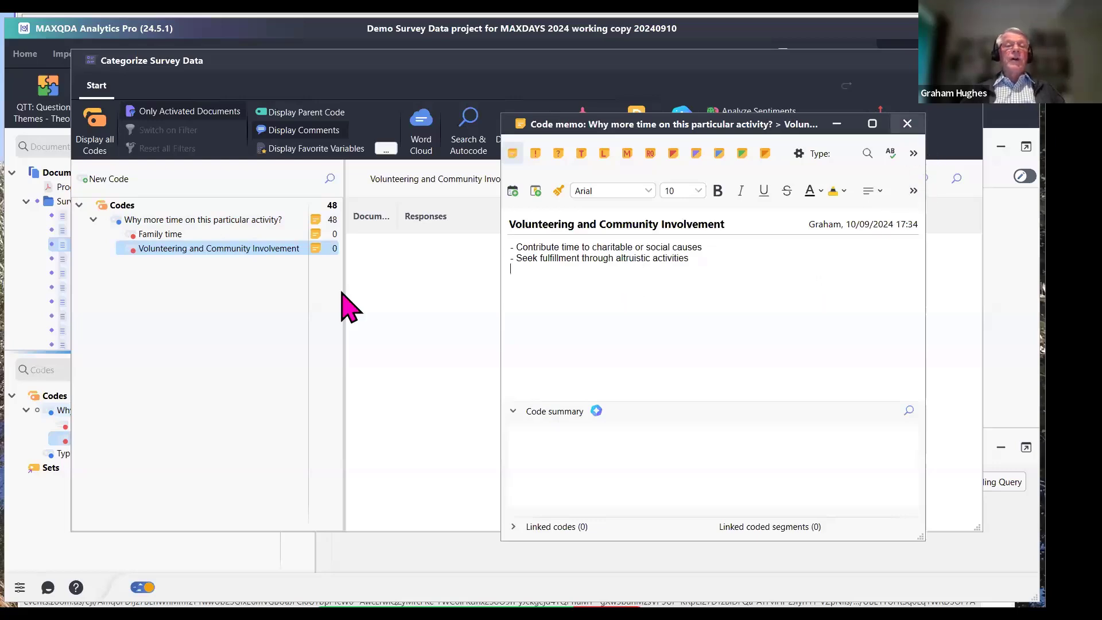
{"action": "mouse_move", "coordinate": [315, 232]}
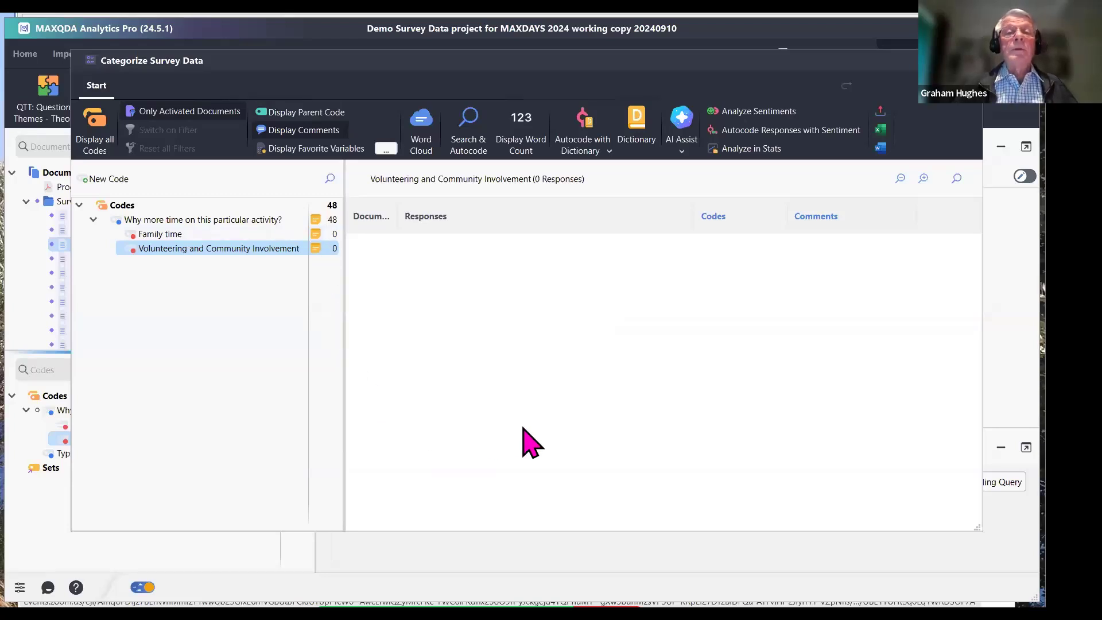
Search the responses to "Why more time on this particular activity?" for "family" or "children" in all English word forms, and skim the hits
{"action": "left_click", "coordinate": [141, 221]}
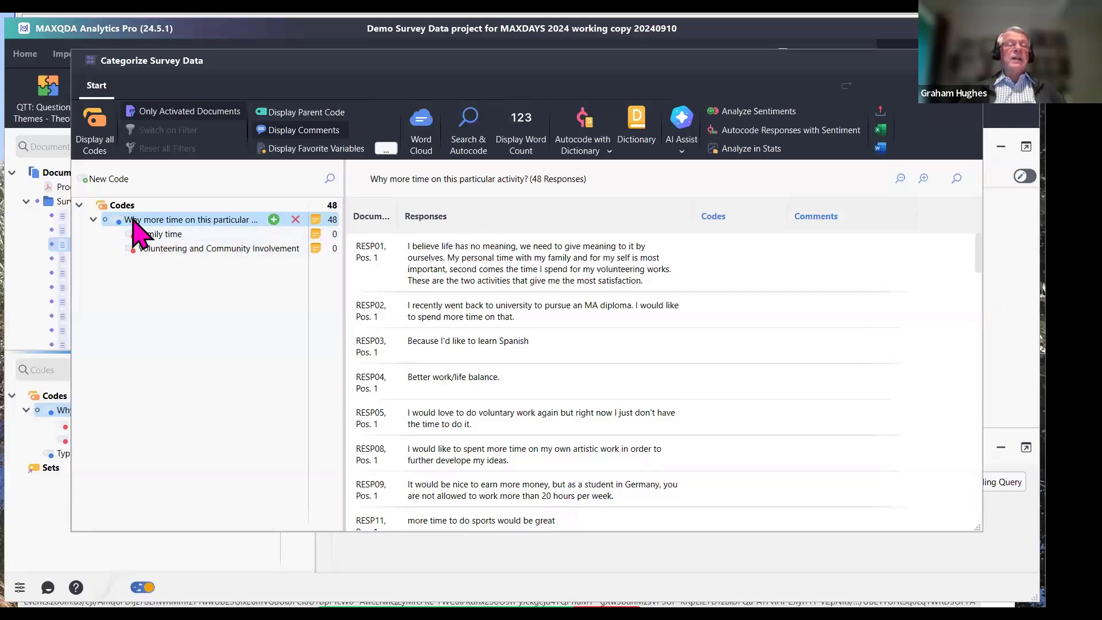
{"action": "mouse_move", "coordinate": [144, 220]}
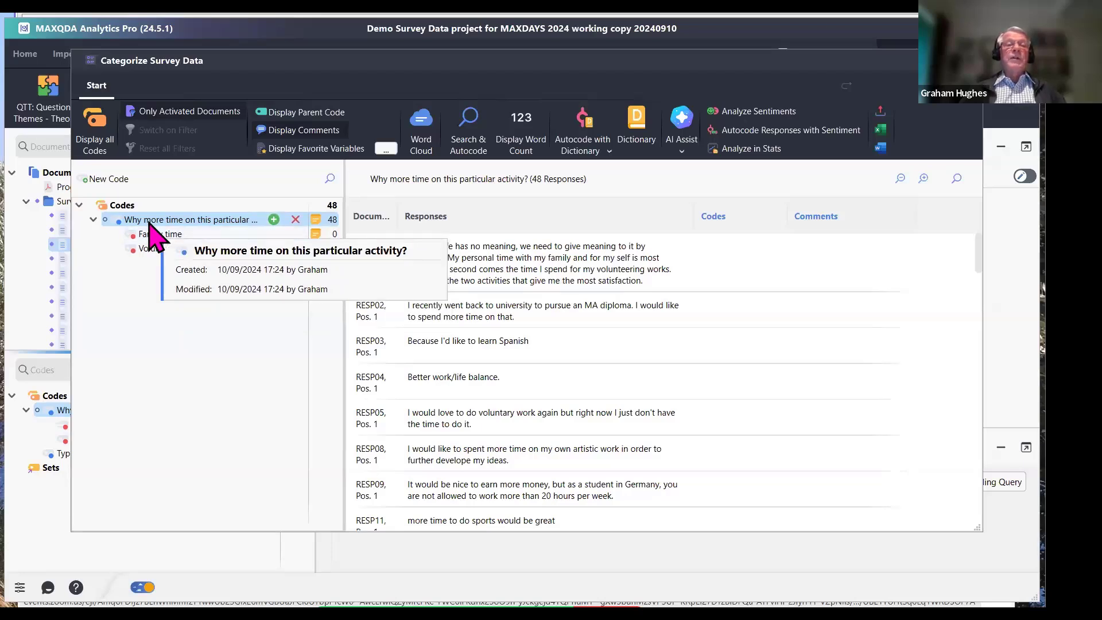
{"action": "left_click", "coordinate": [469, 123]}
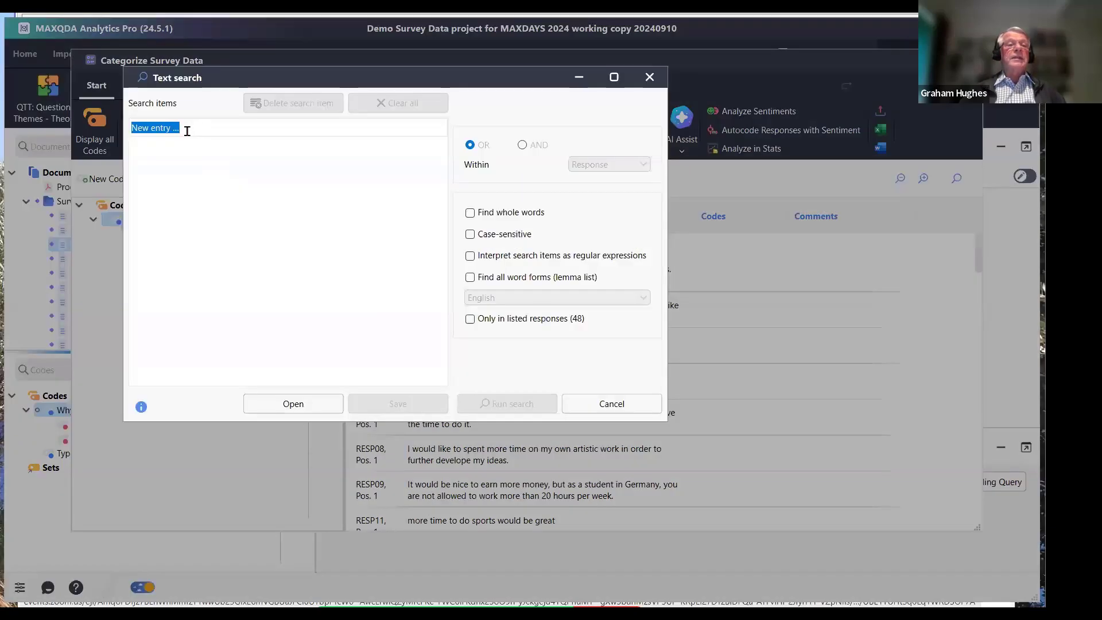
{"action": "type", "text": "family"}
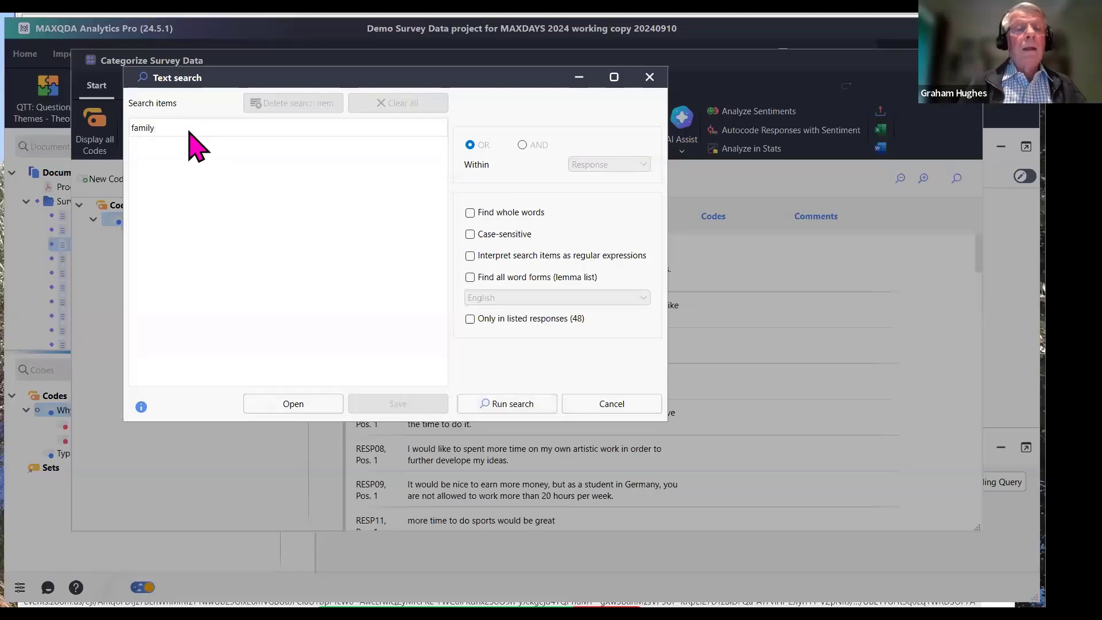
{"action": "key", "text": "Return"}
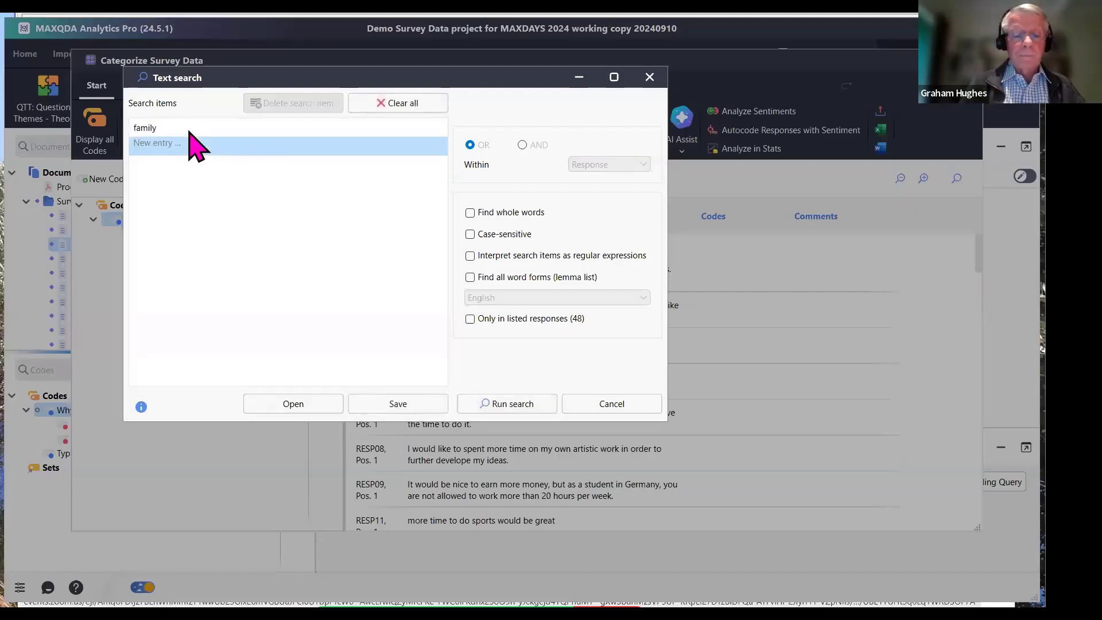
{"action": "type", "text": "children"}
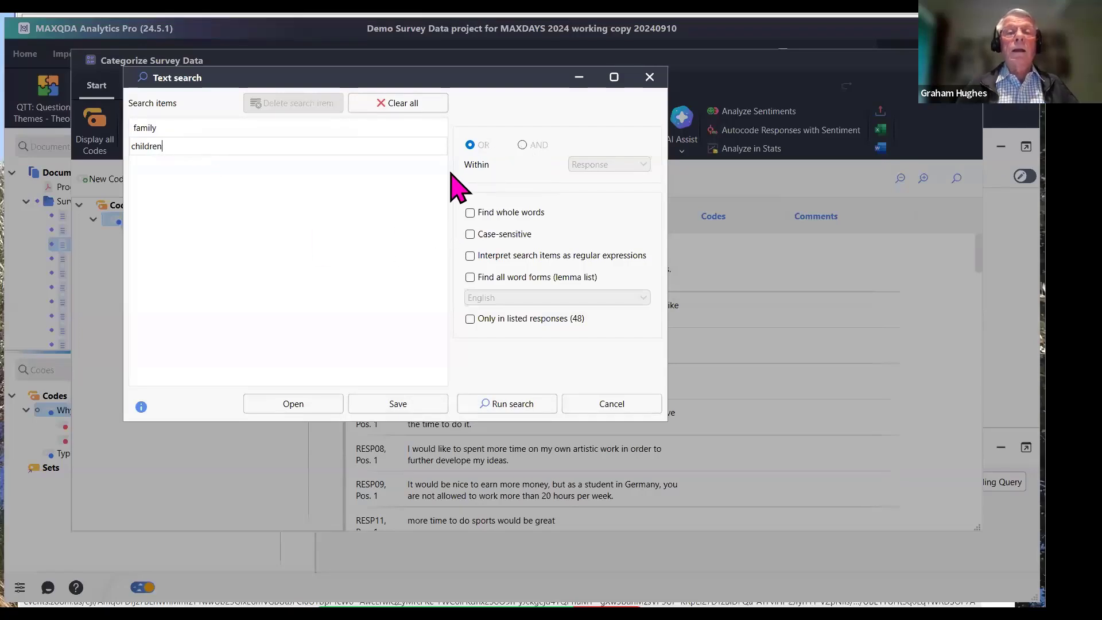
{"action": "left_click", "coordinate": [470, 278]}
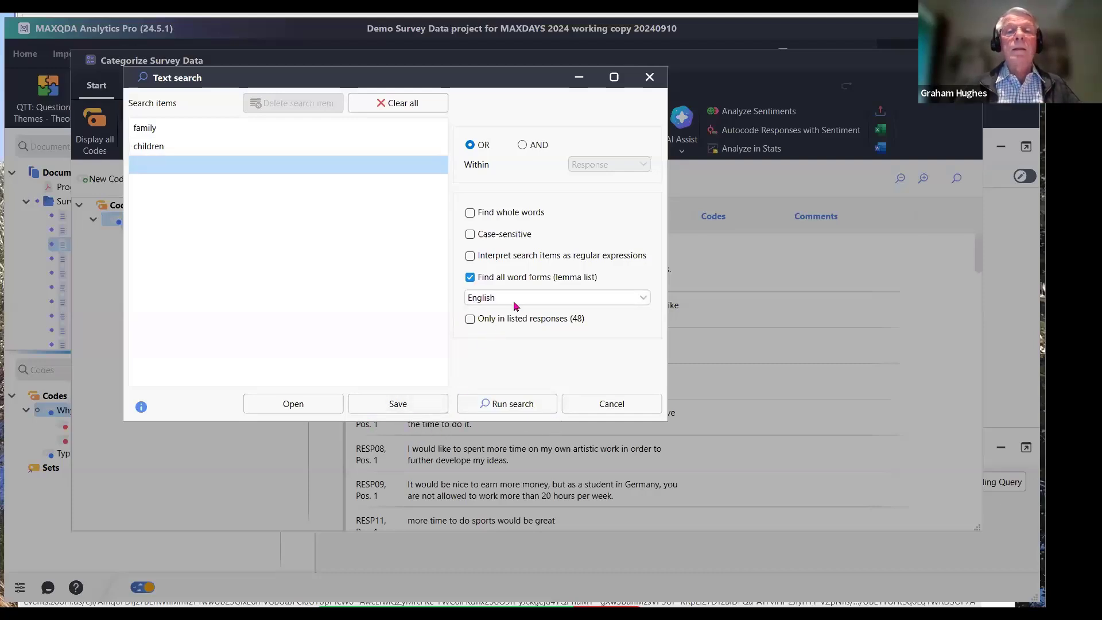
{"action": "left_click", "coordinate": [370, 222]}
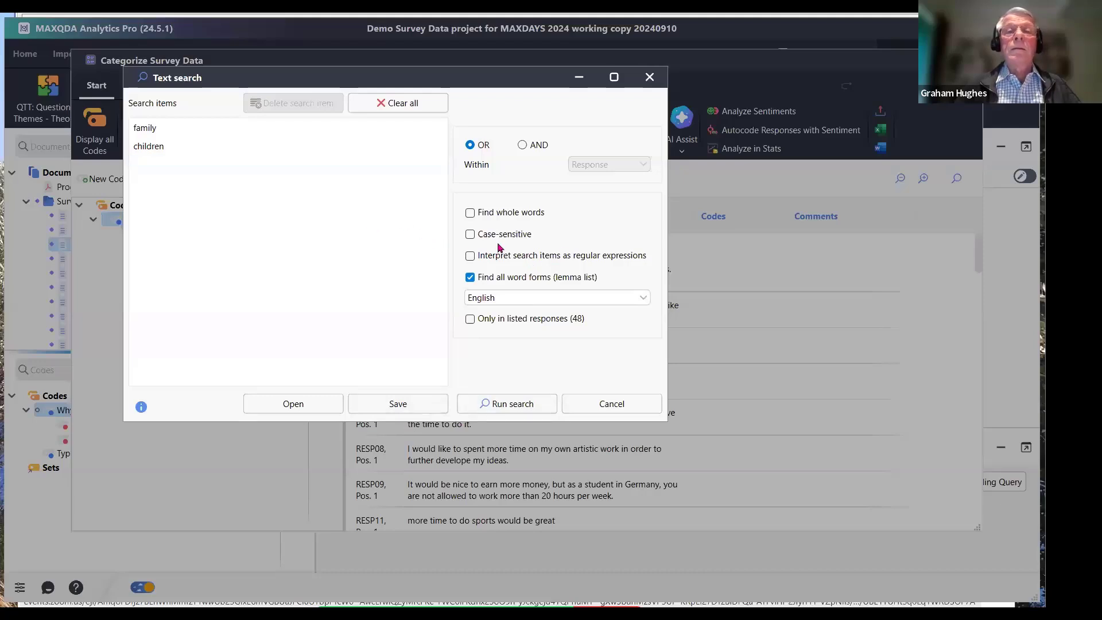
{"action": "left_click", "coordinate": [507, 404]}
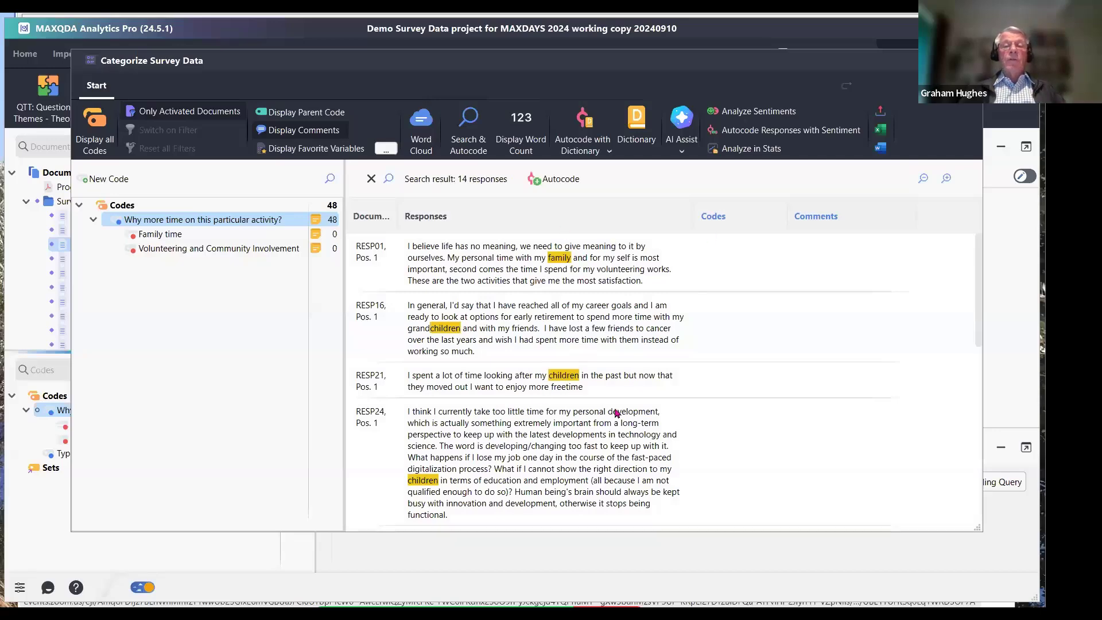
{"action": "scroll", "coordinate": [693, 394], "scroll_direction": "down", "scroll_amount": 10}
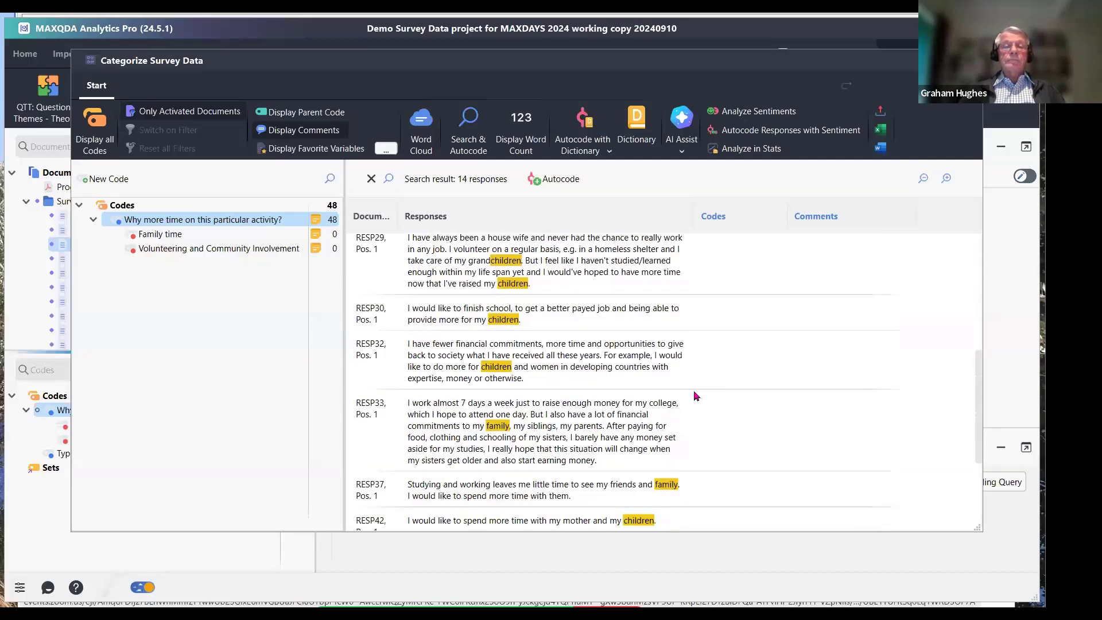
{"action": "scroll", "coordinate": [694, 390], "scroll_direction": "up", "scroll_amount": 10}
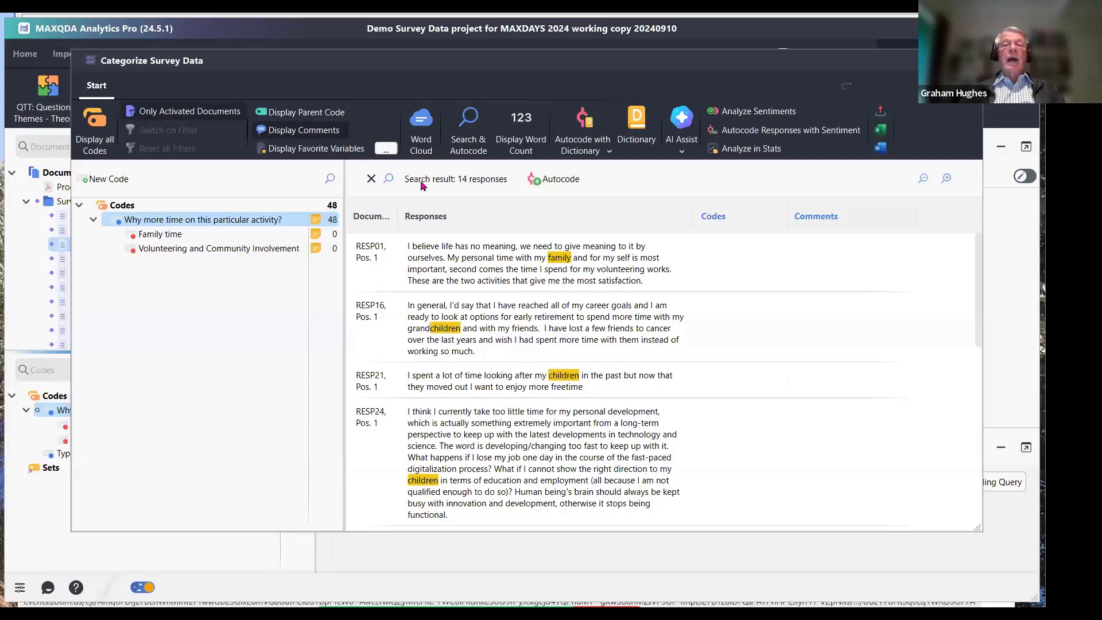
Autocode the whole responses containing search hits with a new code, keeping the suggested name "Autocode - <family children>"
{"action": "left_click", "coordinate": [554, 180]}
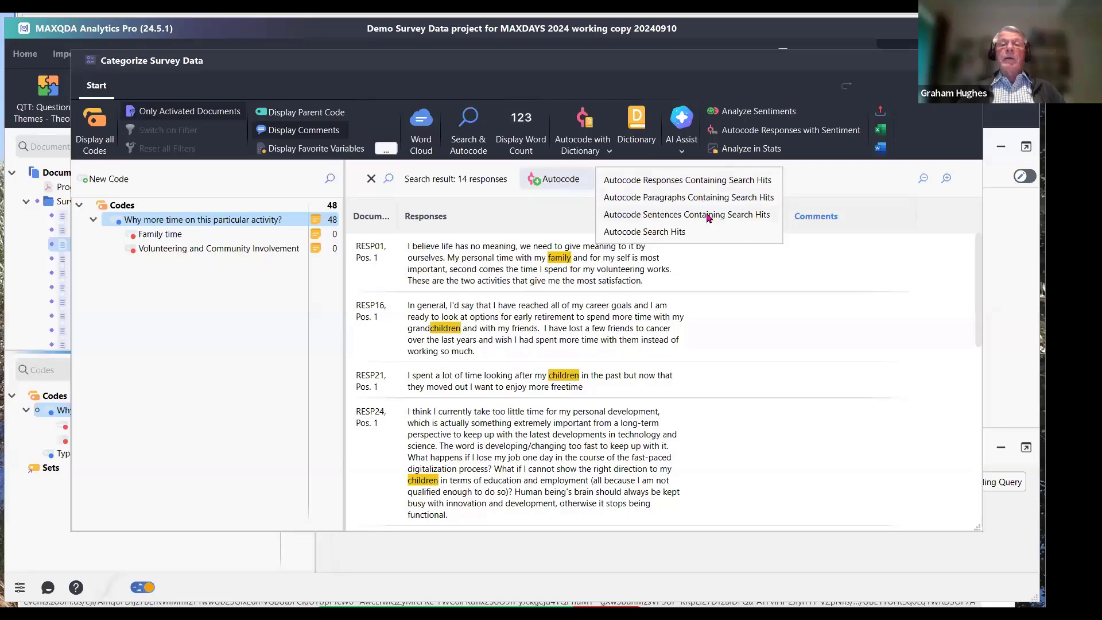
{"action": "left_click", "coordinate": [707, 182]}
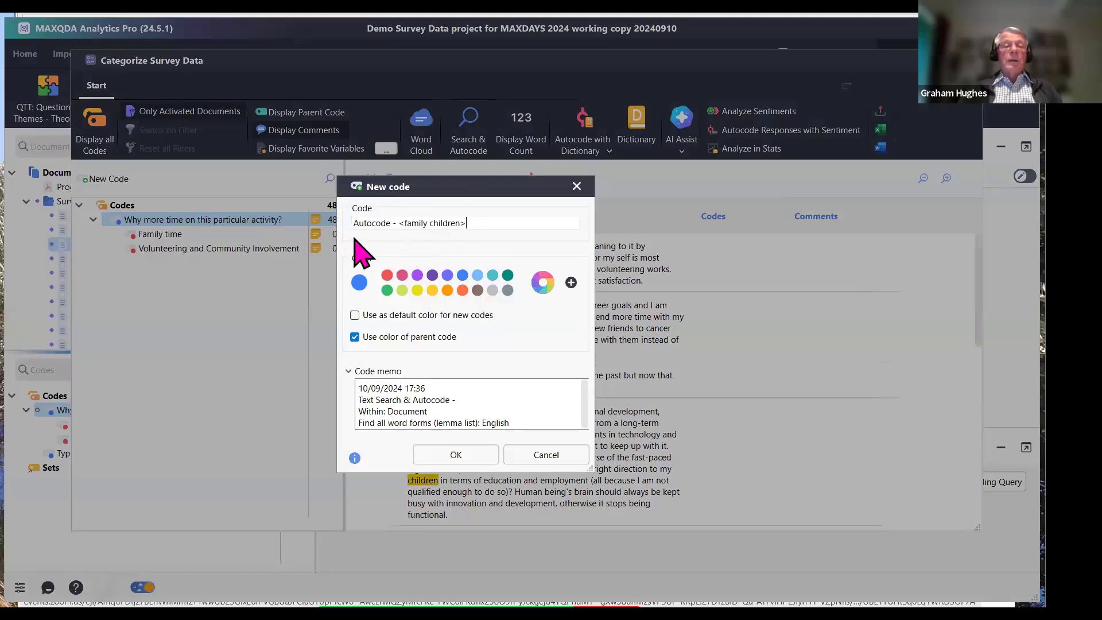
{"action": "left_click", "coordinate": [448, 454]}
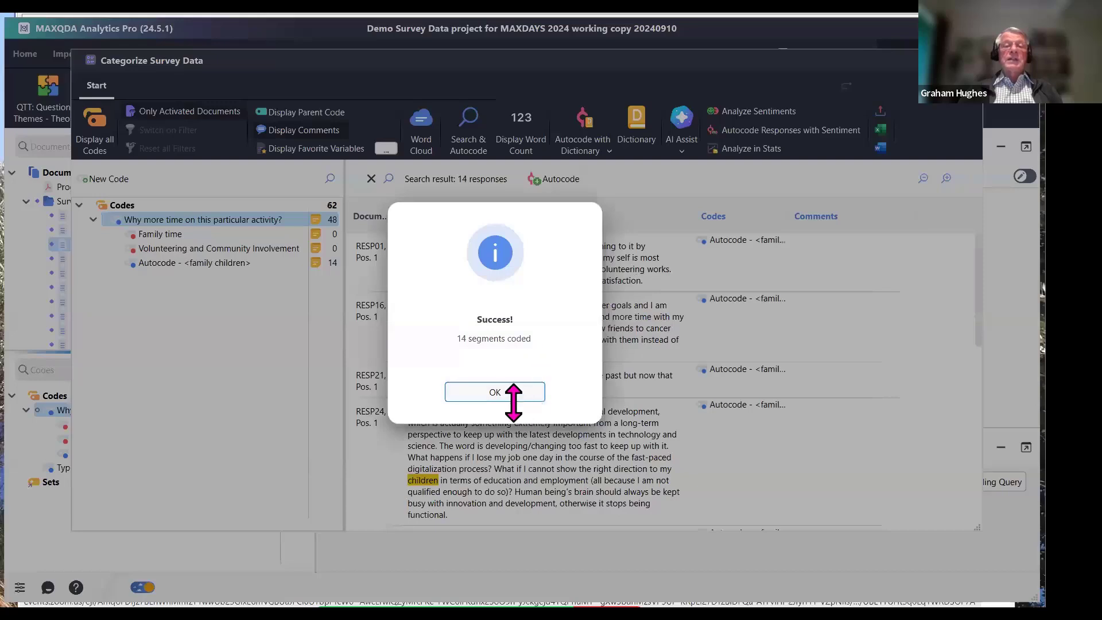
{"action": "key", "text": "Return"}
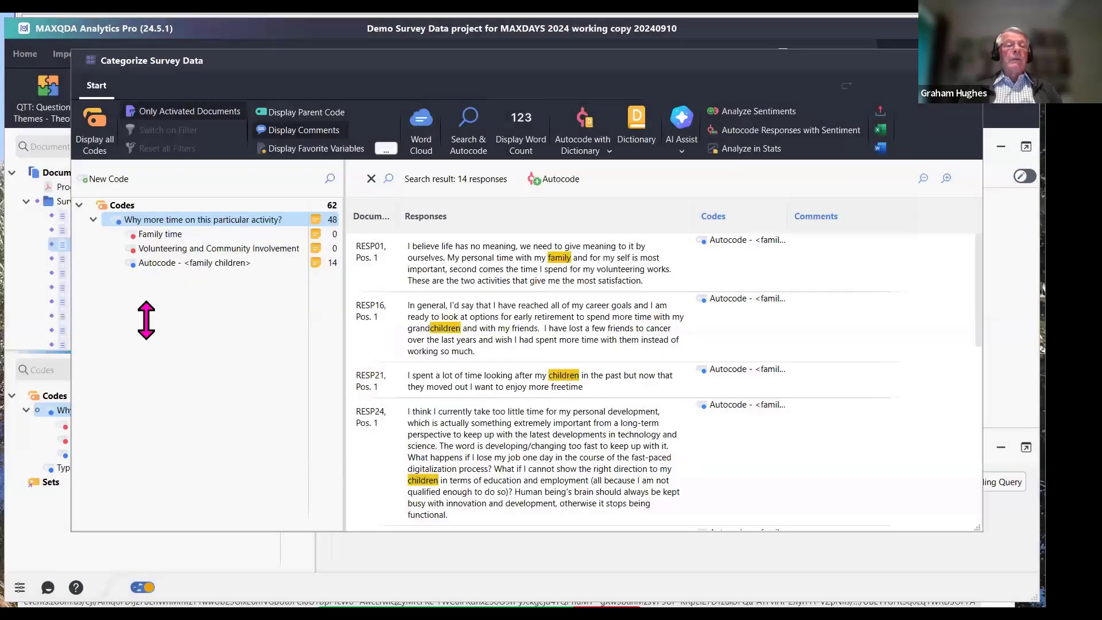
Move all coded segments from "Autocode - <family children>" to the Family time subcode
{"action": "right_click", "coordinate": [160, 263]}
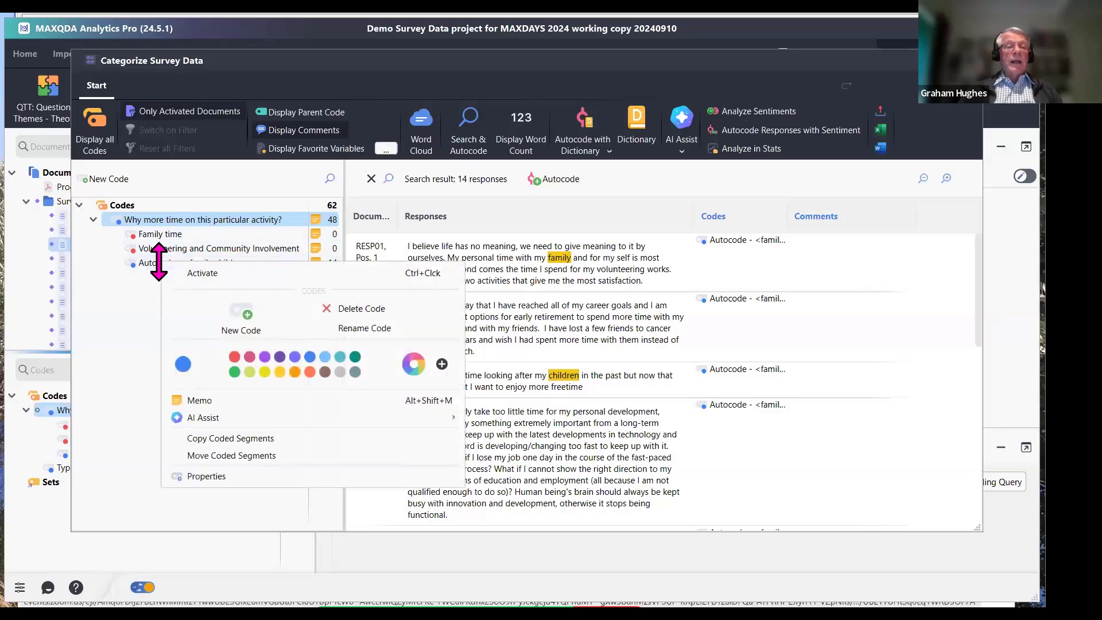
{"action": "left_click", "coordinate": [224, 455]}
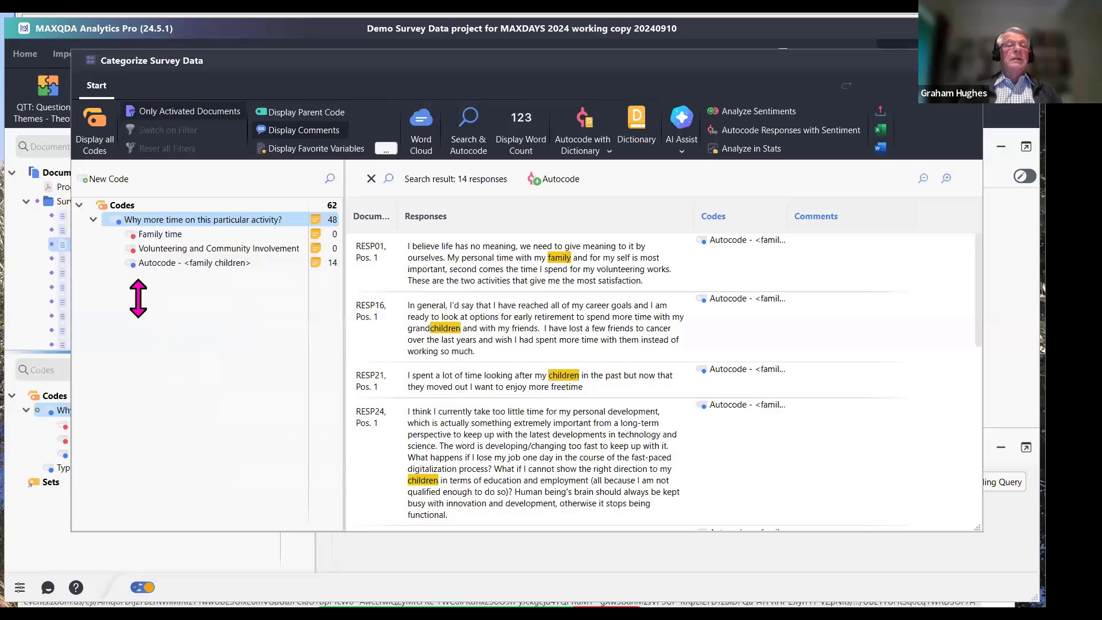
{"action": "right_click", "coordinate": [160, 235]}
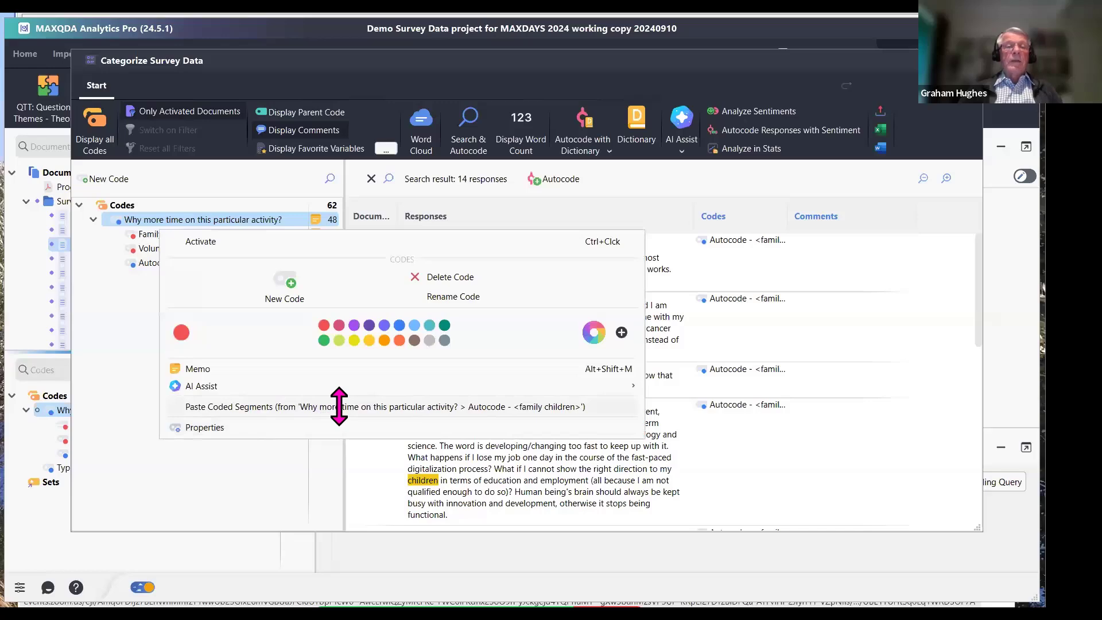
{"action": "left_click", "coordinate": [431, 402]}
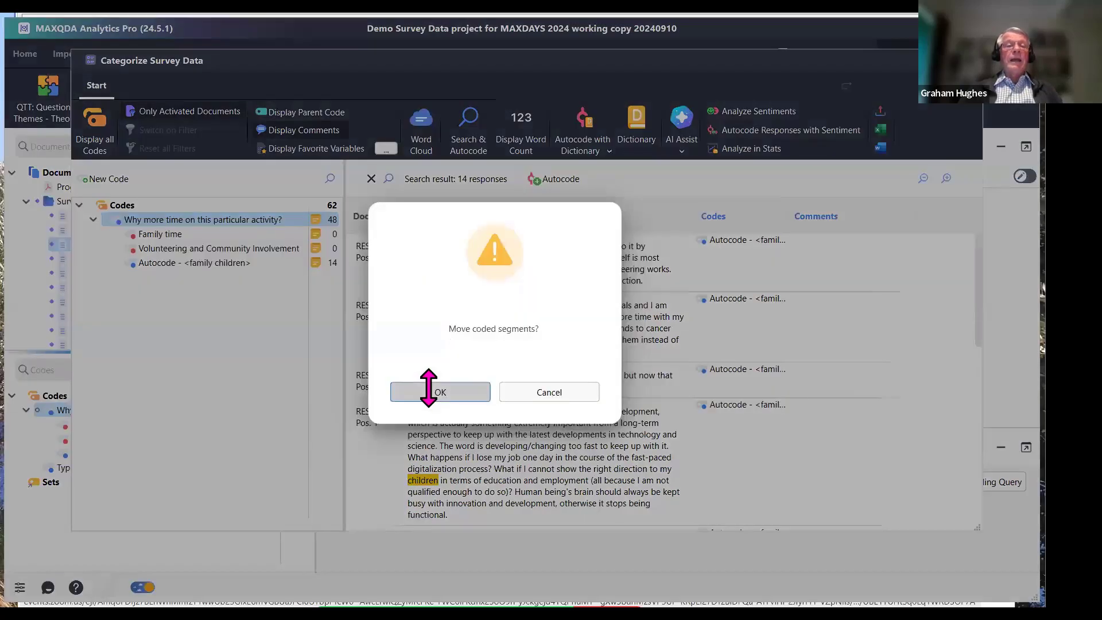
{"action": "left_click", "coordinate": [429, 390]}
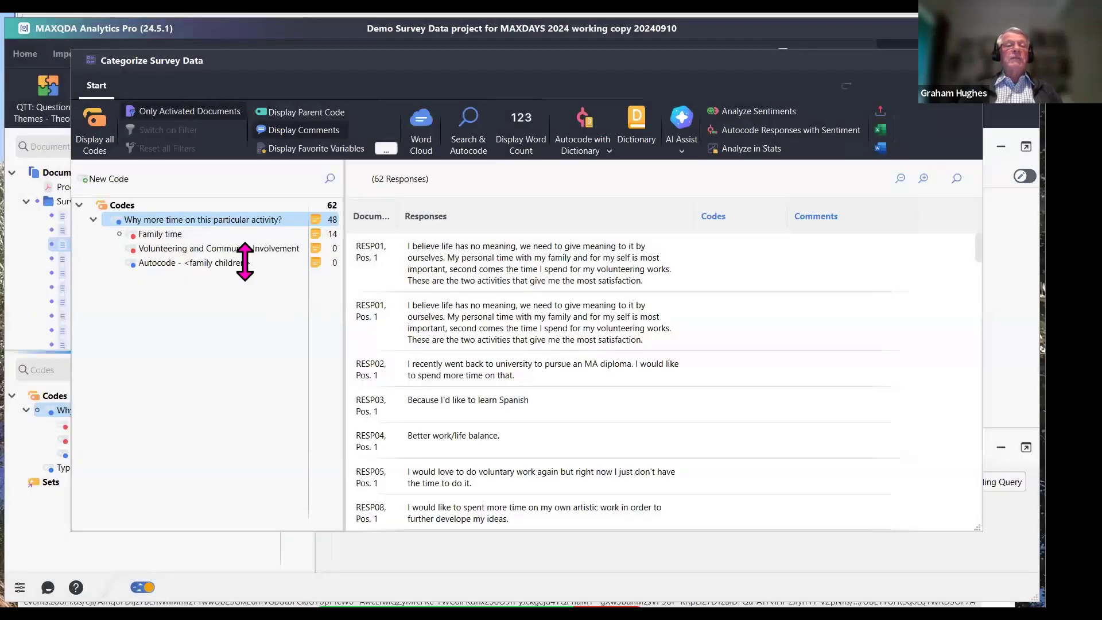
Delete the "Autocode - <family children>" code and close the Categorize Survey Data window
{"action": "mouse_move", "coordinate": [220, 267]}
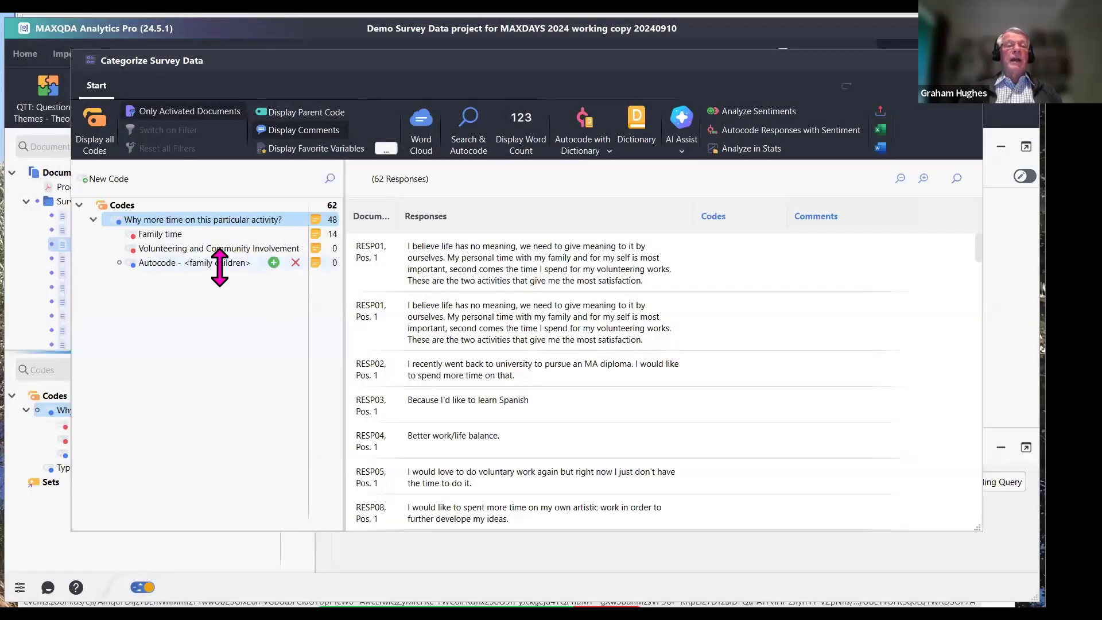
{"action": "left_click", "coordinate": [295, 263]}
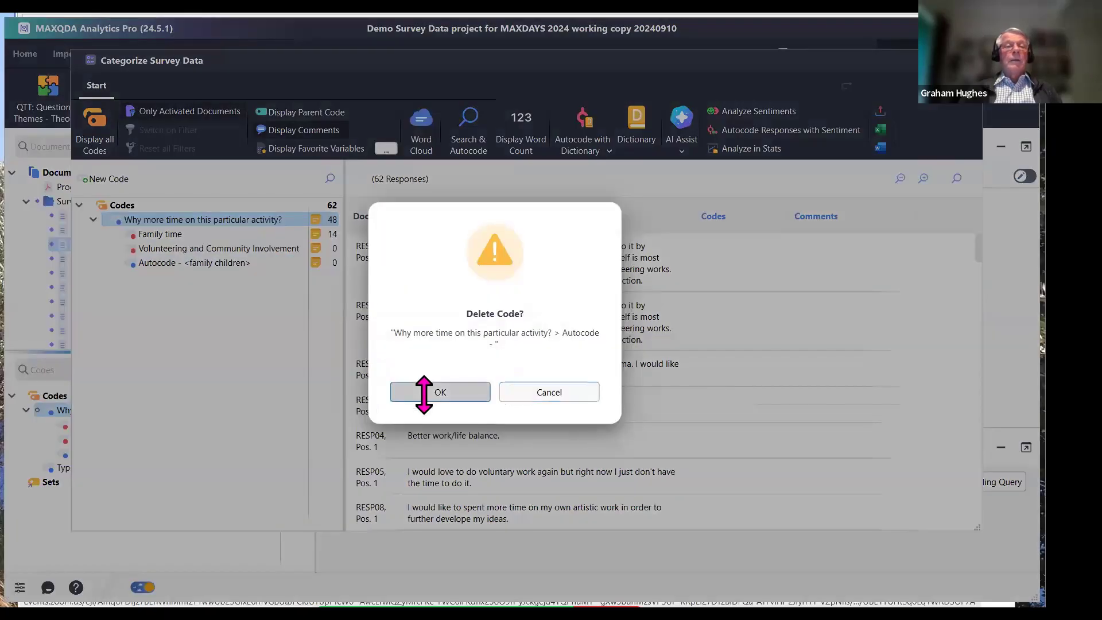
{"action": "left_click", "coordinate": [424, 394]}
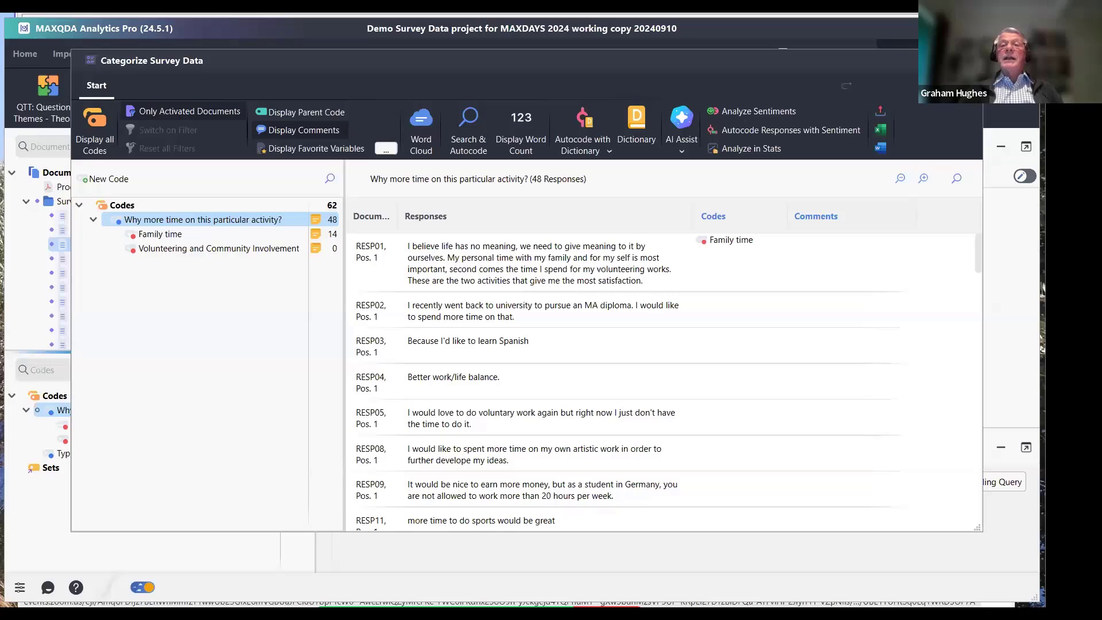
{"action": "left_click", "coordinate": [969, 60]}
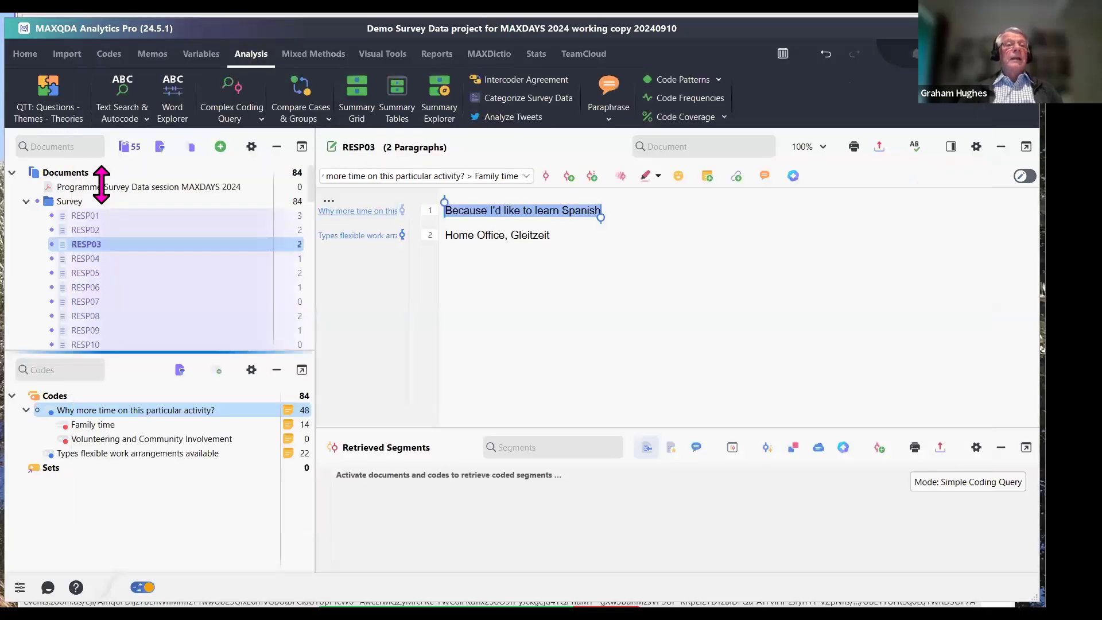
Open the recent project "New project OEQs for MAXDAYS2024"
{"action": "left_click", "coordinate": [23, 53]}
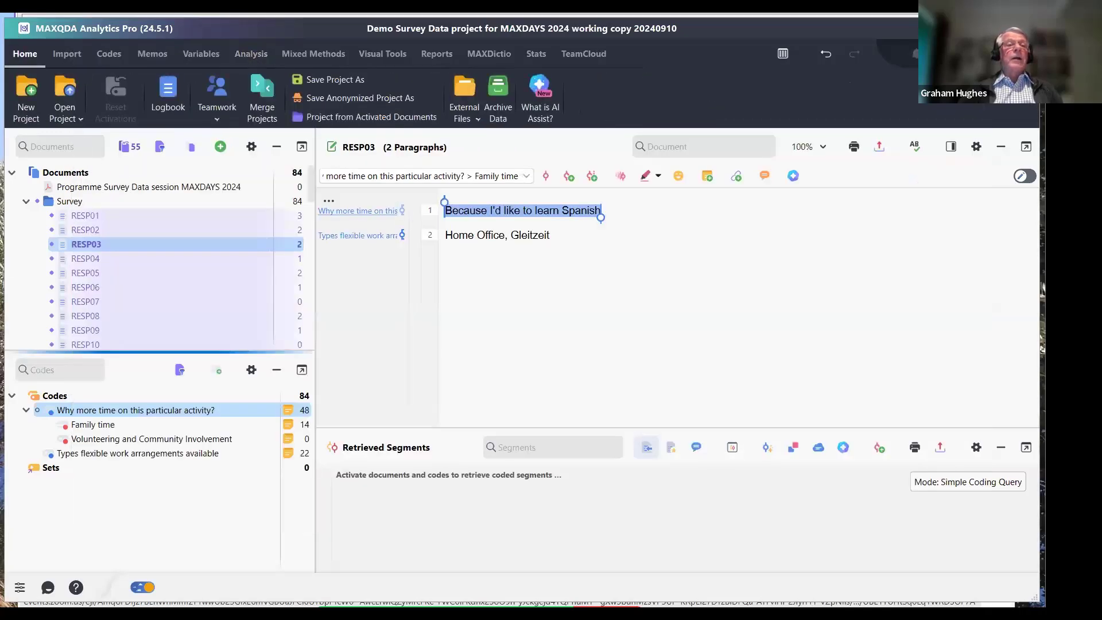
{"action": "left_click", "coordinate": [74, 109]}
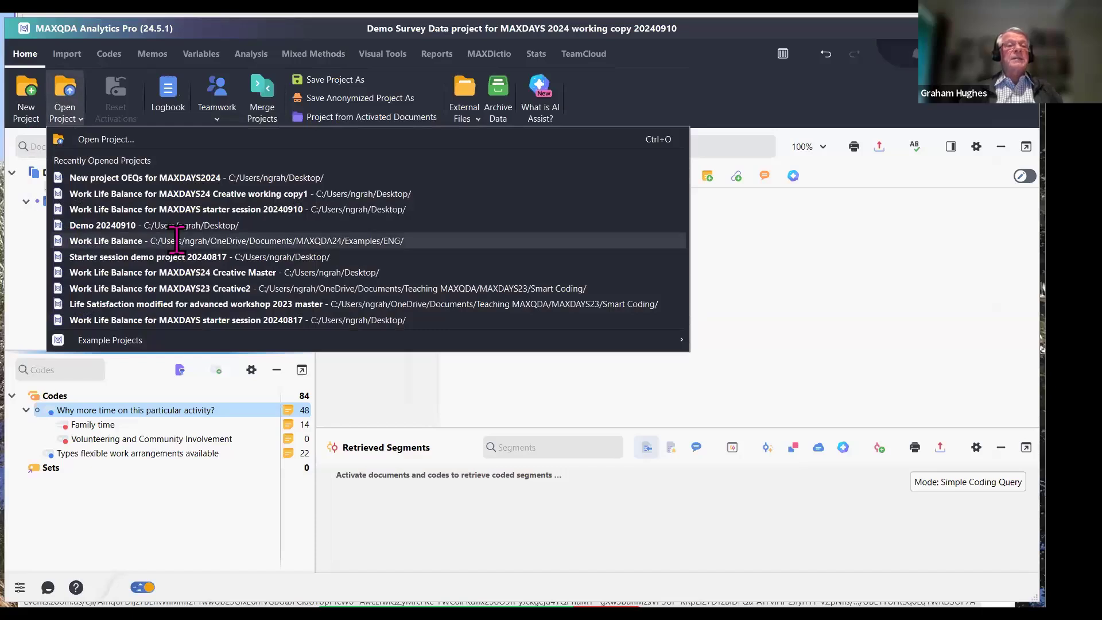
{"action": "left_click", "coordinate": [197, 175]}
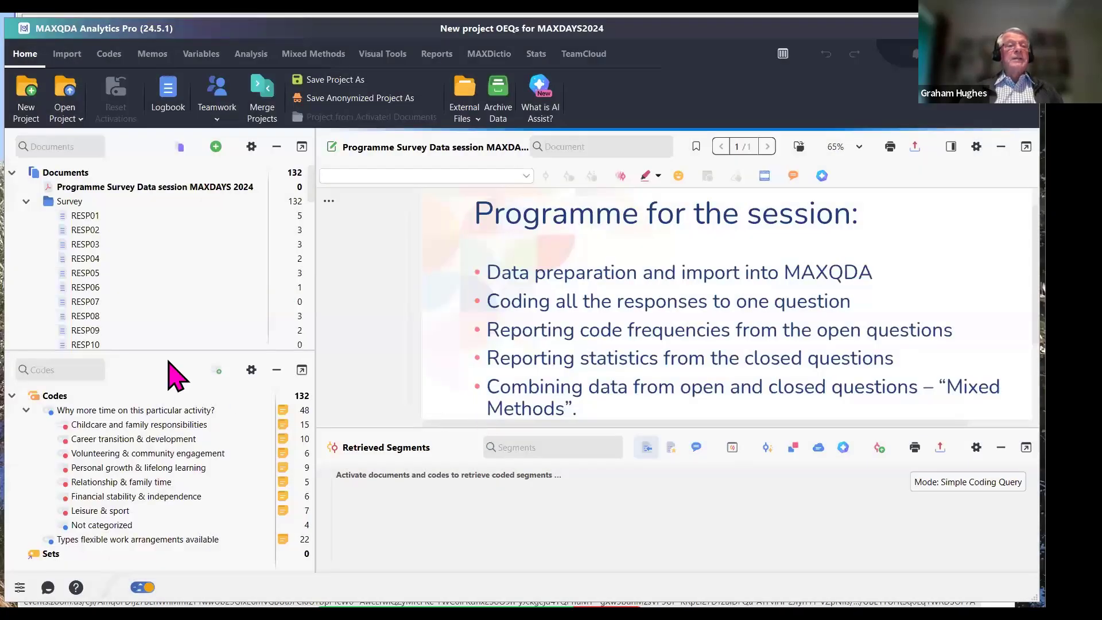
Activate the Survey document group and open RESP01 to examine which subcodes are assigned to its first response
{"action": "left_click", "coordinate": [61, 202], "text": "ctrl"}
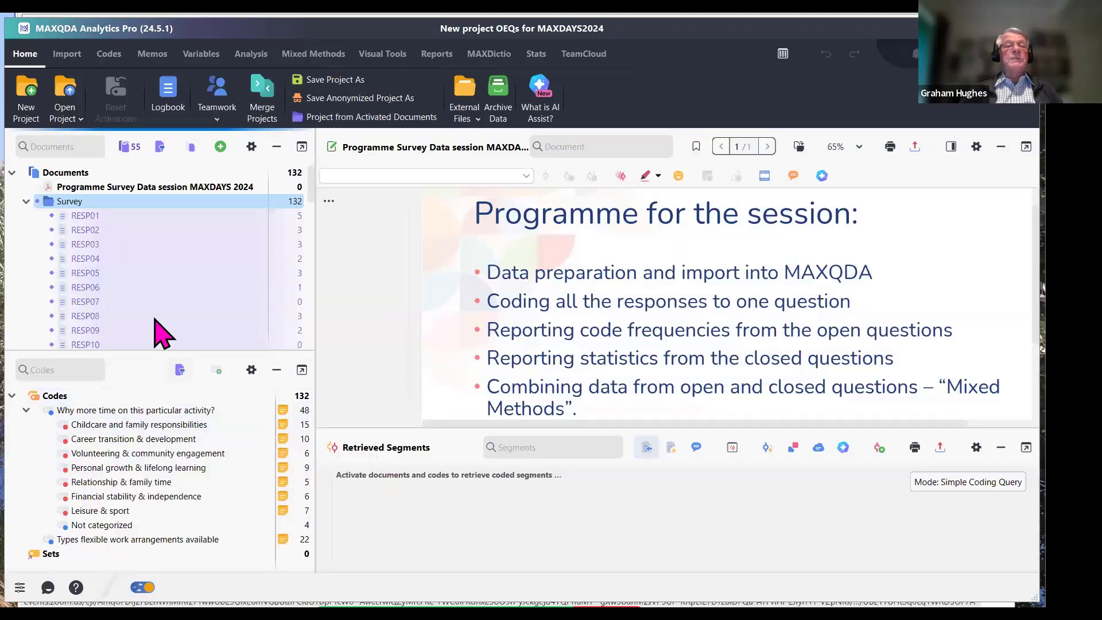
{"action": "double_click", "coordinate": [86, 216]}
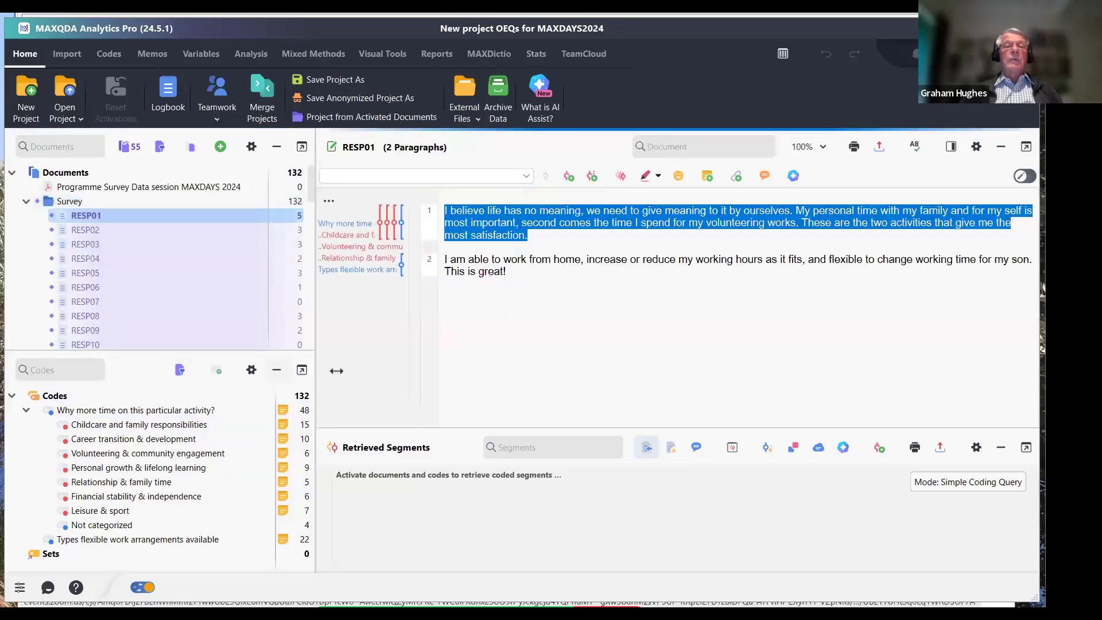
{"action": "left_click", "coordinate": [525, 360]}
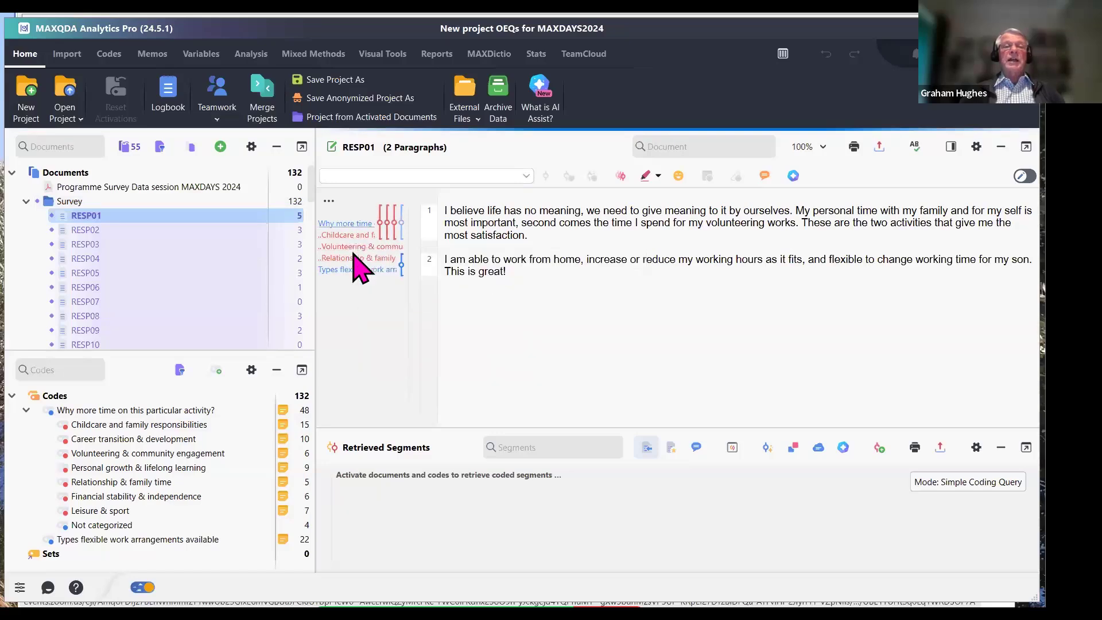
{"action": "mouse_move", "coordinate": [394, 248]}
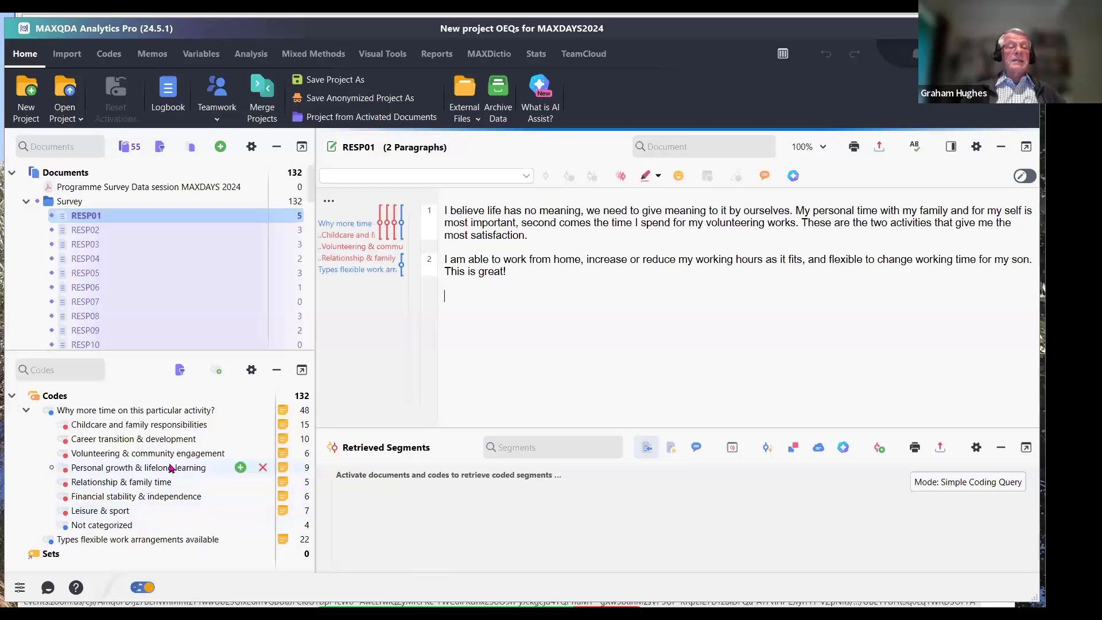
{"action": "mouse_move", "coordinate": [171, 468]}
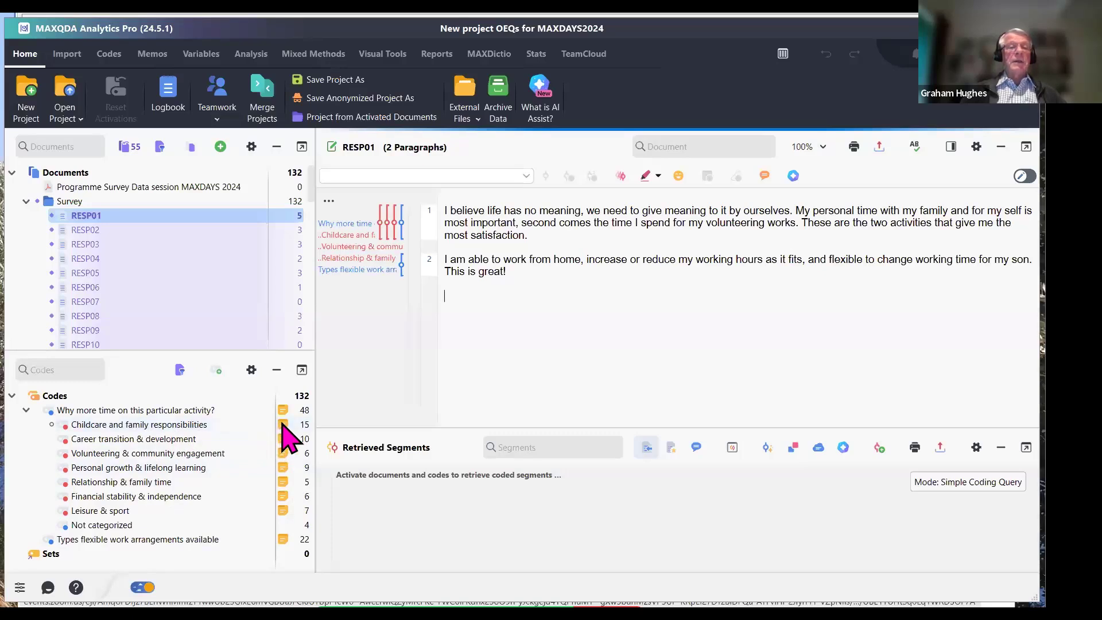
{"action": "mouse_move", "coordinate": [281, 425]}
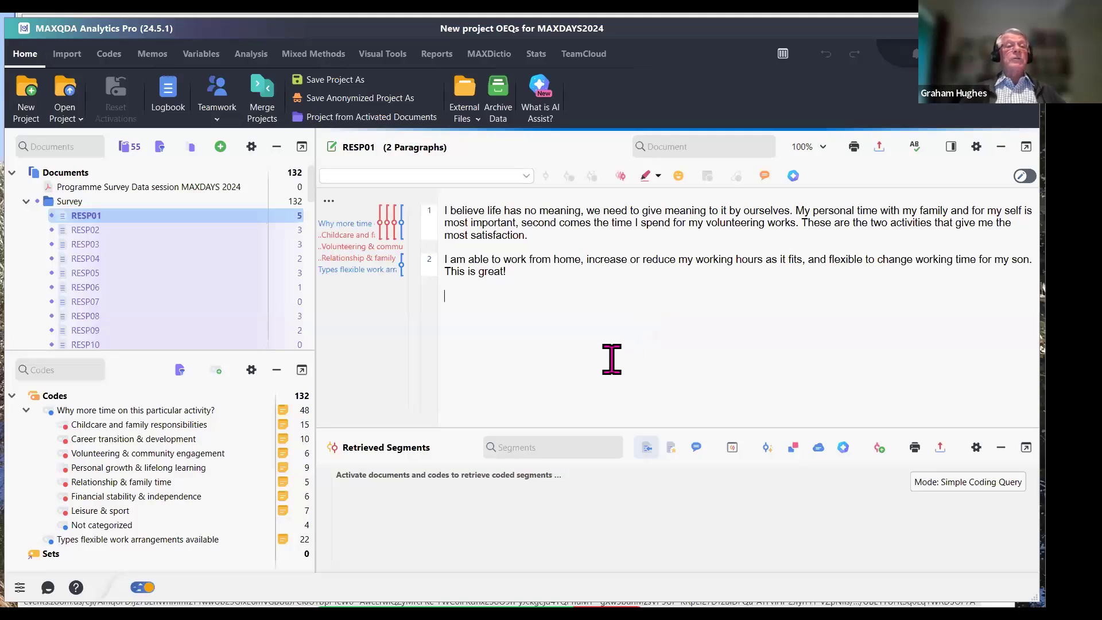
Generate Code Frequencies for the activated documents using only the subcodes of "Why more time on this particular activity?", with Aggregate subcodes turned off
{"action": "left_click", "coordinate": [253, 56]}
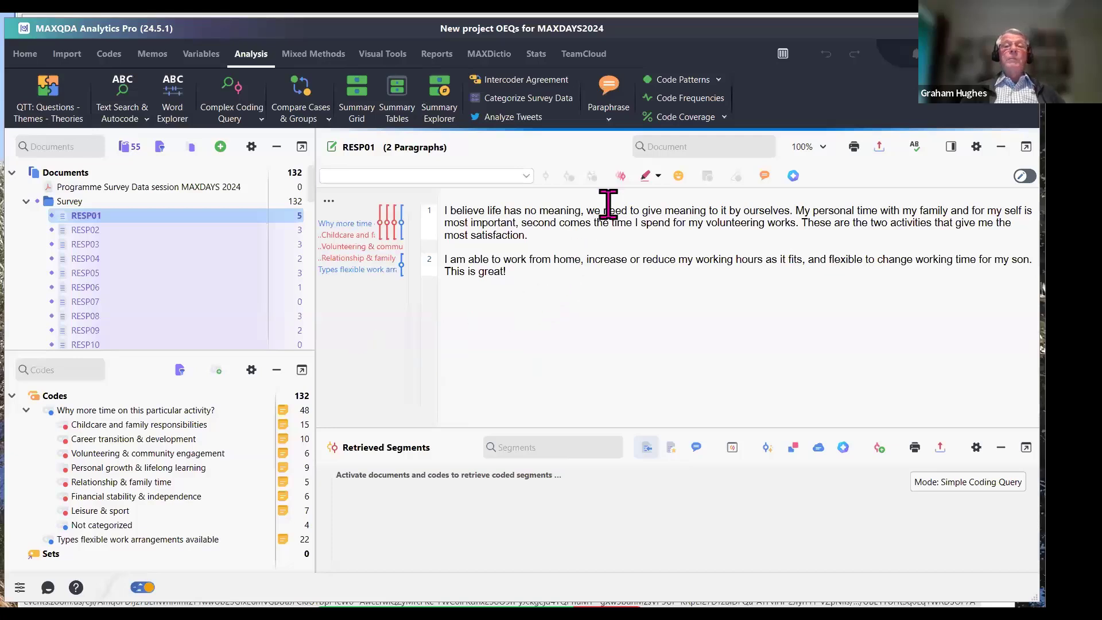
{"action": "left_click", "coordinate": [50, 411]}
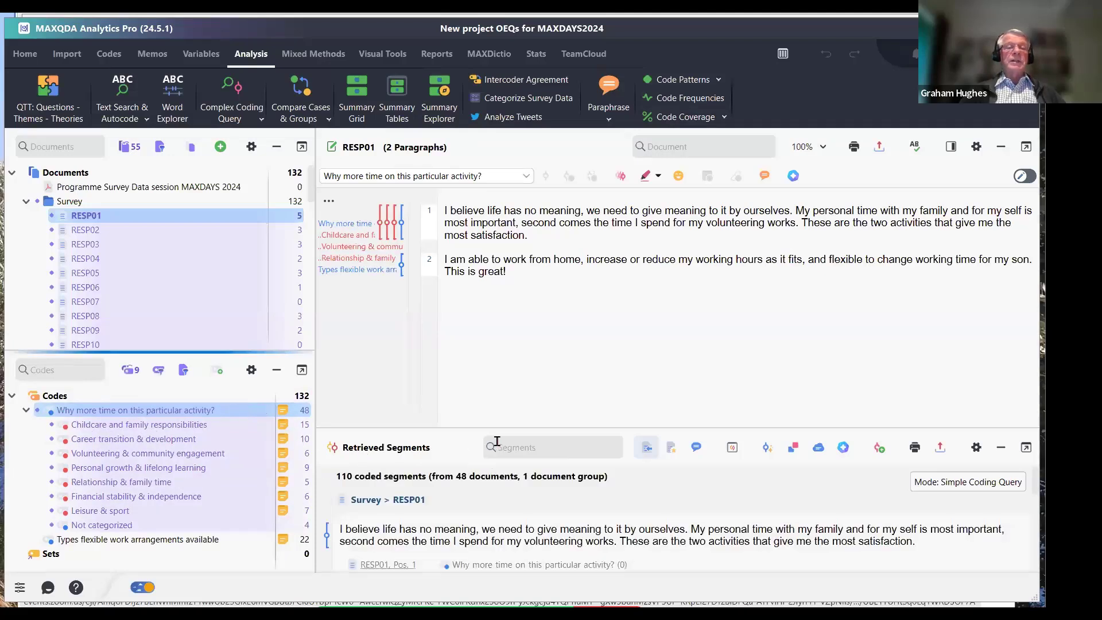
{"action": "left_click", "coordinate": [689, 99]}
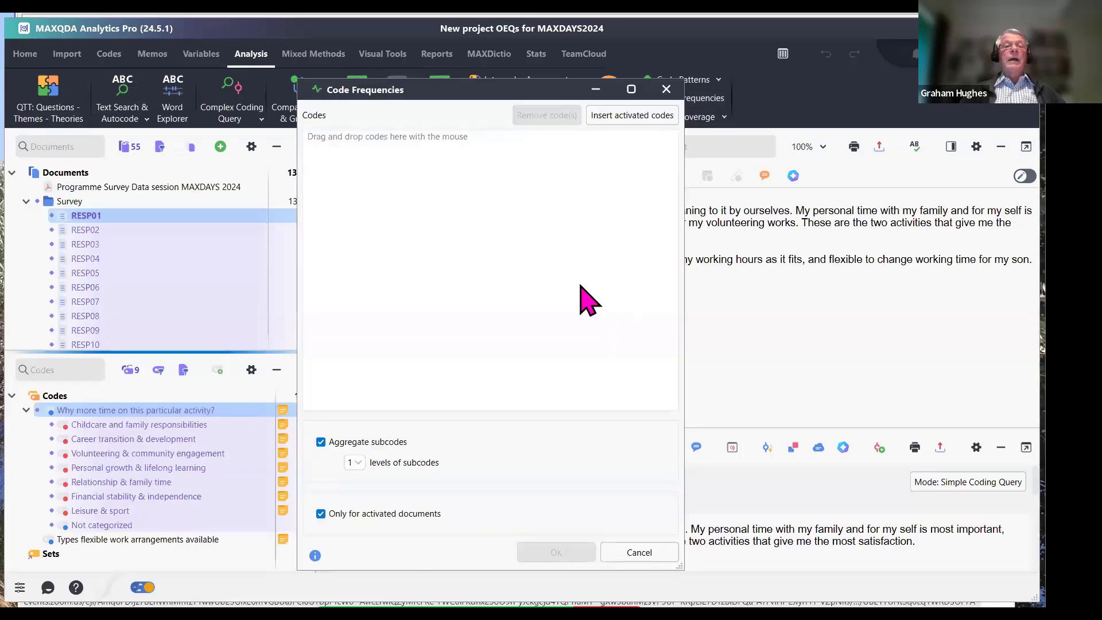
{"action": "left_click", "coordinate": [622, 114]}
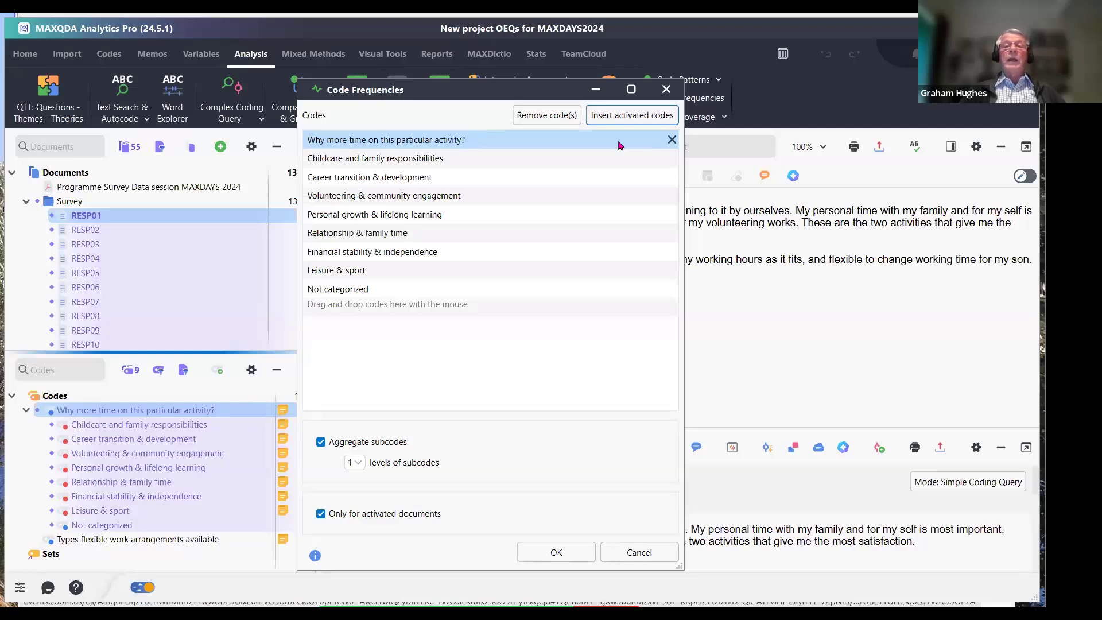
{"action": "left_click", "coordinate": [671, 141]}
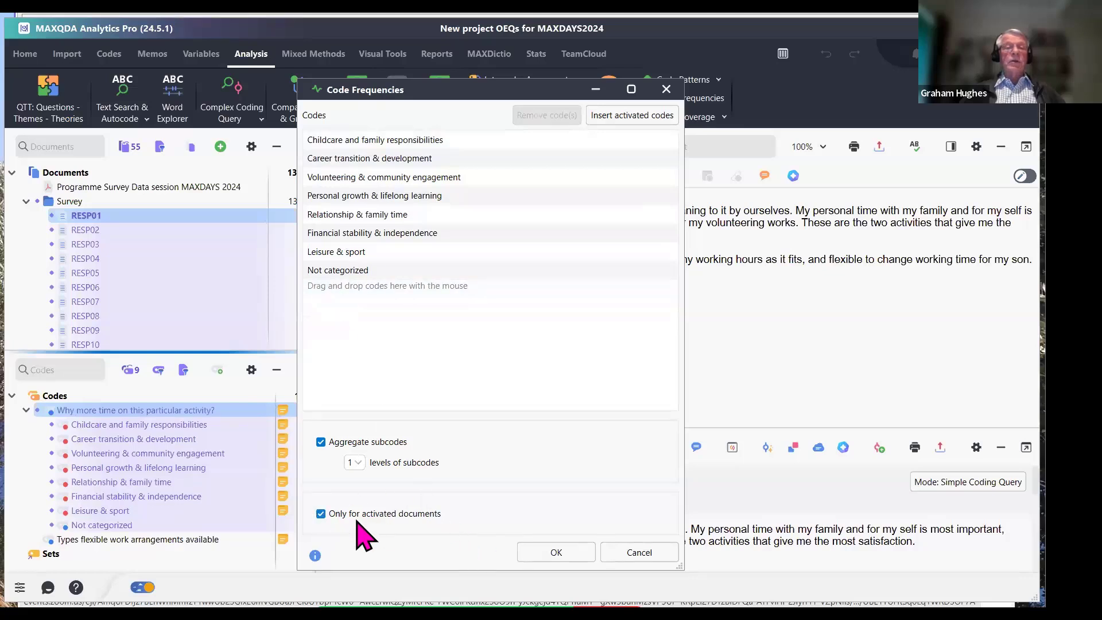
{"action": "left_click", "coordinate": [320, 442]}
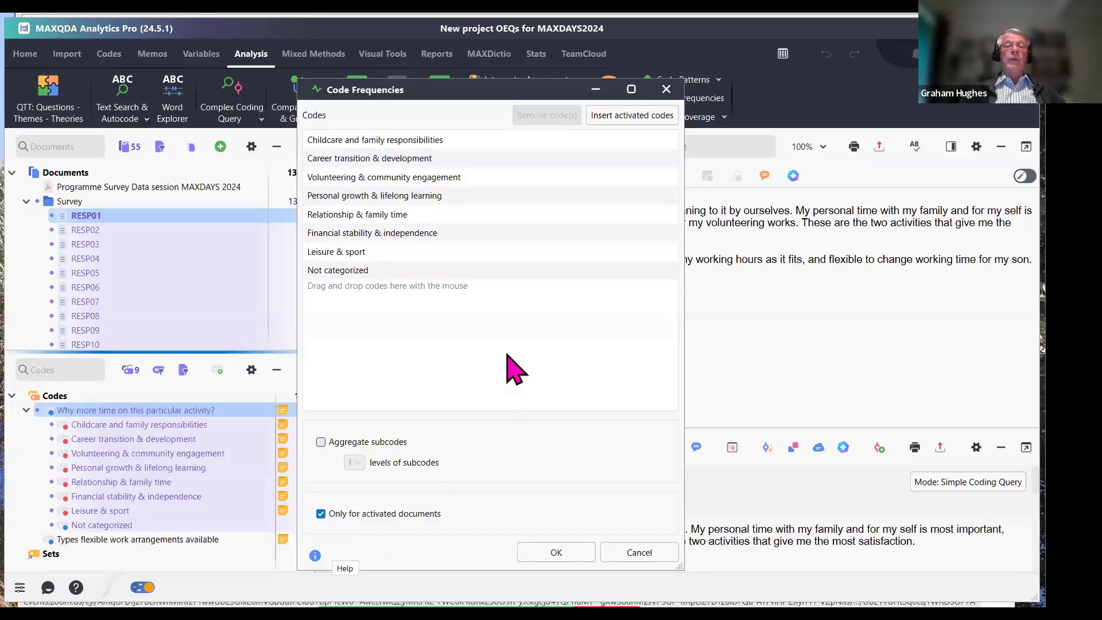
{"action": "left_click", "coordinate": [557, 552]}
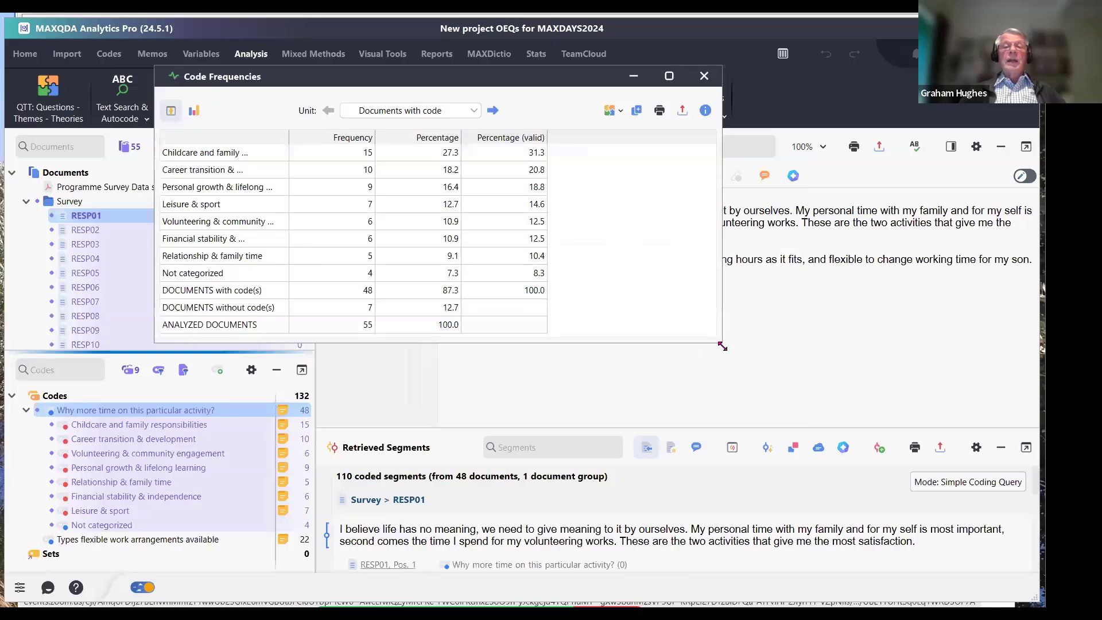
Enlarge the Code Frequencies window and display the results as a horizontal bar chart
{"action": "left_click_drag", "start_coordinate": [723, 346], "coordinate": [750, 431]}
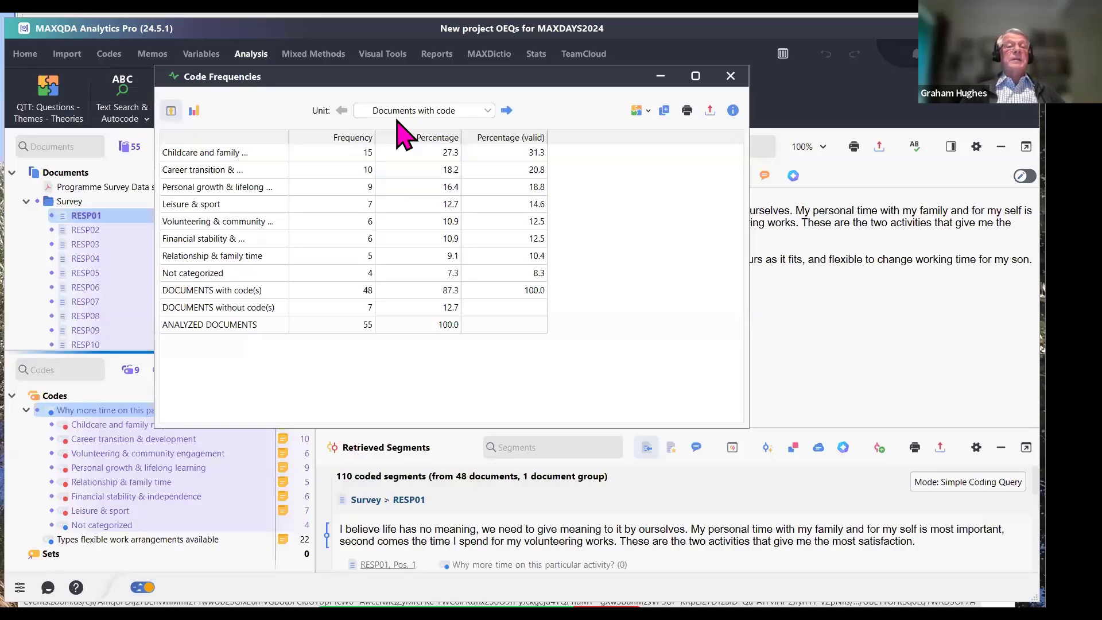
{"action": "left_click", "coordinate": [194, 112]}
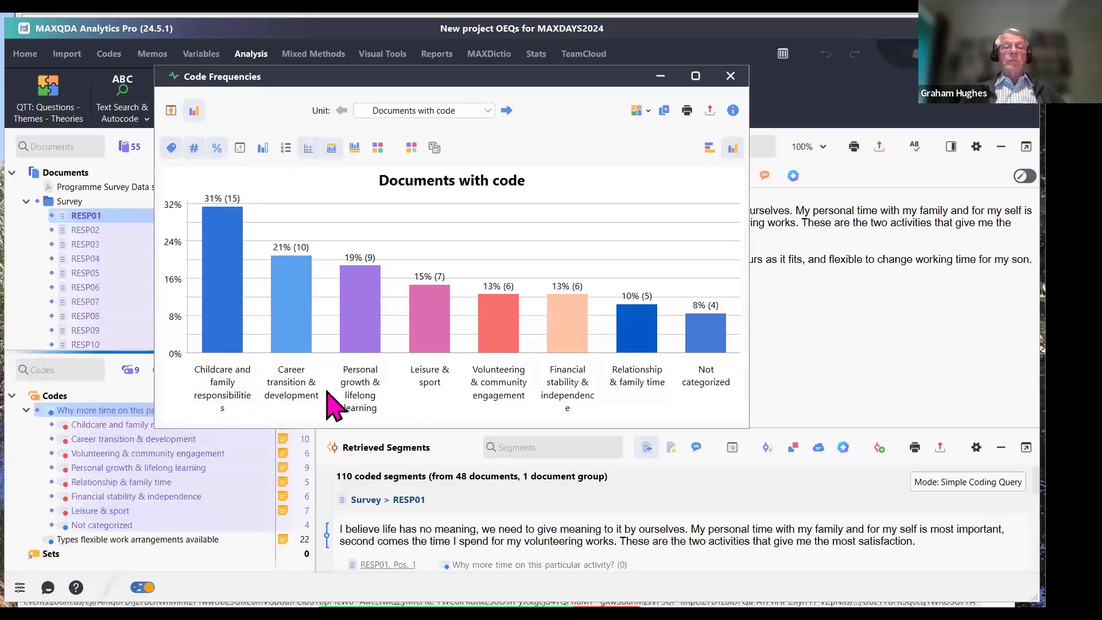
{"action": "left_click", "coordinate": [709, 148]}
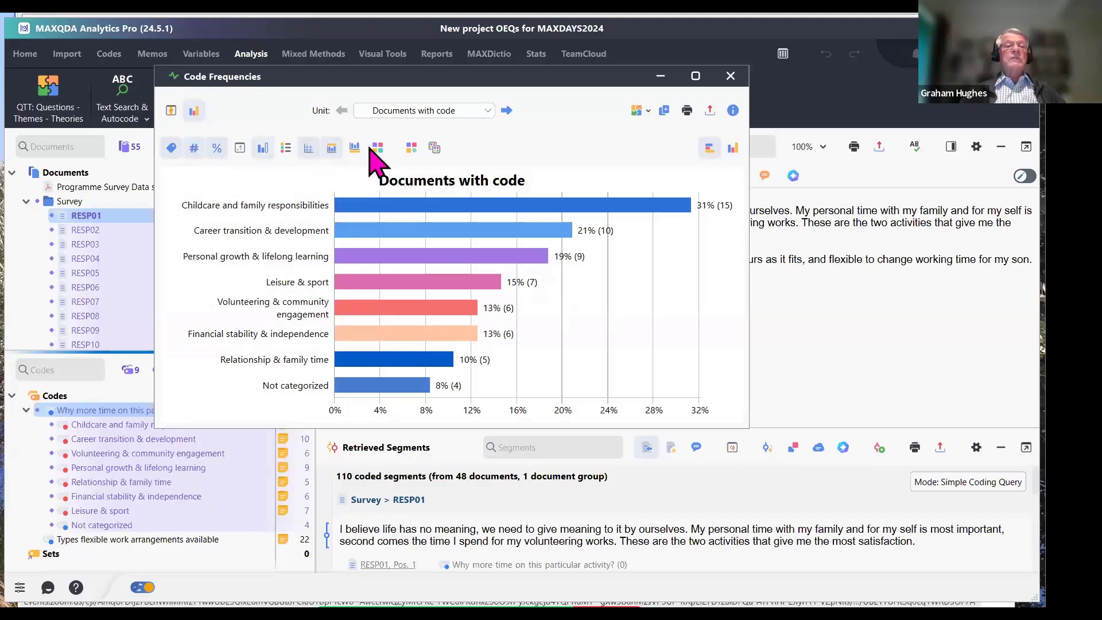
Toggle the percentages and the frequency counts in the bar labels off and back on
{"action": "left_click", "coordinate": [218, 149]}
{"action": "left_click", "coordinate": [216, 149]}
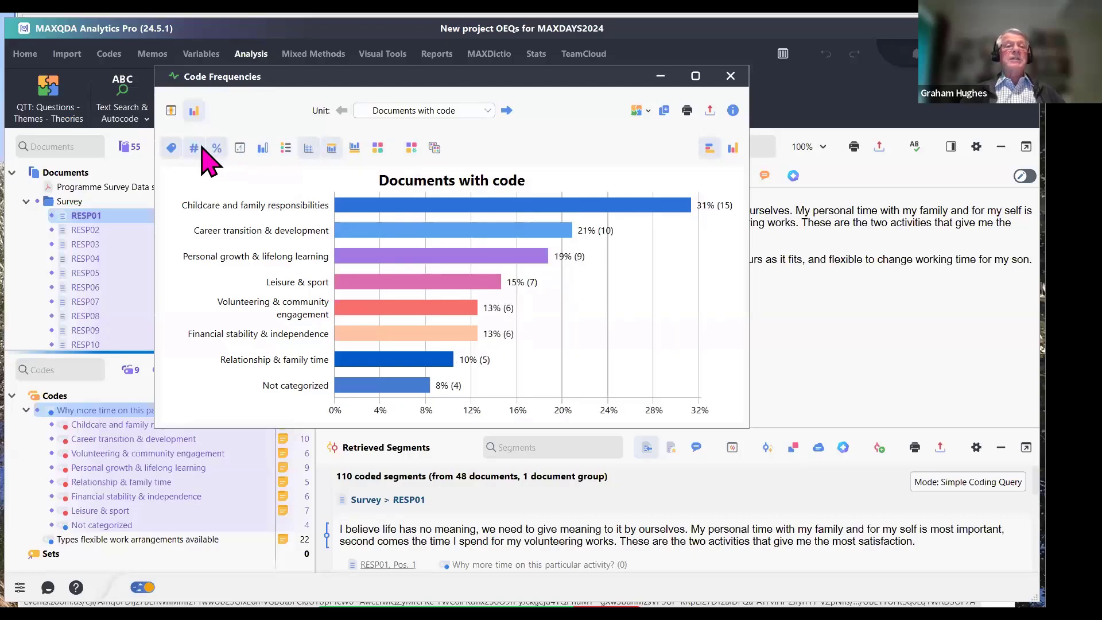
{"action": "left_click", "coordinate": [195, 149]}
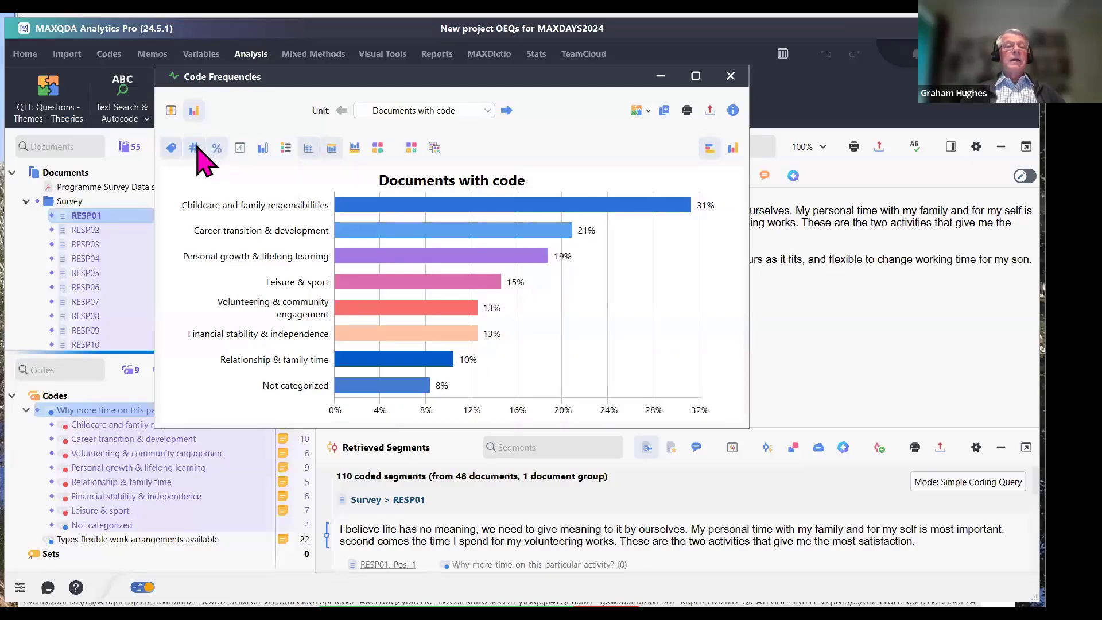
{"action": "left_click", "coordinate": [195, 148]}
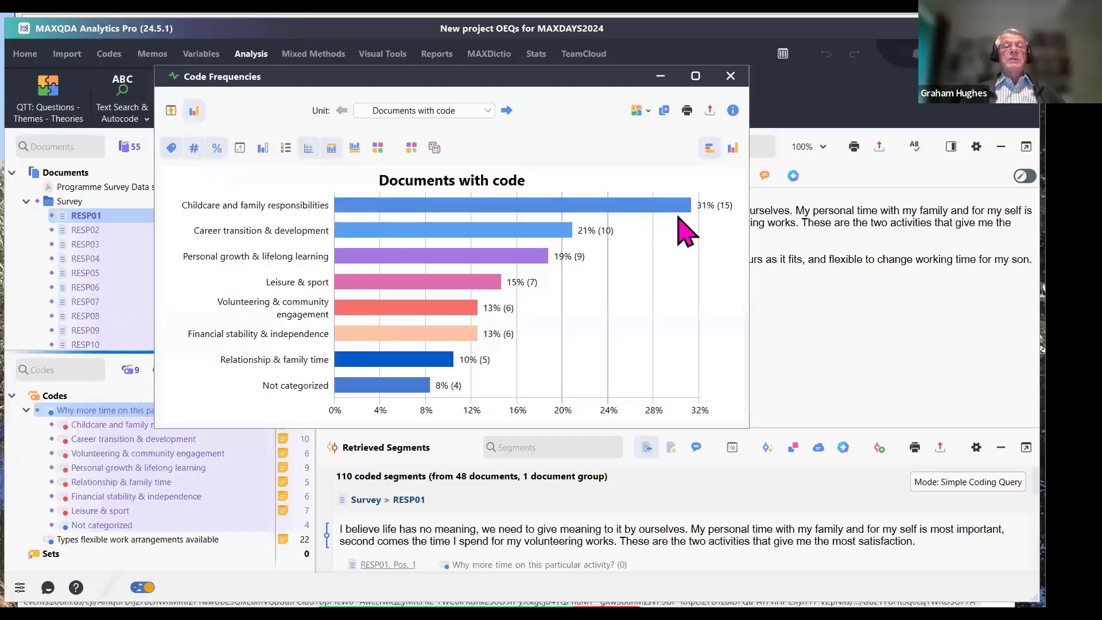
Try the pink shades palette on the chart bars and restore the original multicolour theme
{"action": "left_click", "coordinate": [411, 147]}
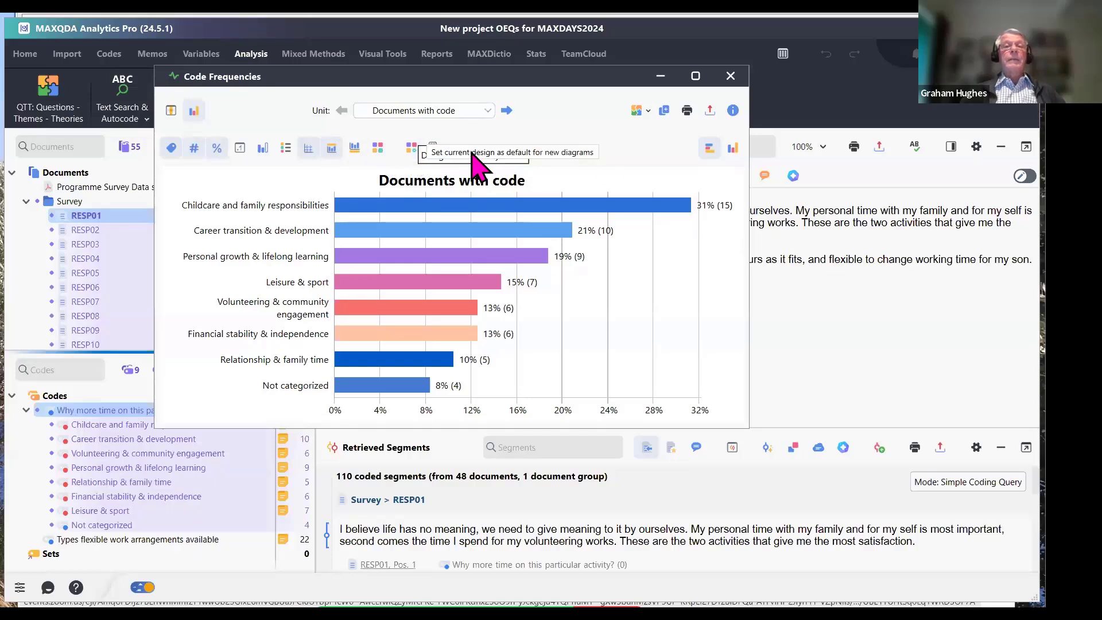
{"action": "left_click", "coordinate": [377, 148]}
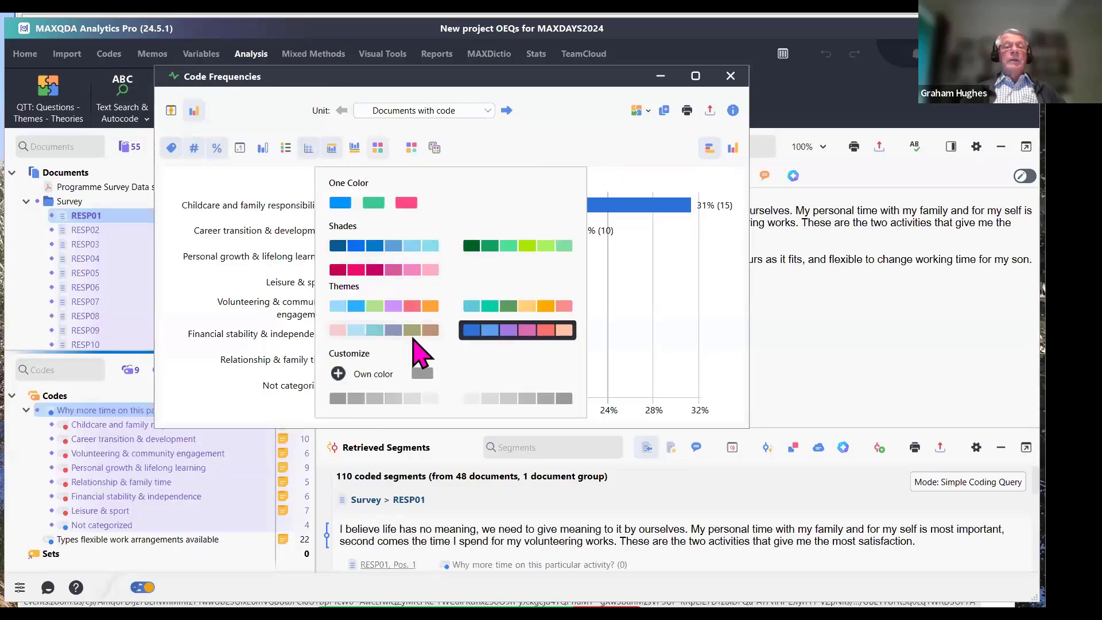
{"action": "left_click", "coordinate": [418, 270]}
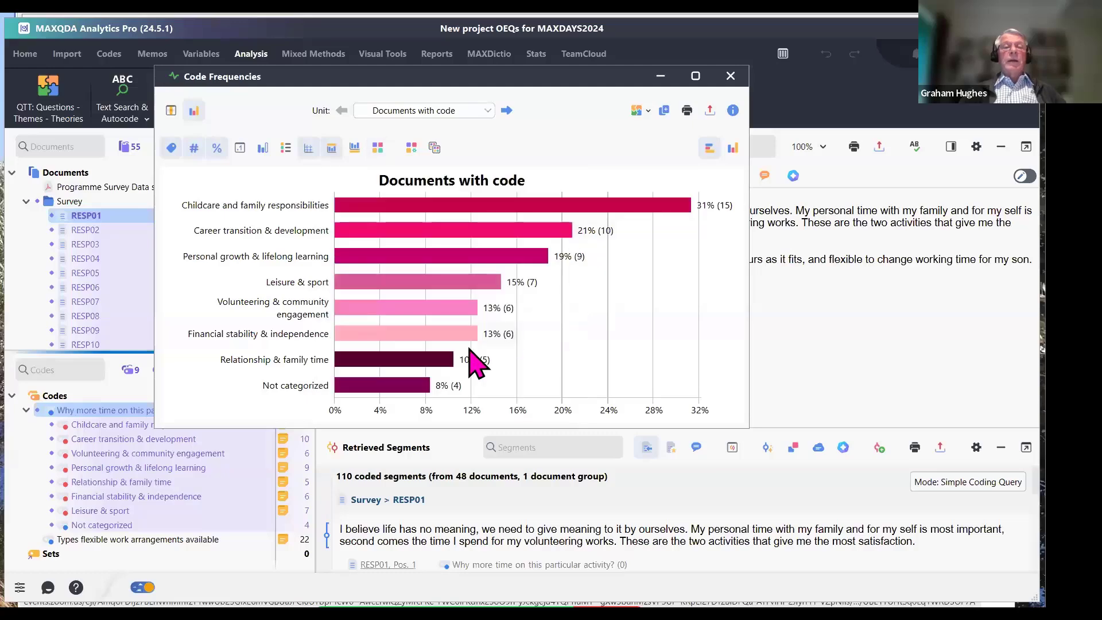
{"action": "left_click", "coordinate": [379, 149]}
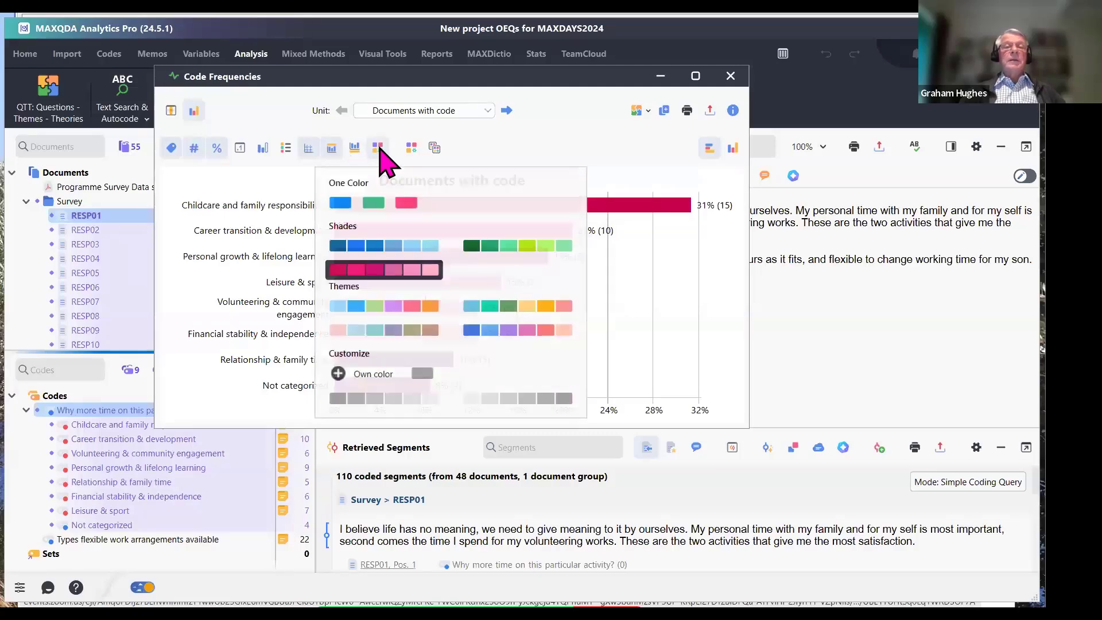
{"action": "left_click", "coordinate": [493, 332]}
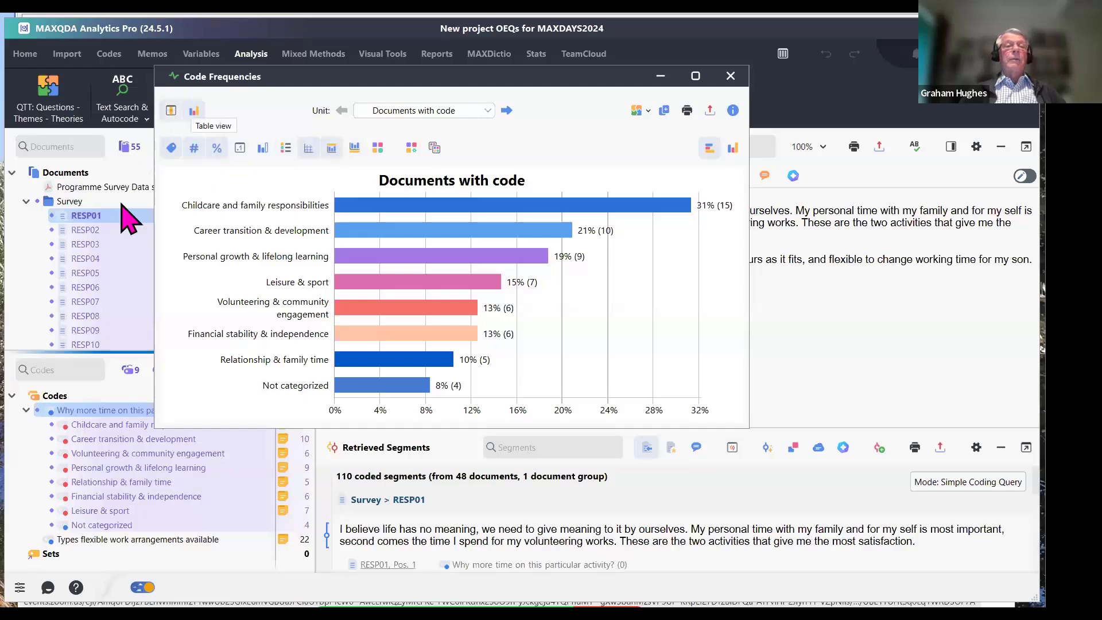
Sort the code frequency table alphabetically by code name to compare the chart order, and re-sort the table by ascending frequency
{"action": "left_click", "coordinate": [218, 140]}
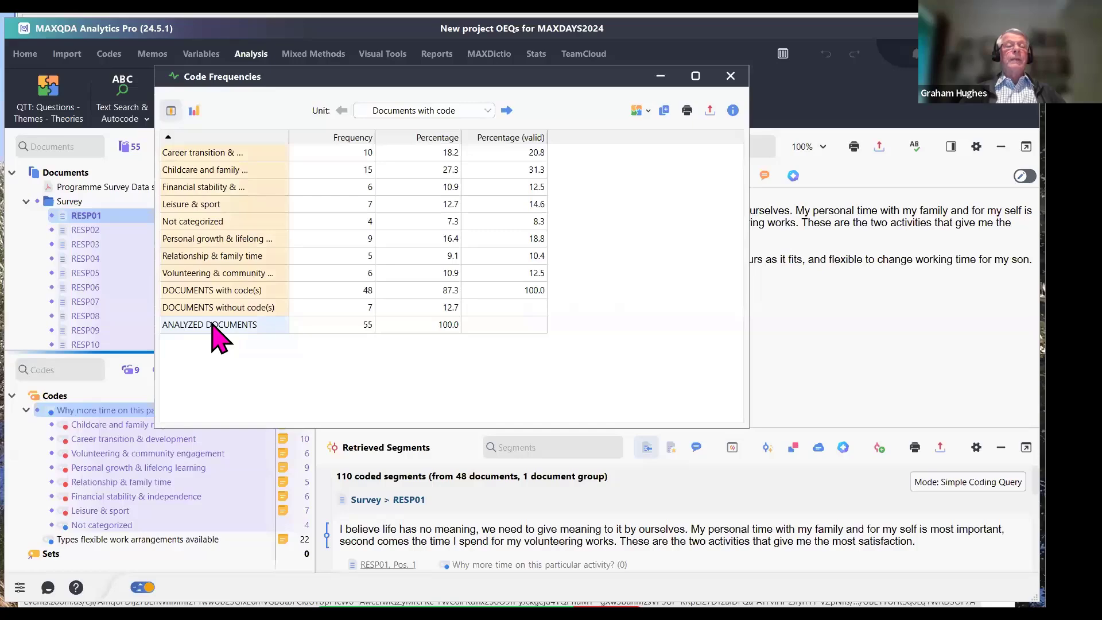
{"action": "left_click", "coordinate": [195, 110]}
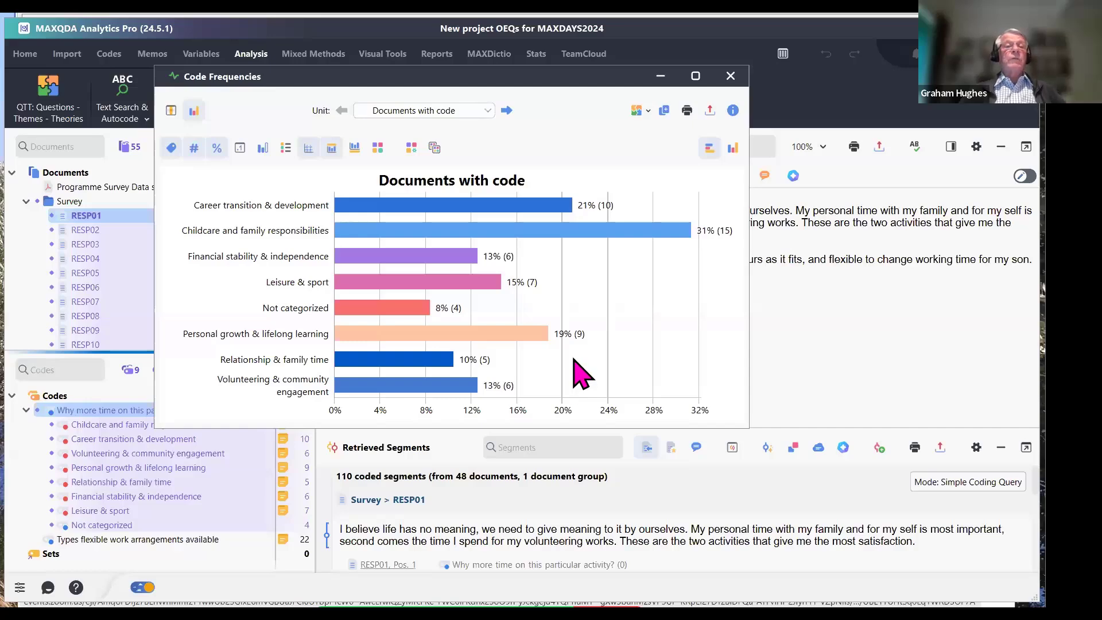
{"action": "left_click", "coordinate": [171, 111]}
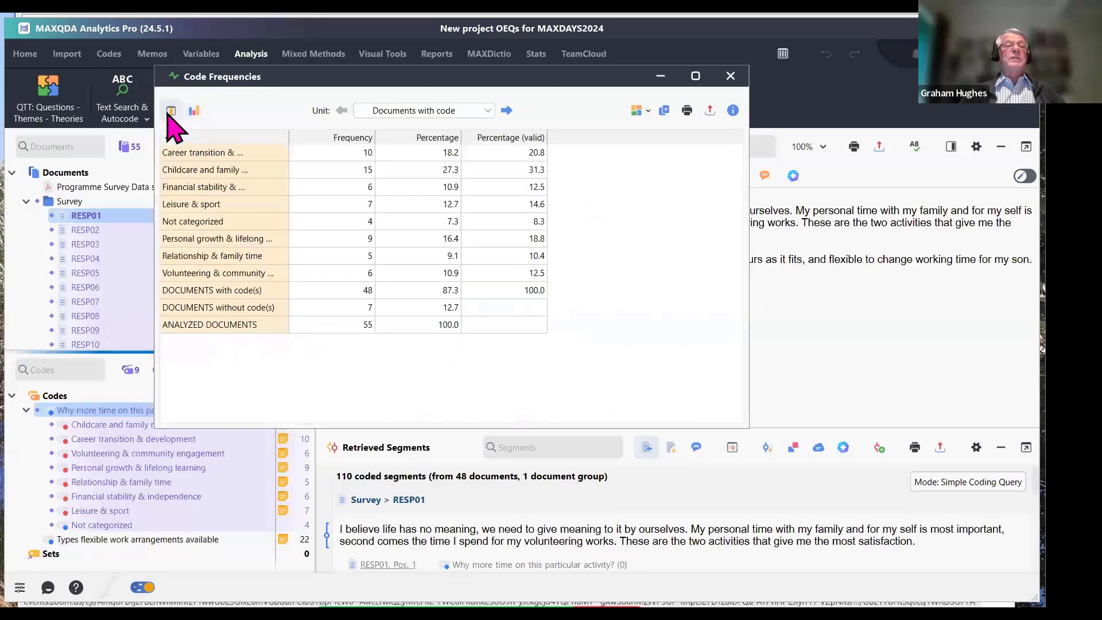
{"action": "left_click", "coordinate": [317, 137]}
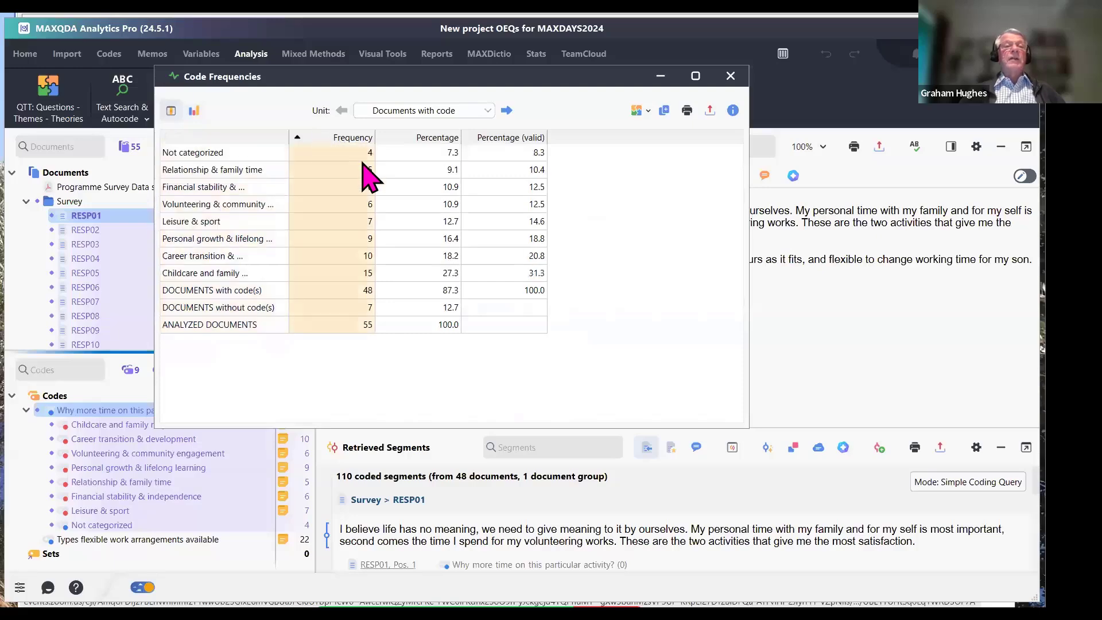
Re-sort the code frequency table by descending frequency, view the reordered bar chart and close the Code Frequencies window
{"action": "left_click", "coordinate": [194, 111]}
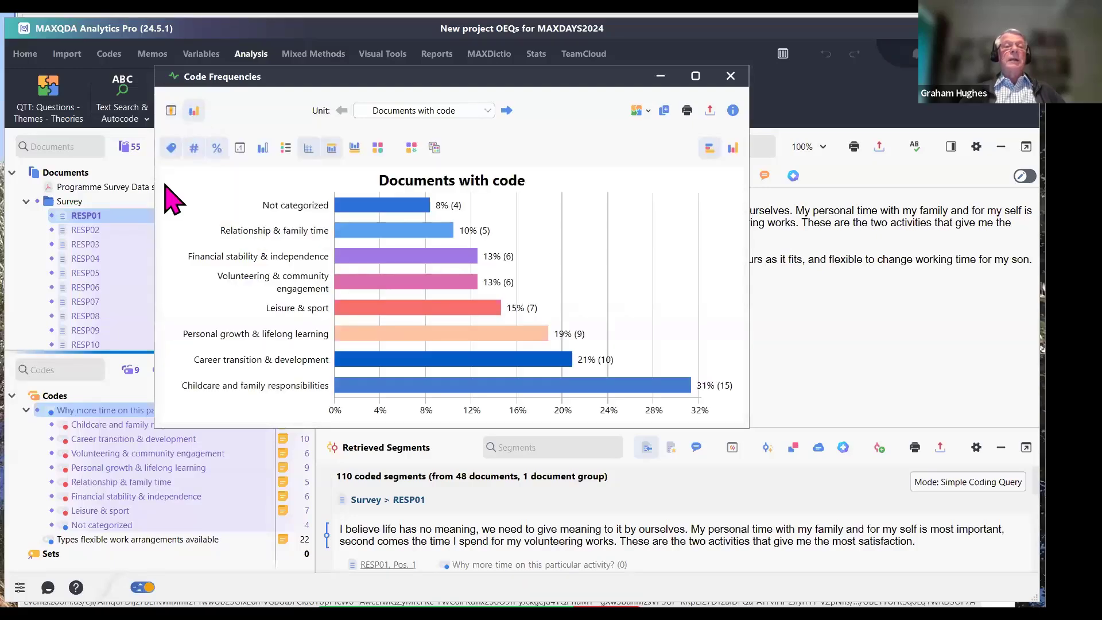
{"action": "left_click", "coordinate": [171, 111]}
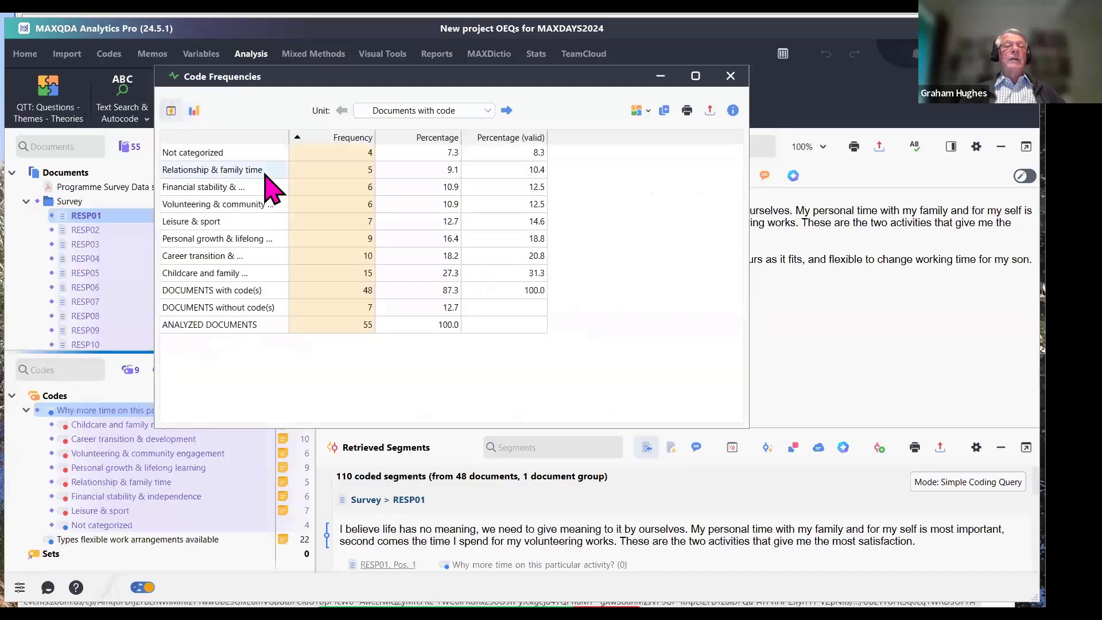
{"action": "left_click", "coordinate": [310, 138]}
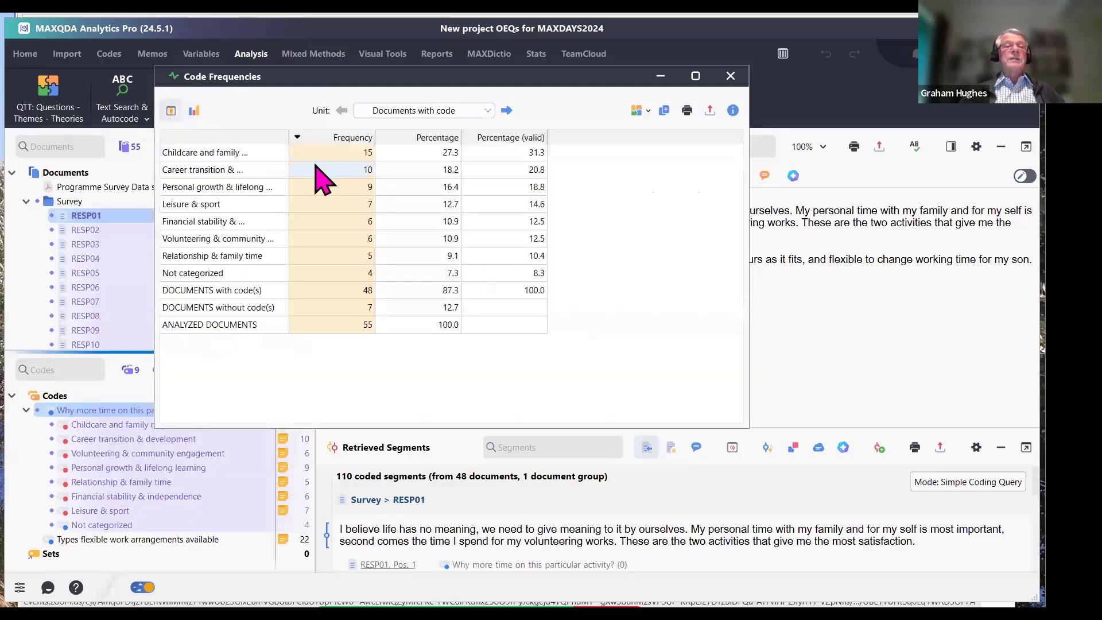
{"action": "left_click", "coordinate": [194, 111]}
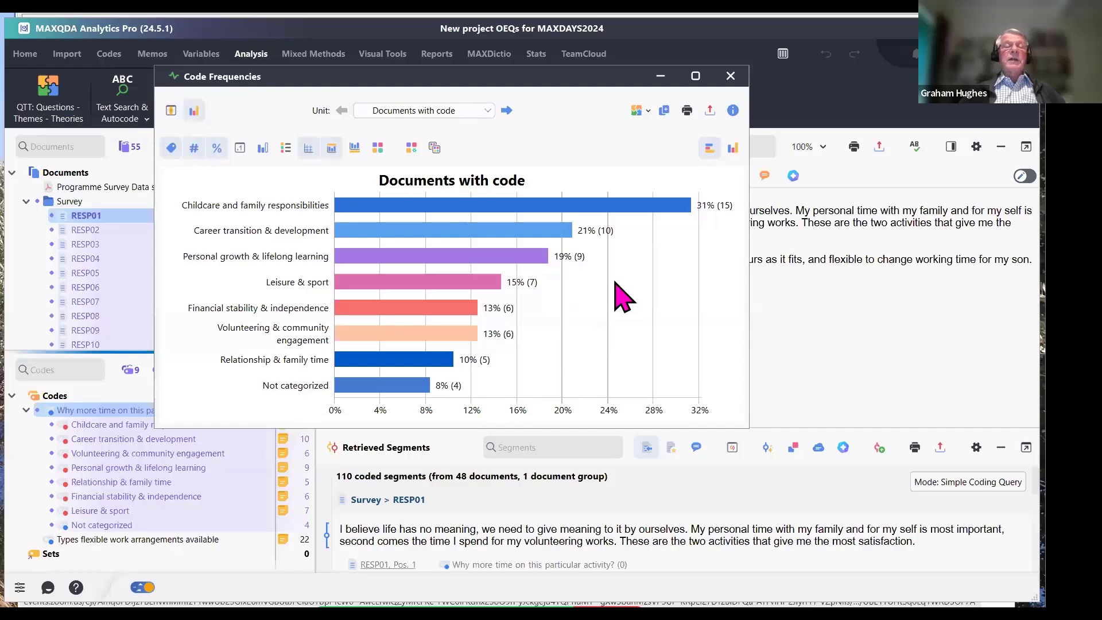
{"action": "left_click", "coordinate": [731, 76]}
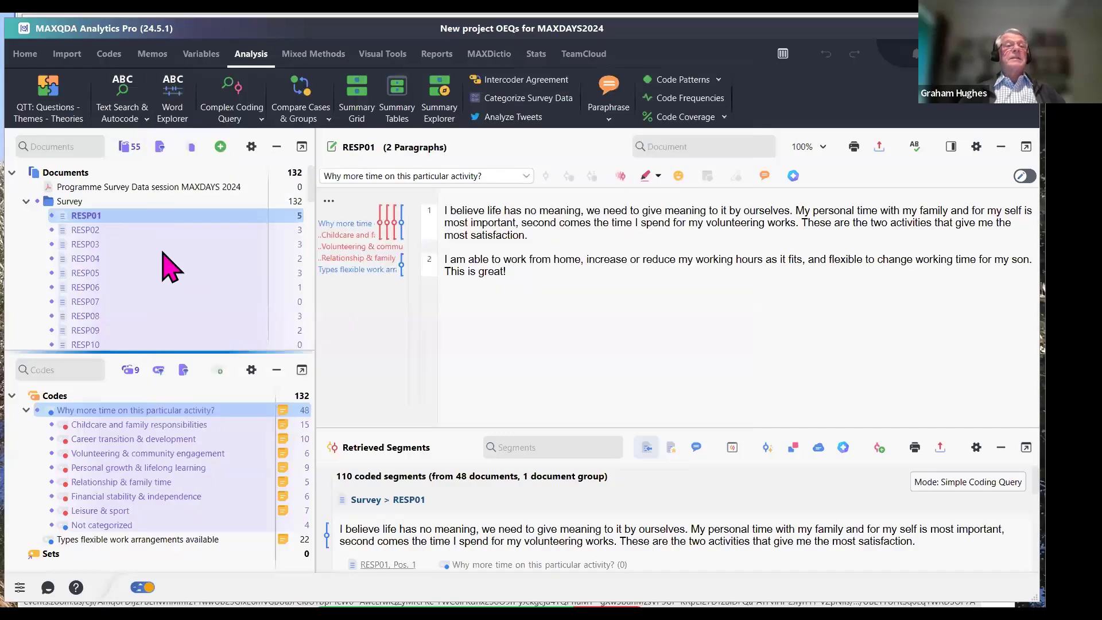
Open Document Variable Statistics for the activated documents and enlarge its dialog so that more variables are listed
{"action": "left_click", "coordinate": [200, 55]}
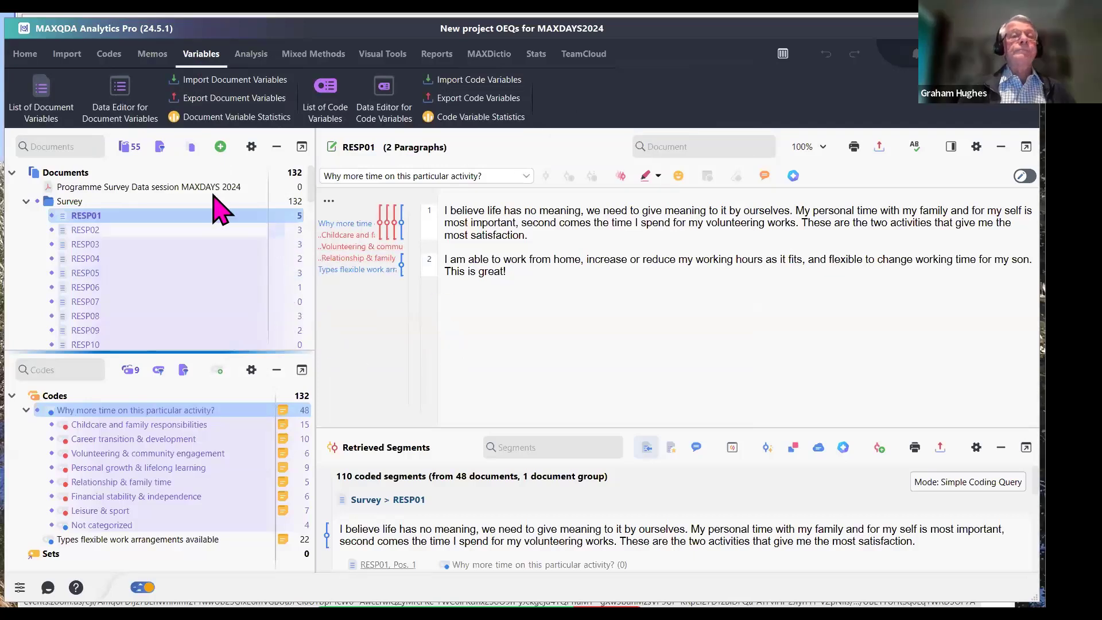
{"action": "left_click", "coordinate": [206, 118]}
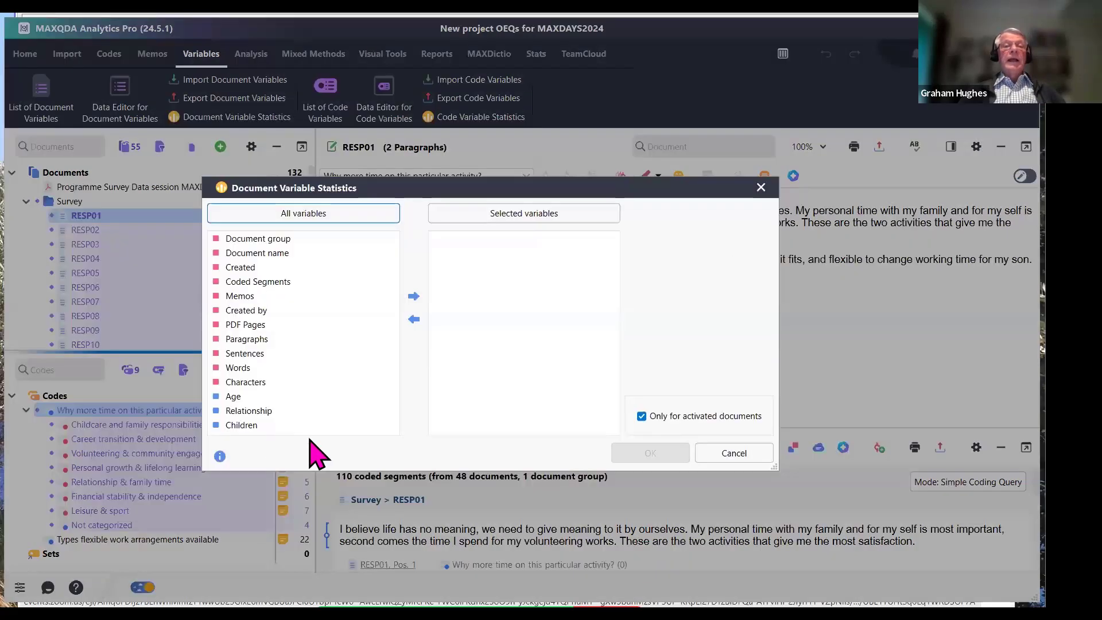
{"action": "left_click_drag", "start_coordinate": [475, 181], "coordinate": [439, 76]}
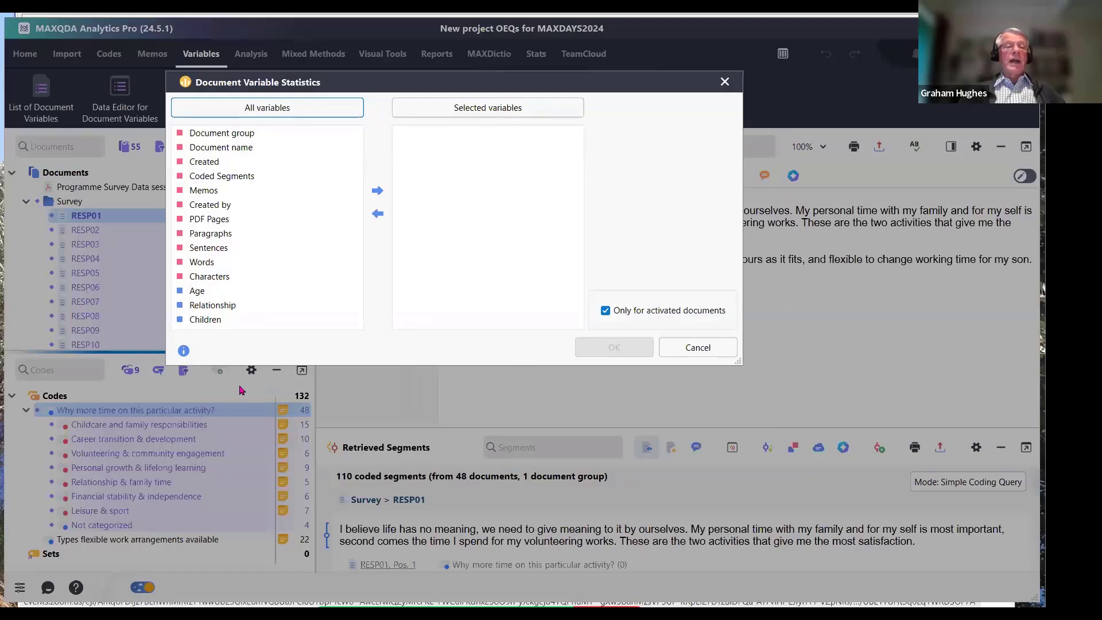
{"action": "left_click_drag", "start_coordinate": [239, 365], "coordinate": [235, 507]}
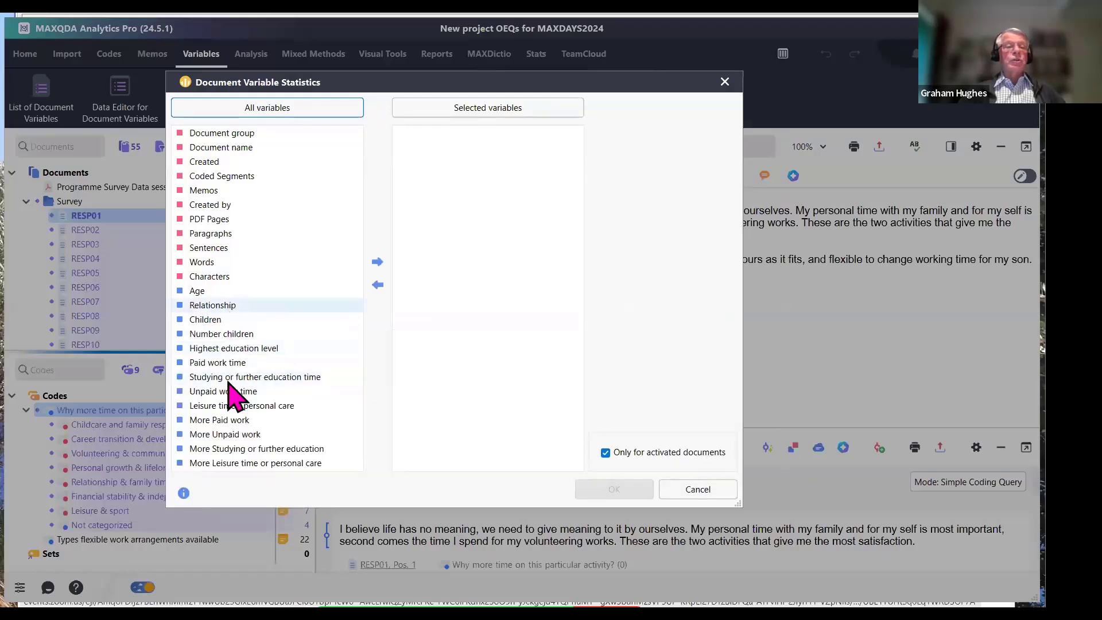
Add Age, Number children and Highest education level to the selected variables
{"action": "left_click", "coordinate": [204, 291]}
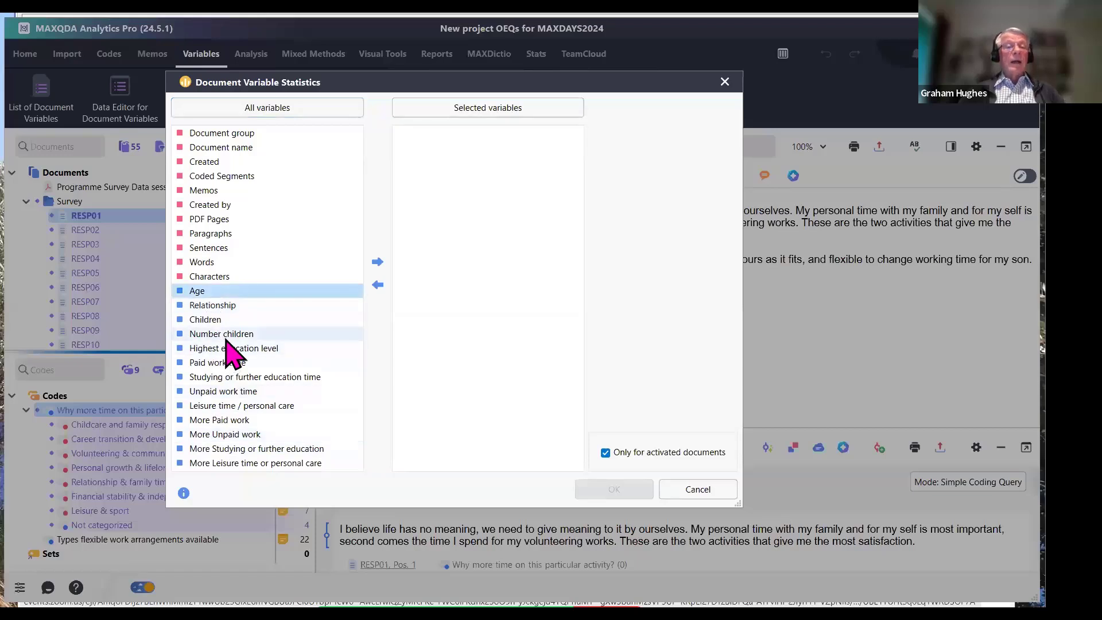
{"action": "left_click", "coordinate": [222, 319], "text": "ctrl"}
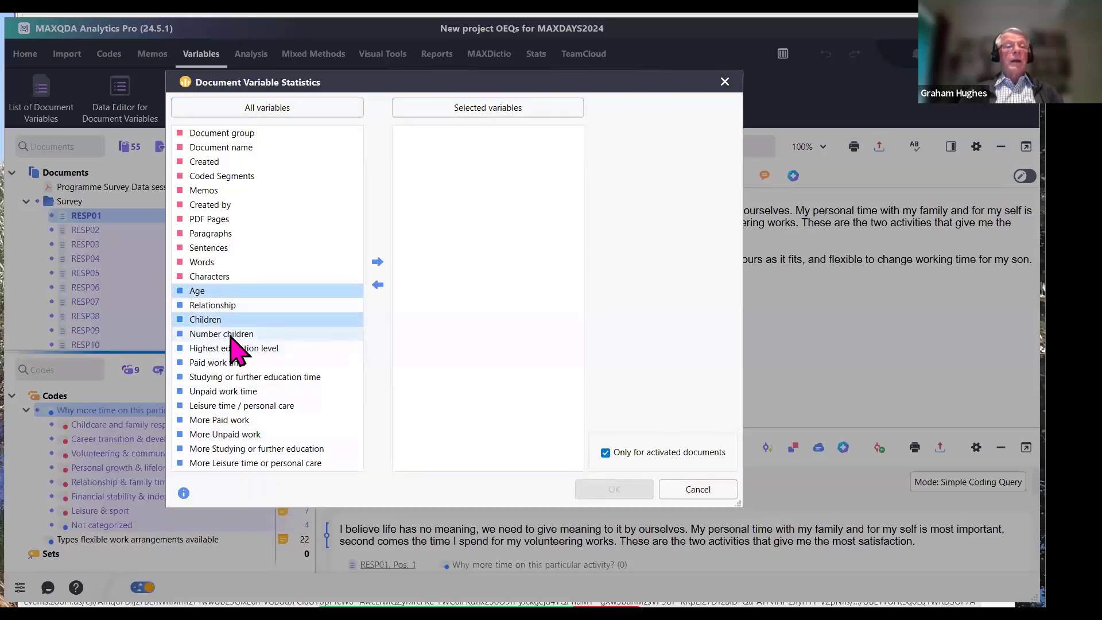
{"action": "left_click", "coordinate": [212, 321]}
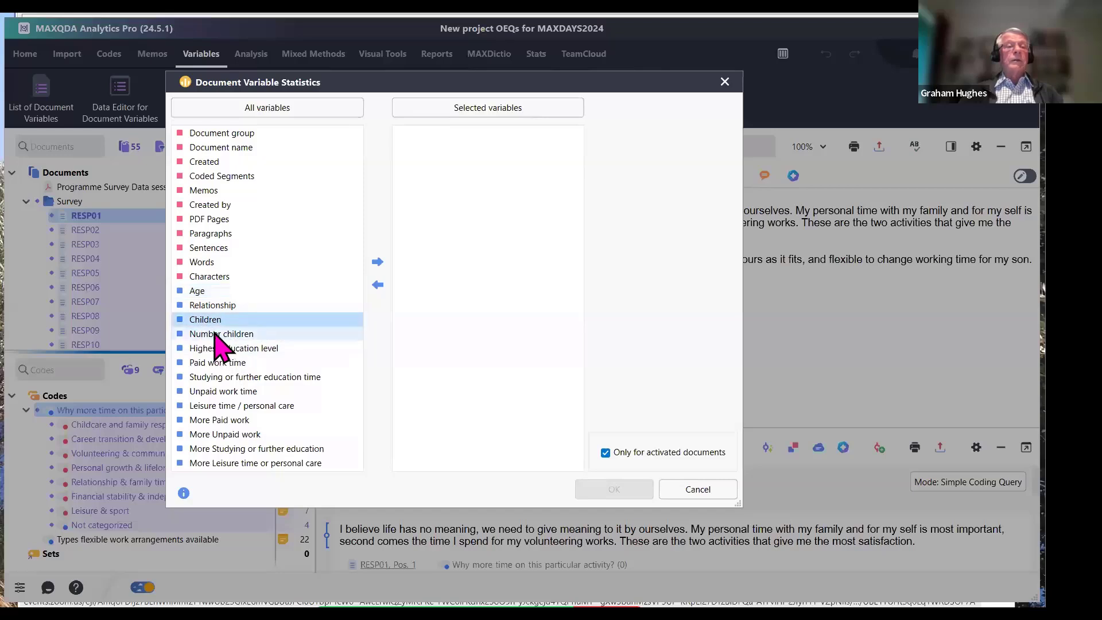
{"action": "left_click", "coordinate": [191, 291]}
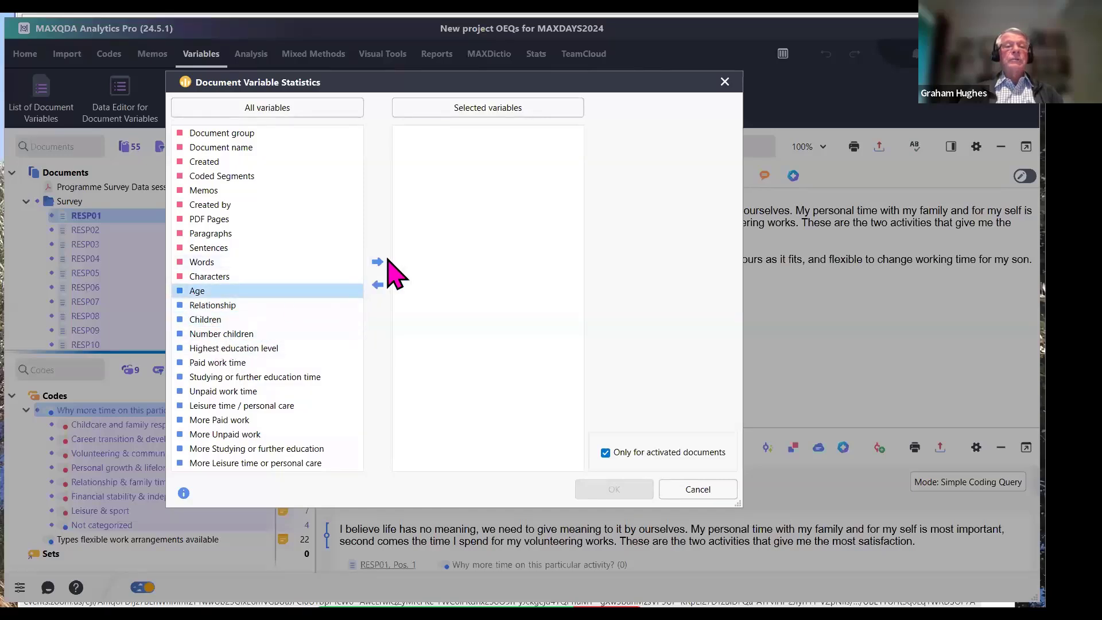
{"action": "left_click", "coordinate": [377, 262]}
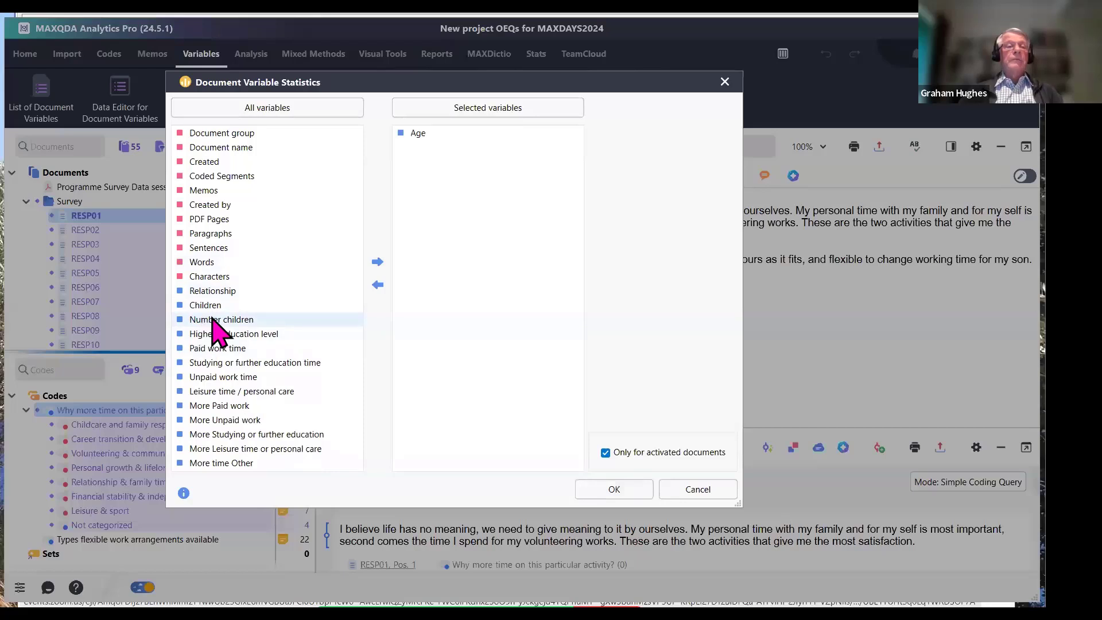
{"action": "left_click", "coordinate": [232, 319]}
{"action": "left_click", "coordinate": [374, 261]}
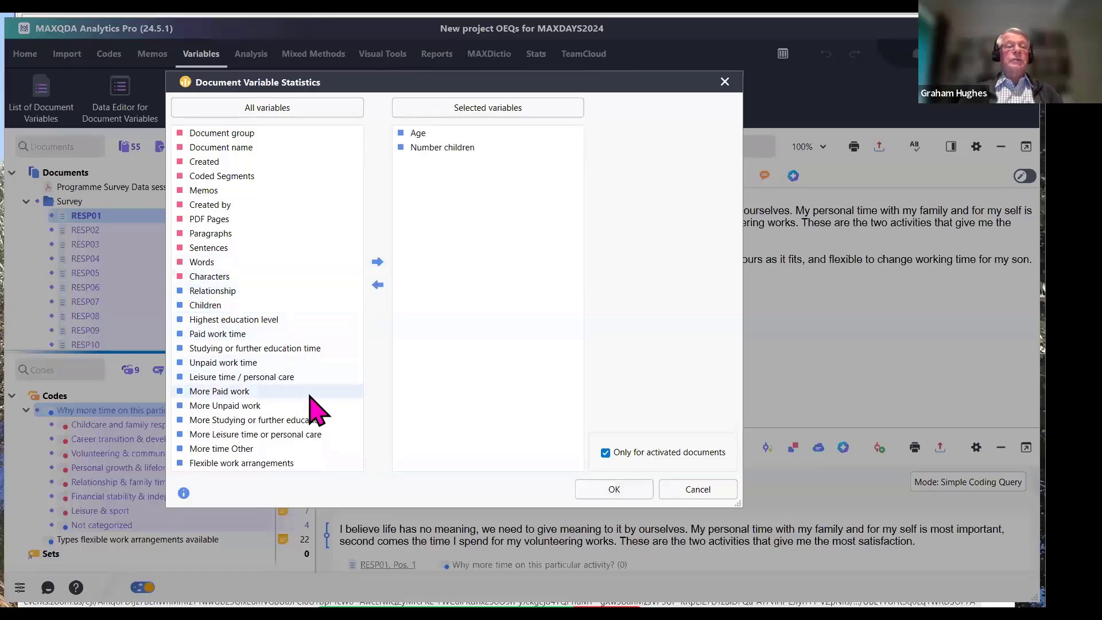
{"action": "left_click", "coordinate": [218, 320]}
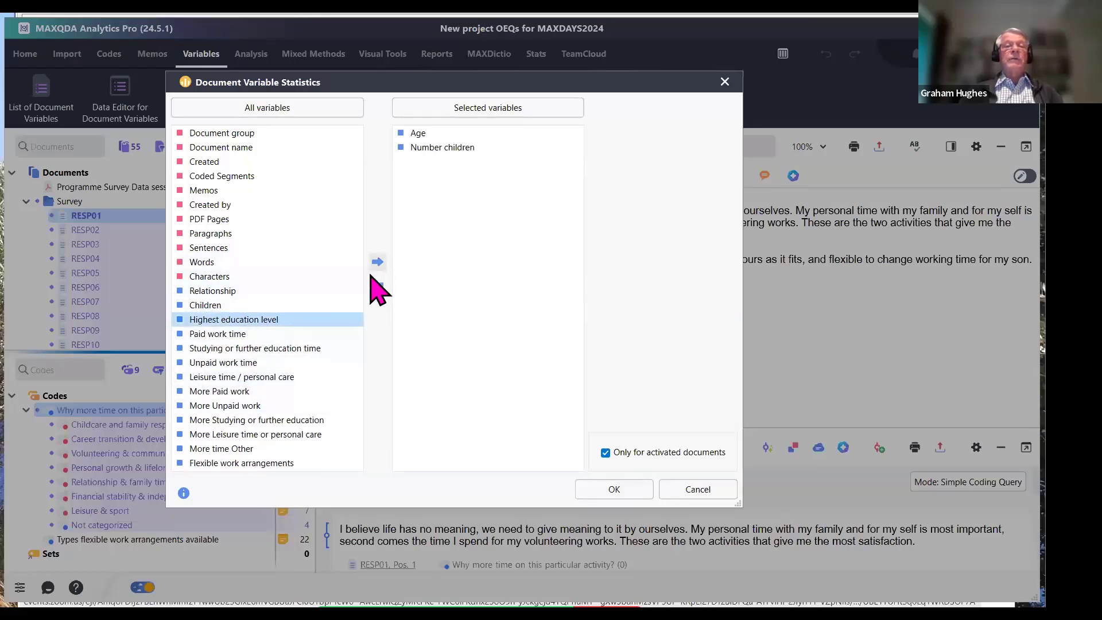
{"action": "left_click", "coordinate": [377, 262]}
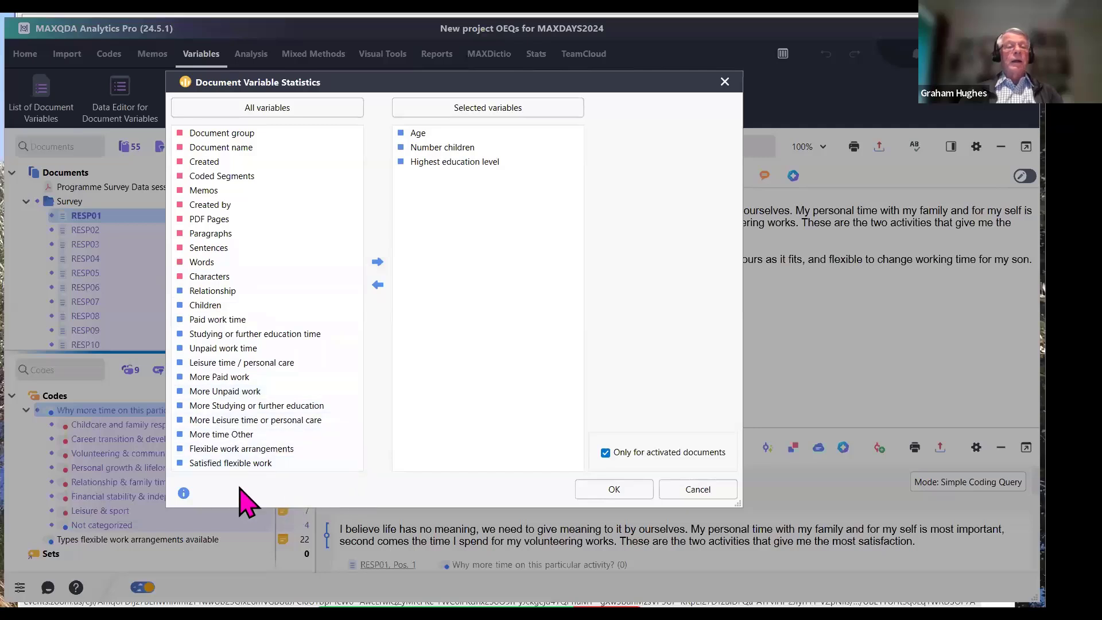
Add More Paid work and More Leisure time or personal care to the selected variables and generate the statistics
{"action": "left_click", "coordinate": [218, 377]}
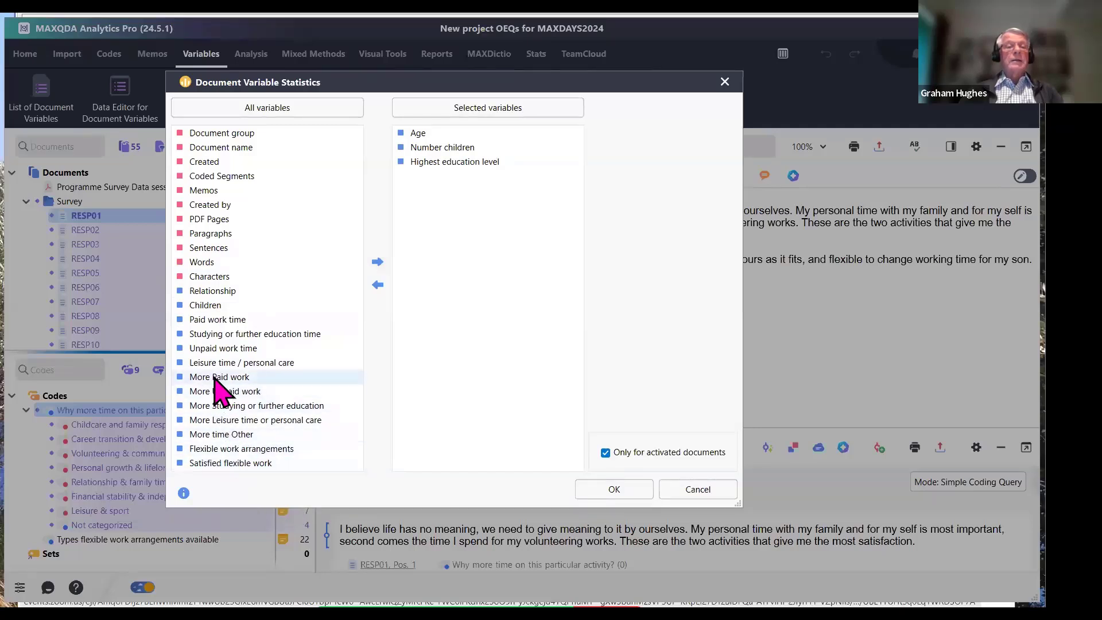
{"action": "left_click", "coordinate": [377, 262]}
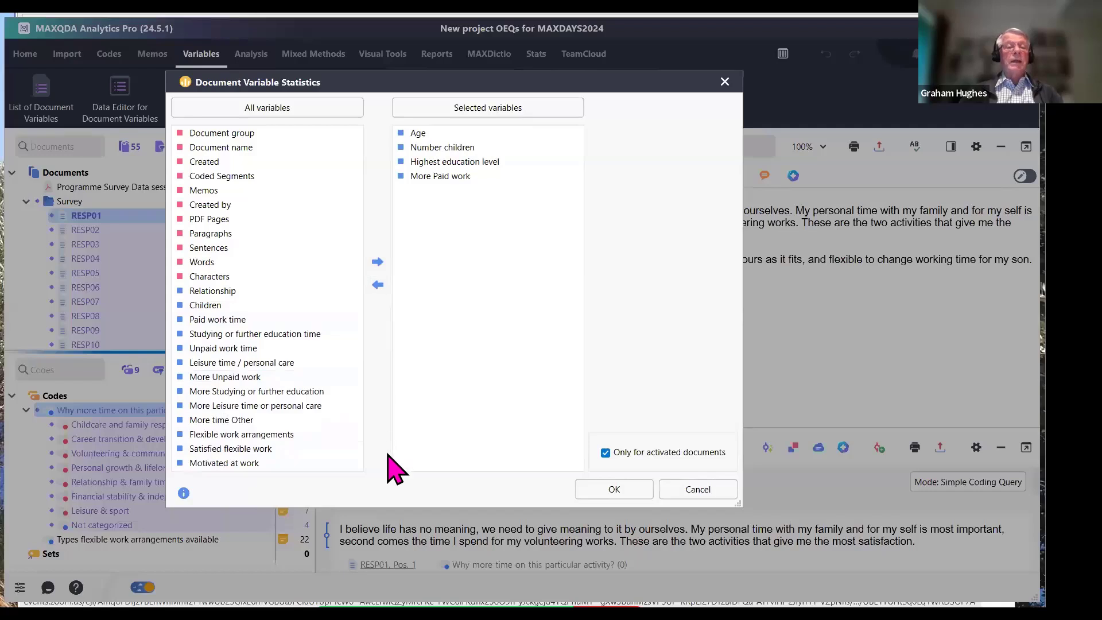
{"action": "left_click", "coordinate": [211, 407]}
{"action": "left_click", "coordinate": [378, 263]}
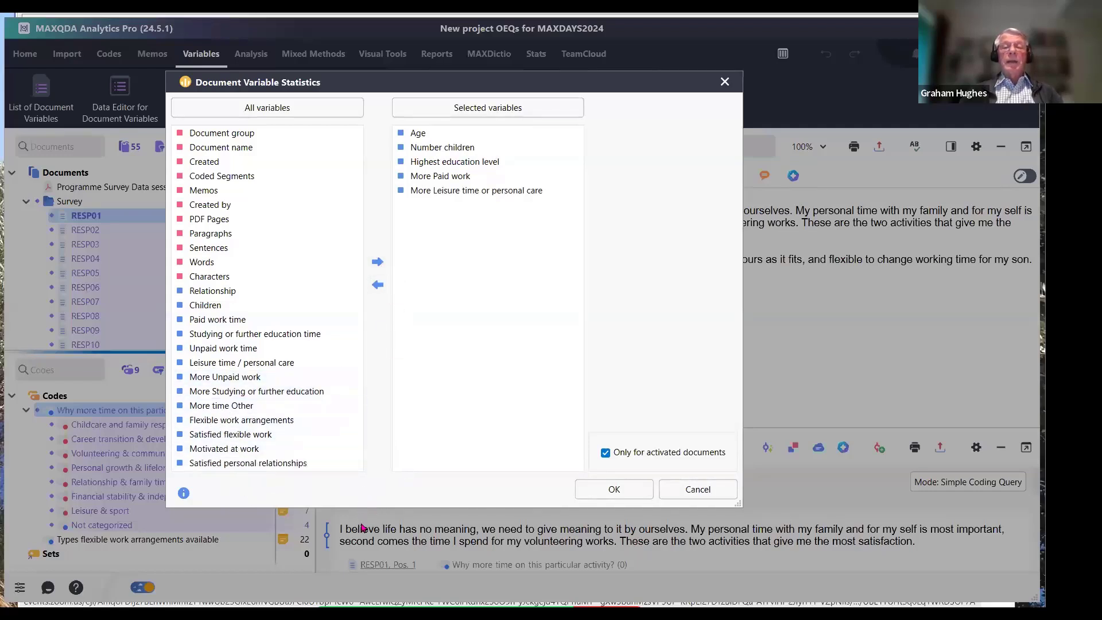
{"action": "left_click", "coordinate": [614, 489]}
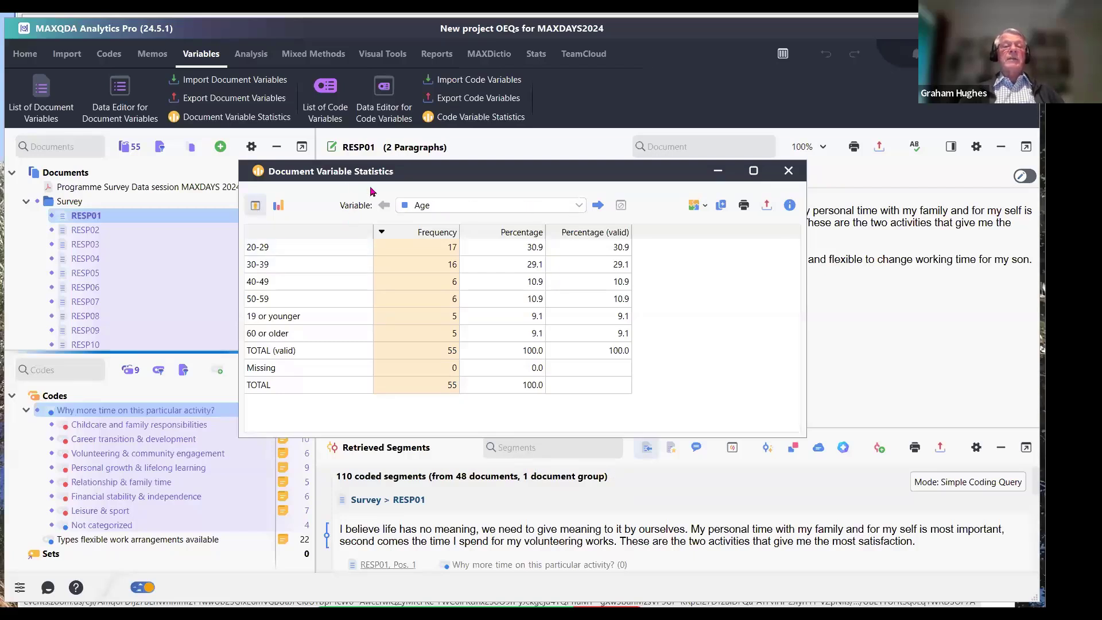
Show the Number children table sorted by value in ascending order, and the Highest education level table sorted by descending frequency
{"action": "left_click", "coordinate": [599, 206]}
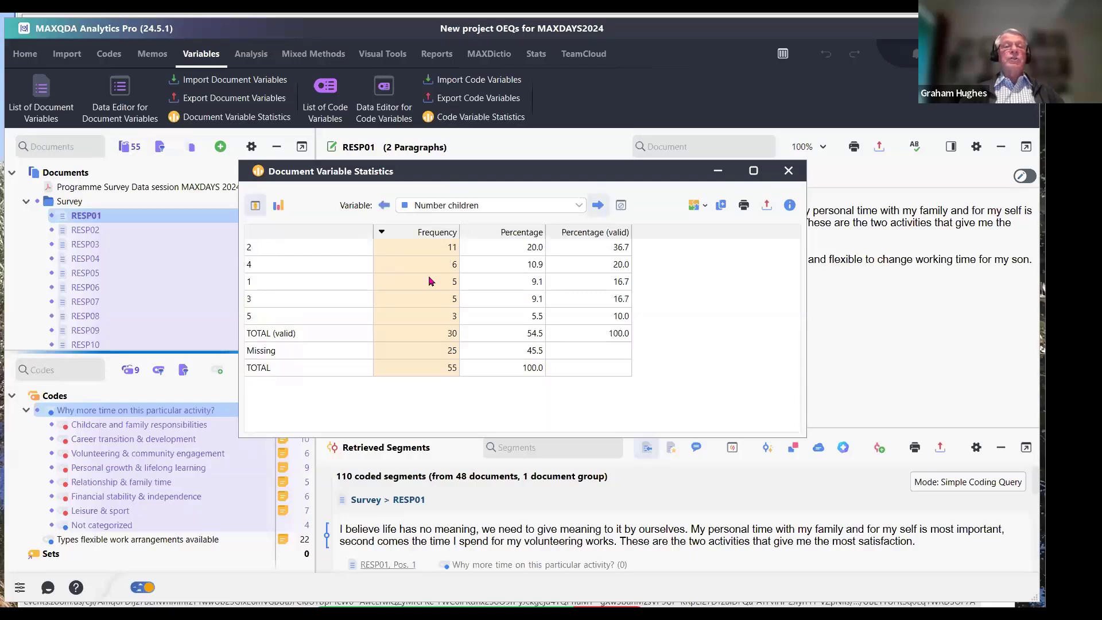
{"action": "left_click", "coordinate": [291, 232]}
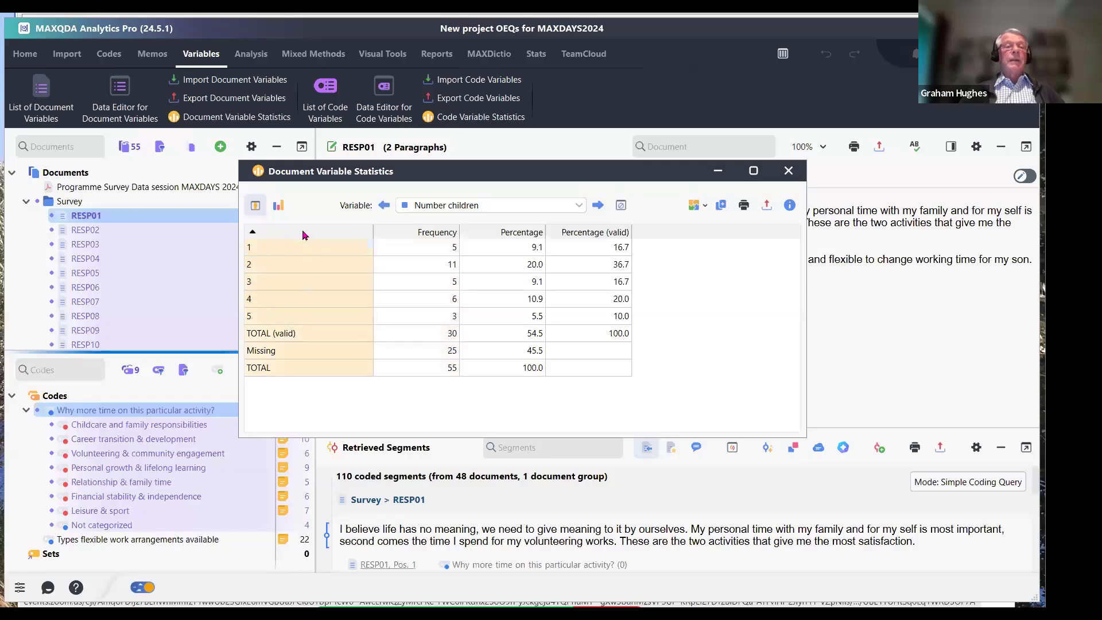
{"action": "left_click", "coordinate": [597, 205]}
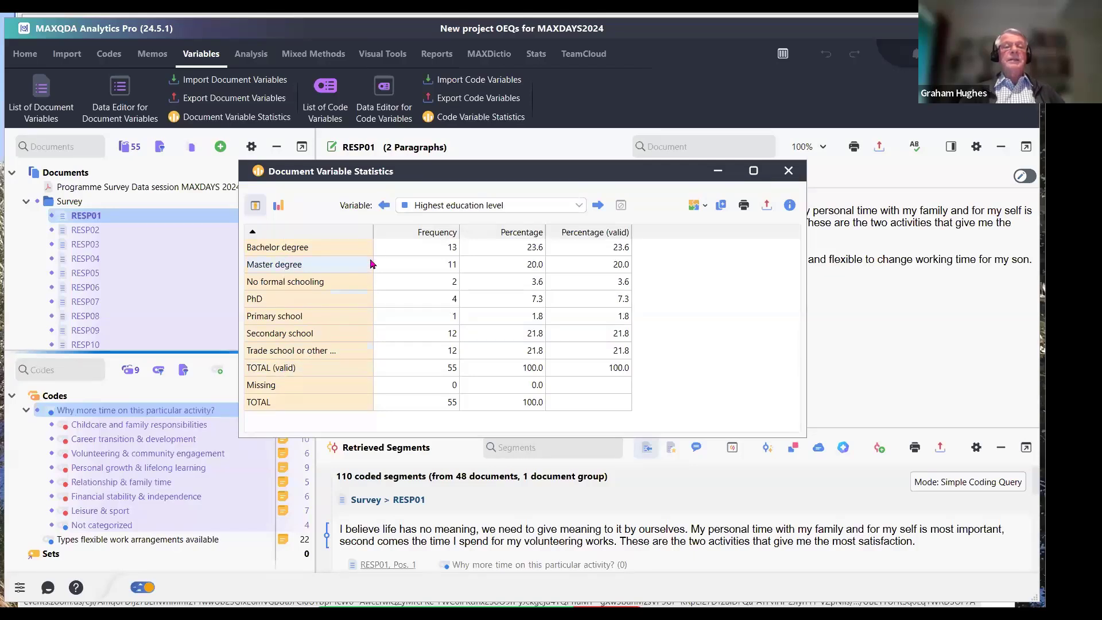
{"action": "left_click", "coordinate": [384, 232]}
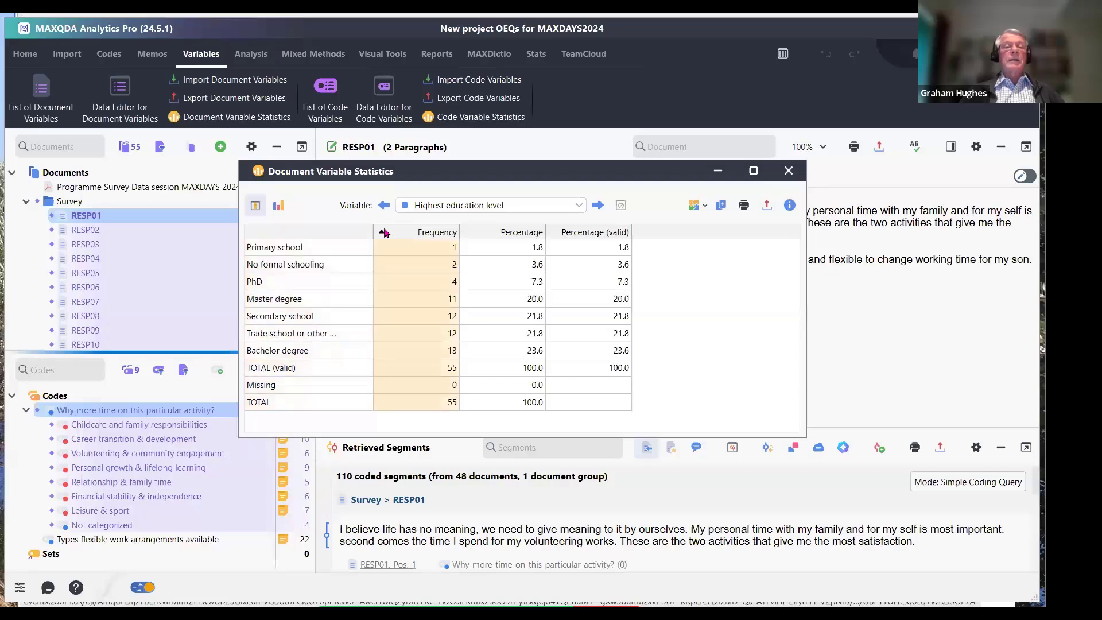
{"action": "left_click", "coordinate": [384, 232]}
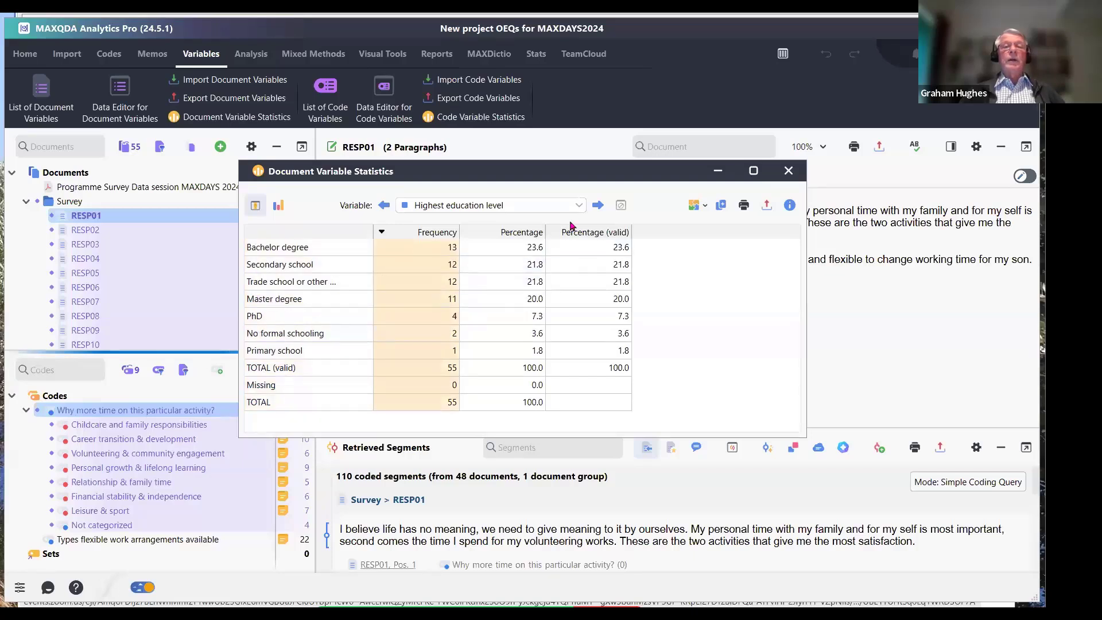
View the More Paid work statistics as a table and chart, and go back through the Highest education level and Number children charts
{"action": "left_click", "coordinate": [597, 206]}
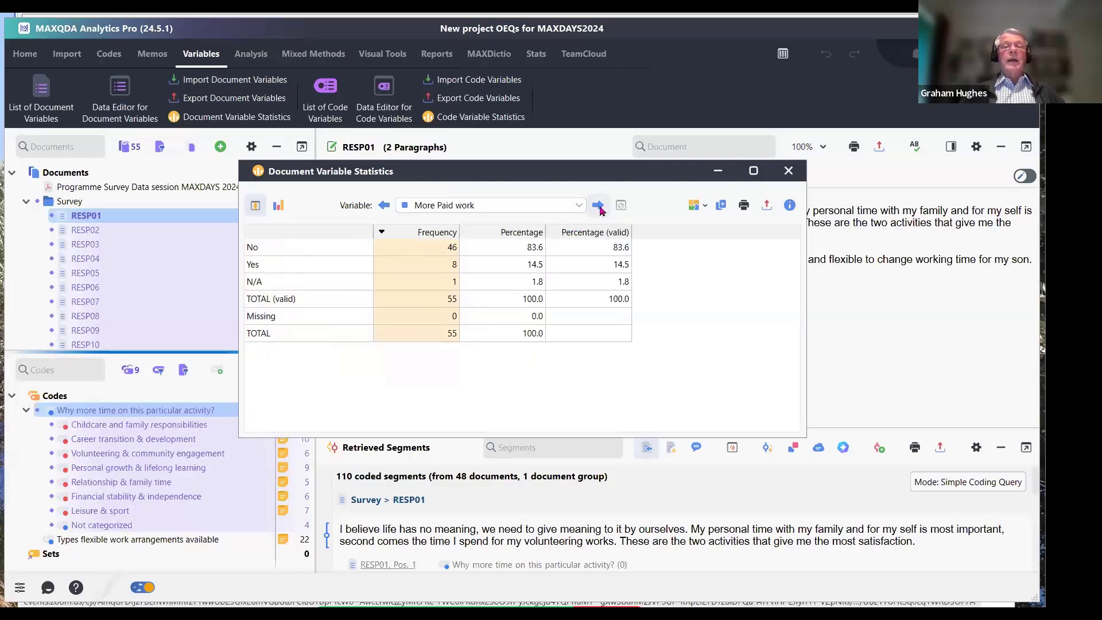
{"action": "left_click", "coordinate": [278, 205]}
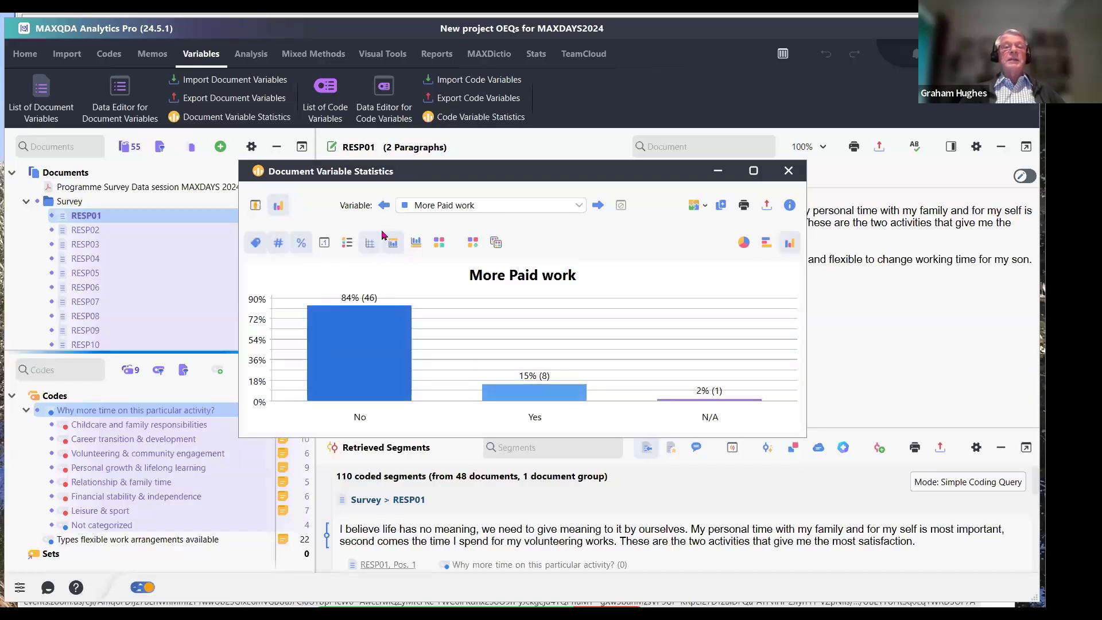
{"action": "left_click", "coordinate": [383, 207]}
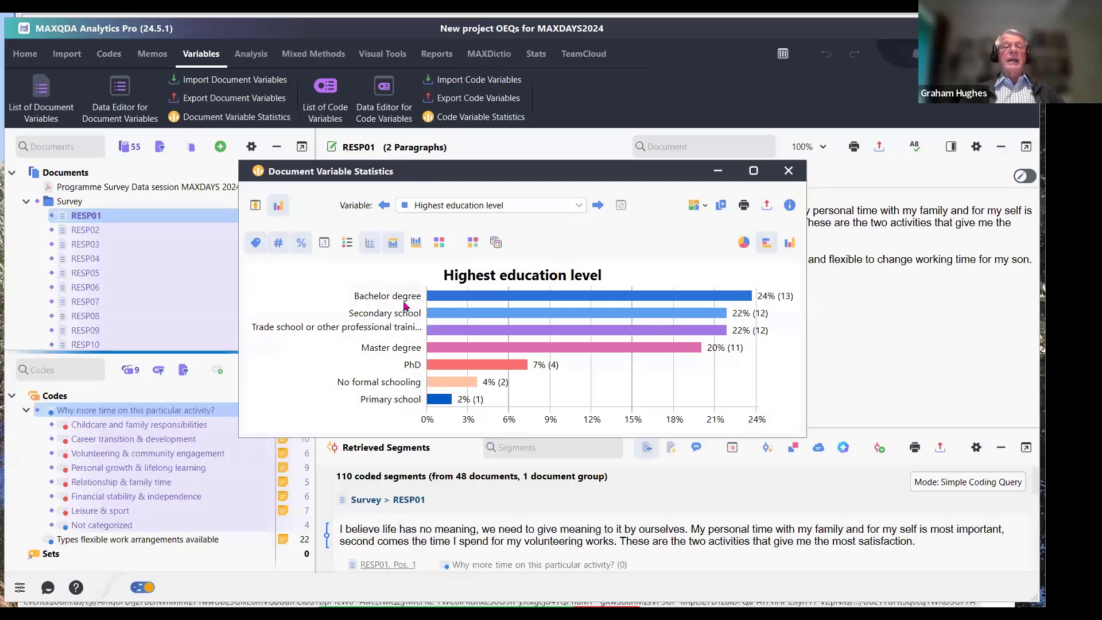
{"action": "left_click", "coordinate": [384, 205]}
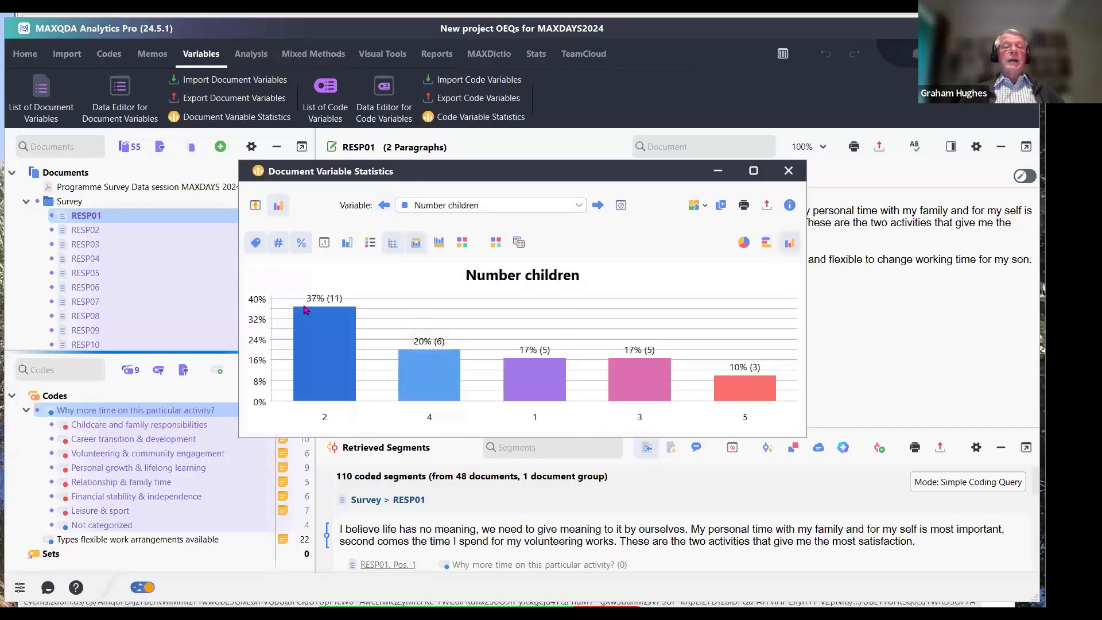
Reorder the Number children chart by ascending number of children, and view the Age chart before closing the statistics
{"action": "left_click", "coordinate": [255, 205]}
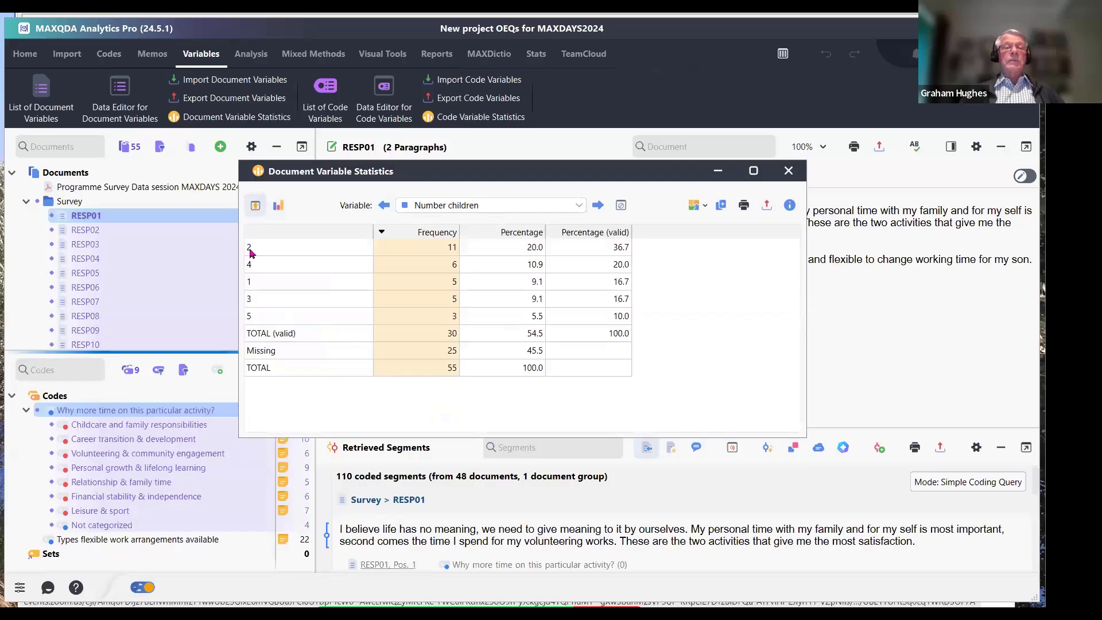
{"action": "left_click", "coordinate": [294, 233]}
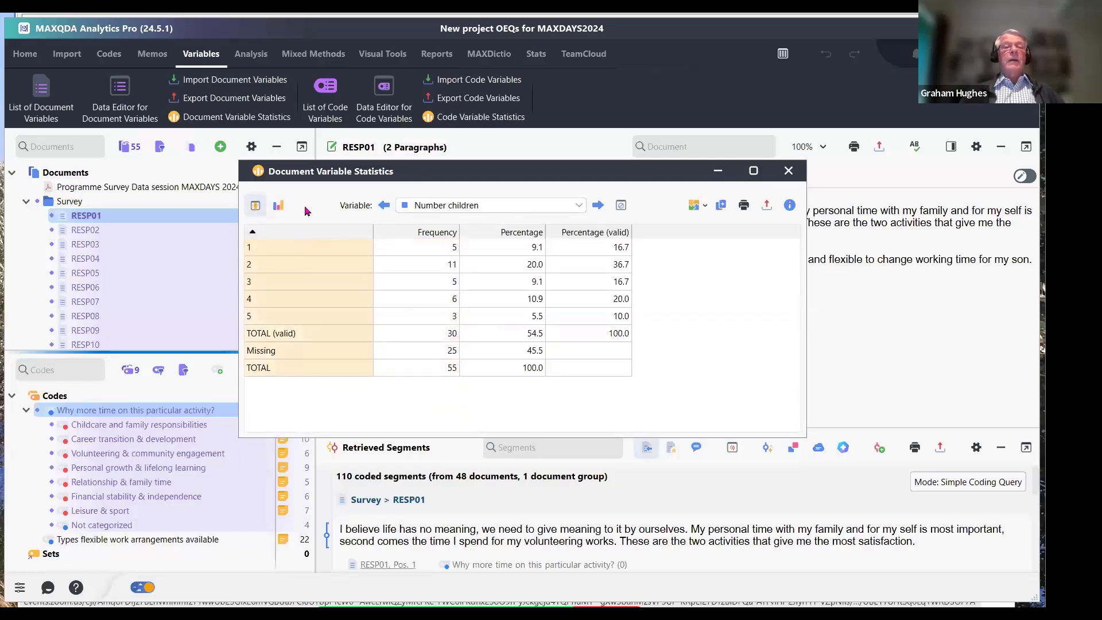
{"action": "left_click", "coordinate": [277, 206]}
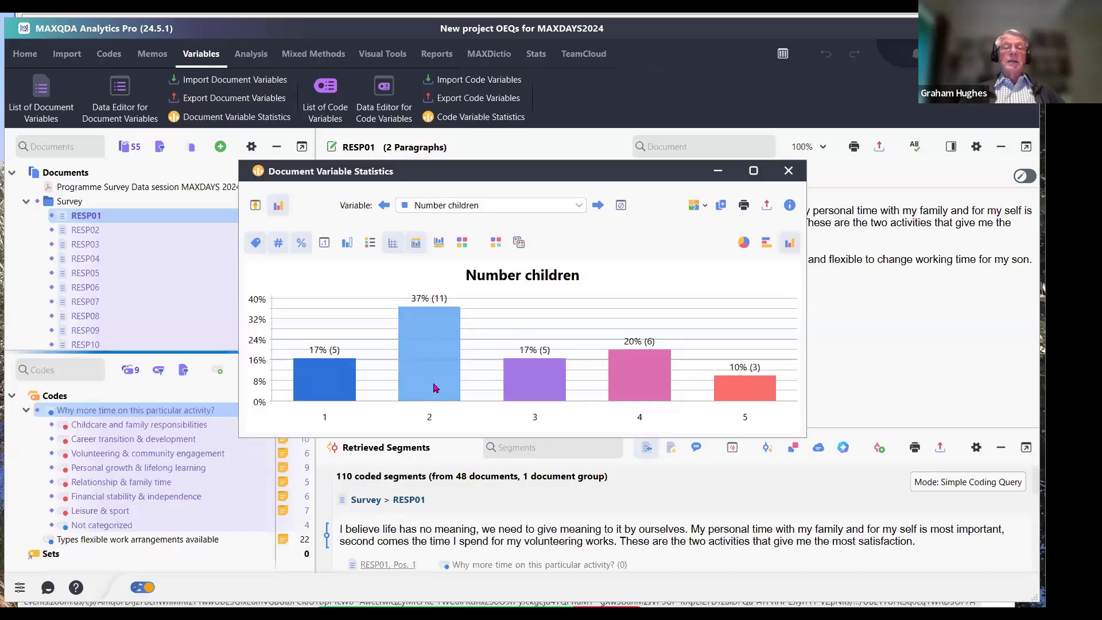
{"action": "left_click", "coordinate": [384, 205]}
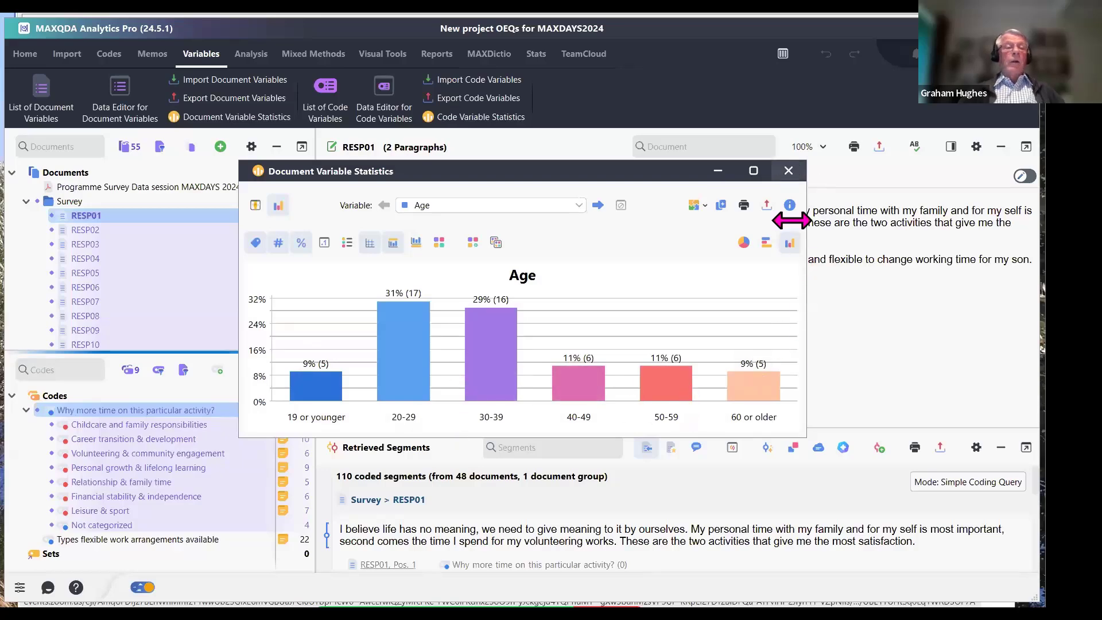
{"action": "left_click", "coordinate": [789, 171]}
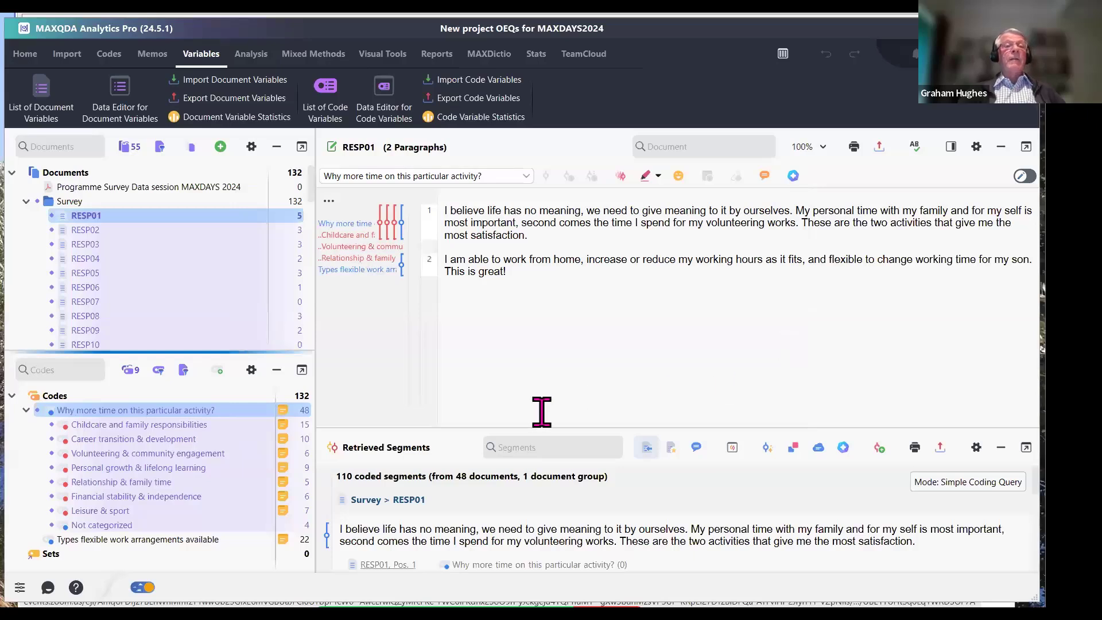
Set up a Crosstab by clearing the existing column conditions and inserting all values of the Age variable as columns
{"action": "left_click", "coordinate": [304, 54]}
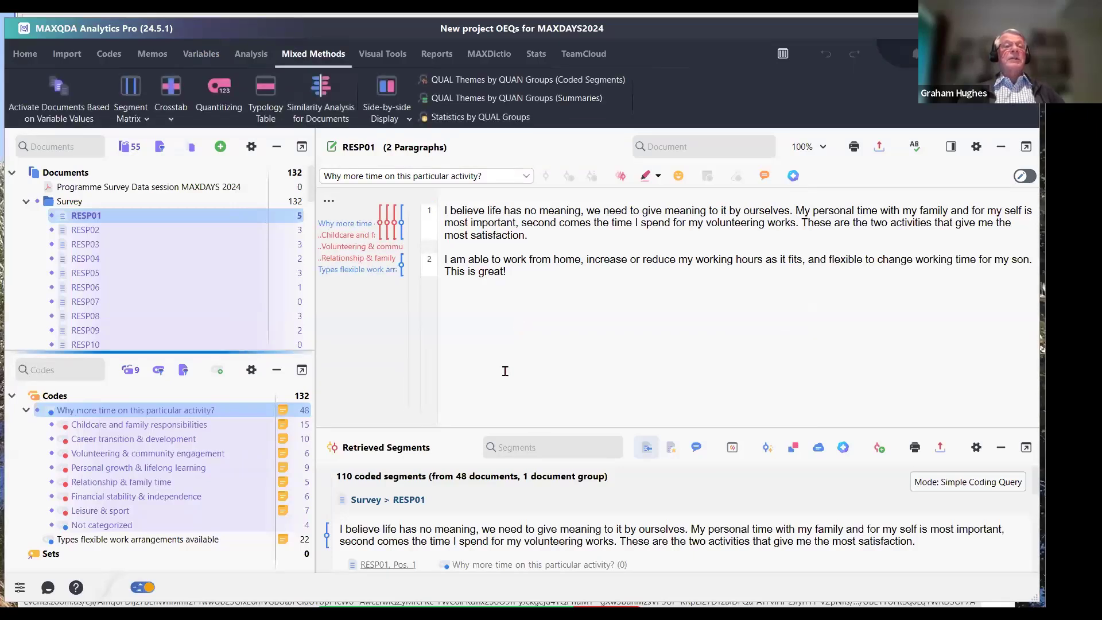
{"action": "left_click", "coordinate": [170, 117]}
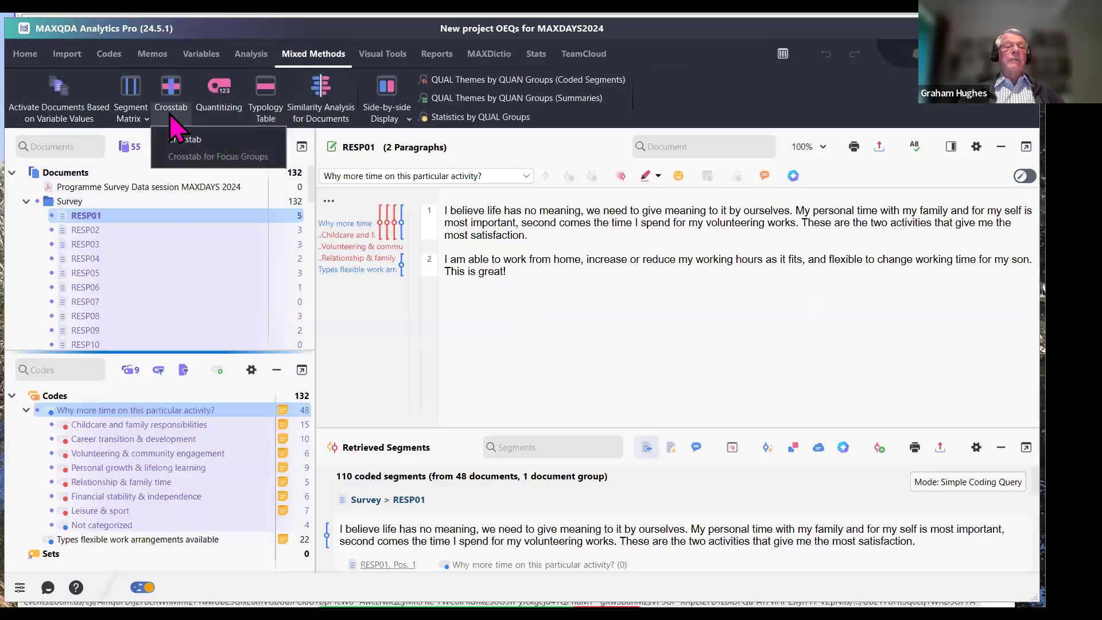
{"action": "left_click", "coordinate": [191, 140]}
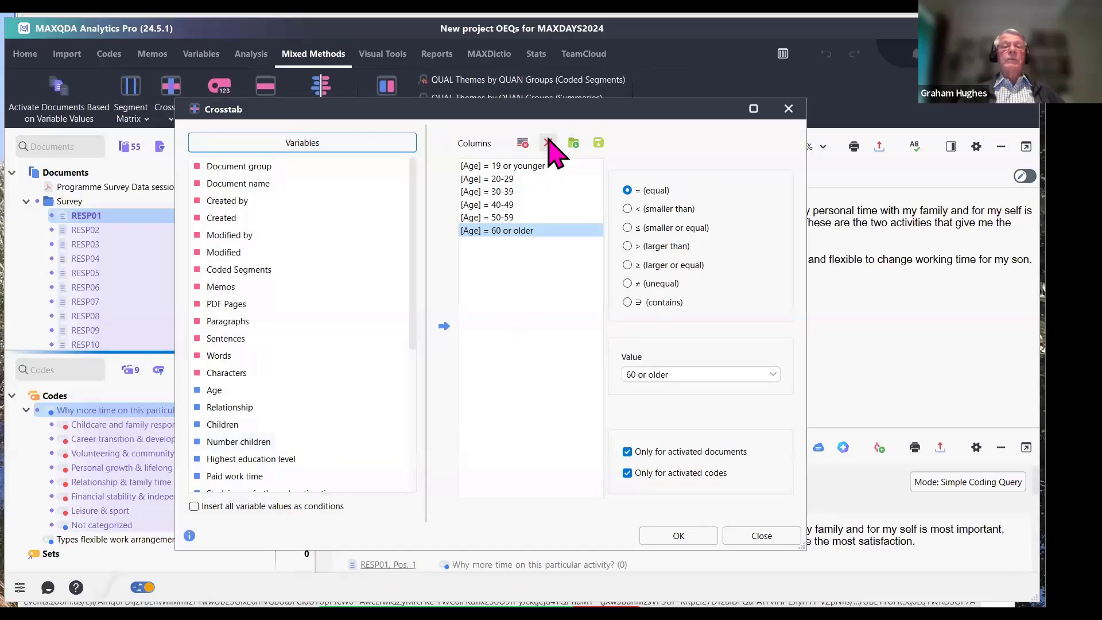
{"action": "left_click", "coordinate": [548, 143]}
{"action": "left_click", "coordinate": [472, 402]}
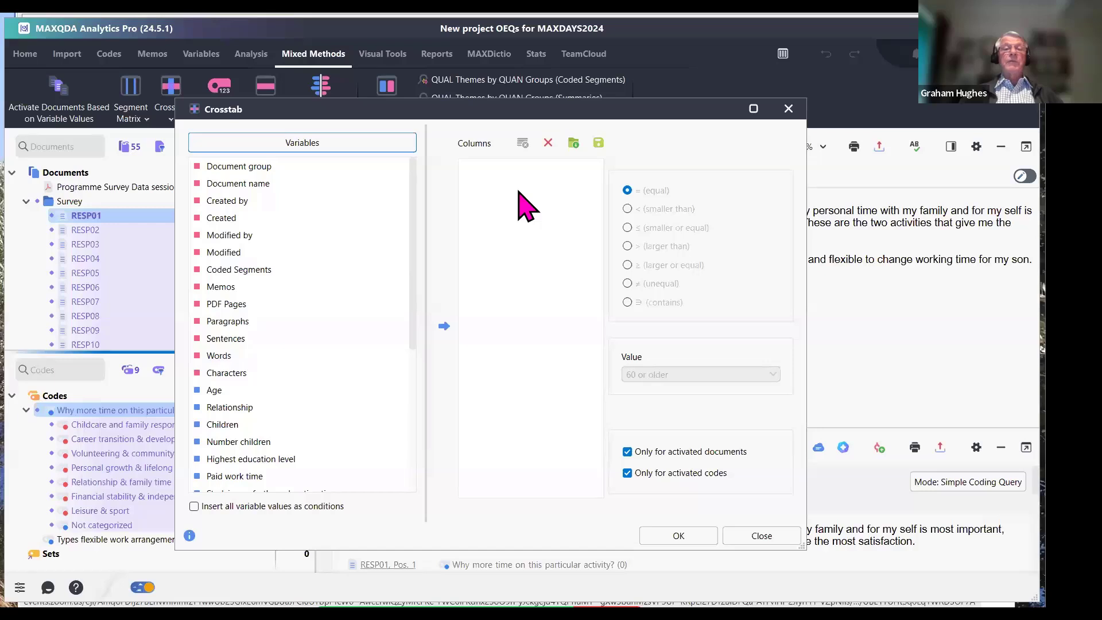
{"action": "left_click", "coordinate": [195, 508]}
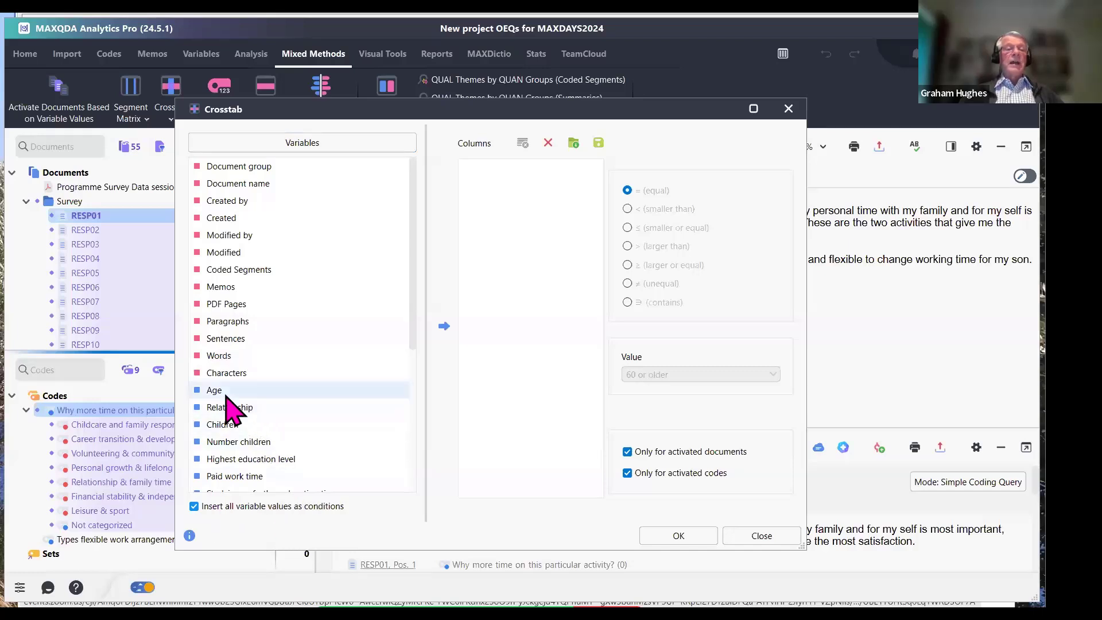
{"action": "left_click", "coordinate": [284, 392]}
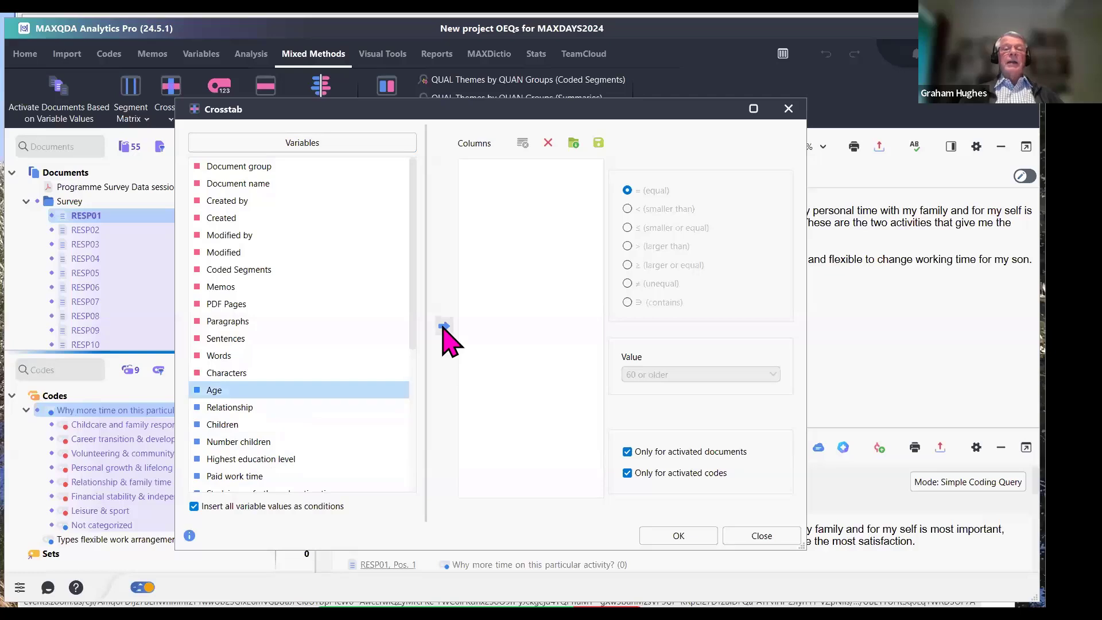
{"action": "left_click", "coordinate": [444, 328]}
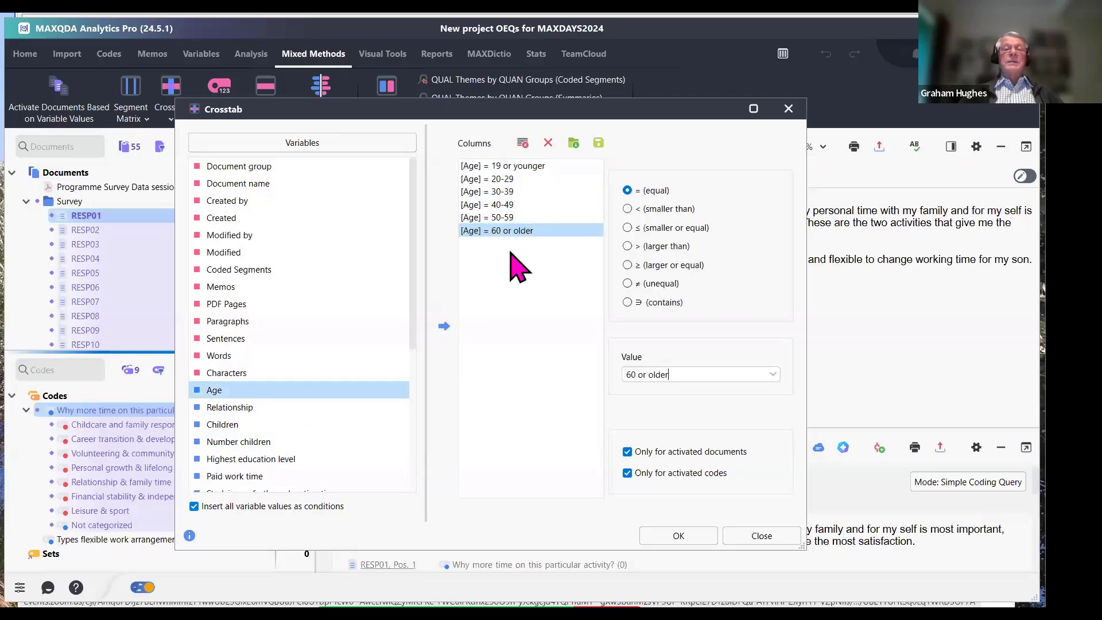
Clear the columns and add Age as a single condition with the value 19 or younger, without inserting all variable values
{"action": "left_click", "coordinate": [549, 145]}
{"action": "left_click", "coordinate": [459, 396]}
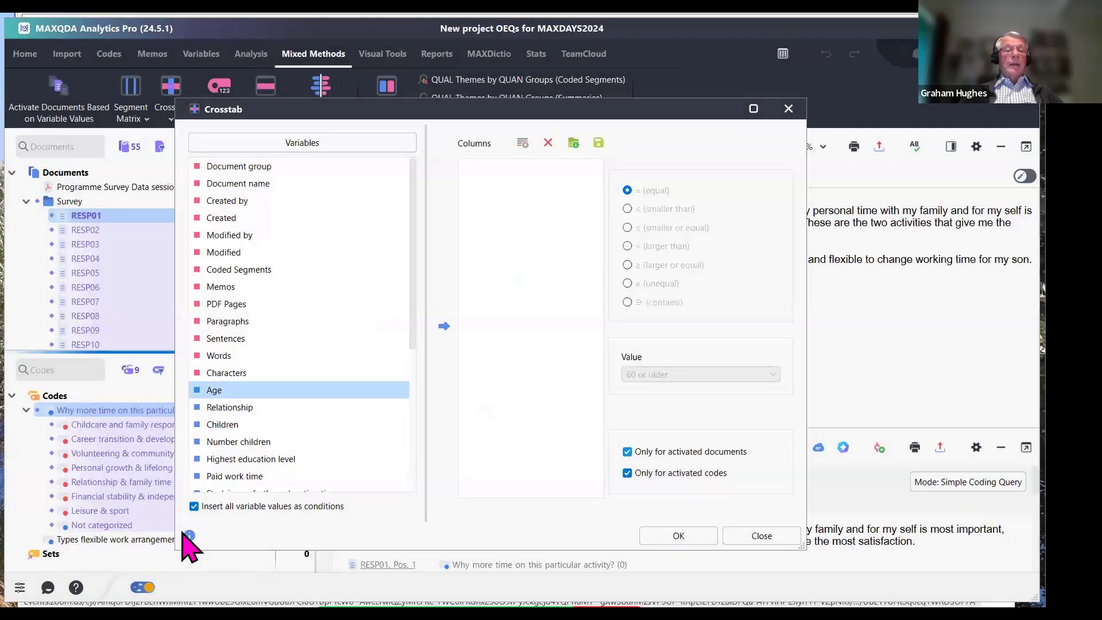
{"action": "left_click", "coordinate": [194, 506]}
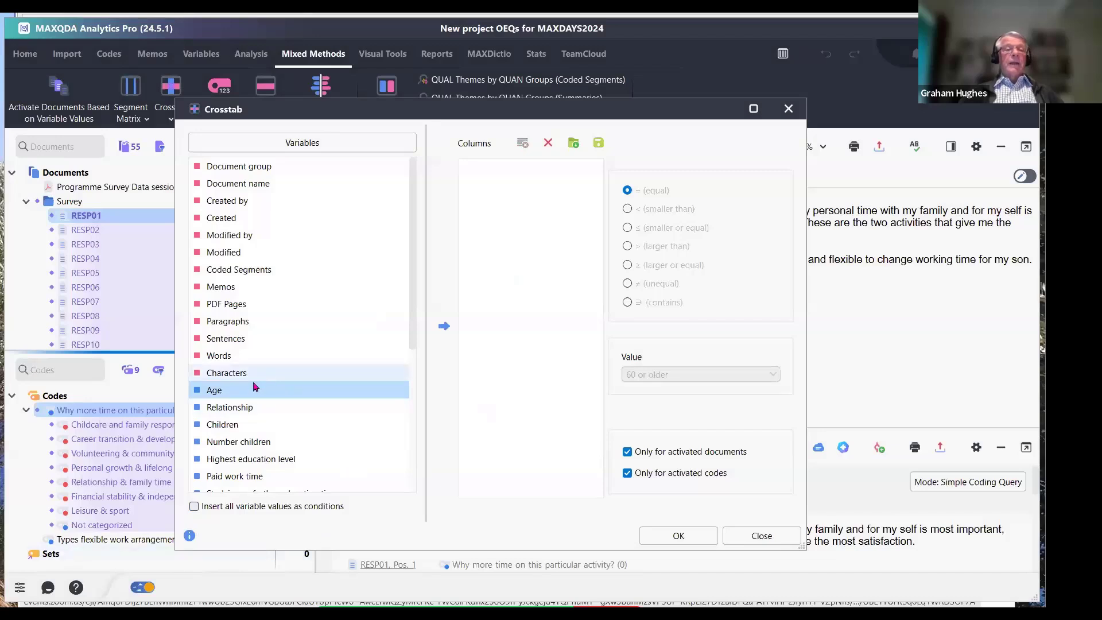
{"action": "left_click", "coordinate": [444, 327]}
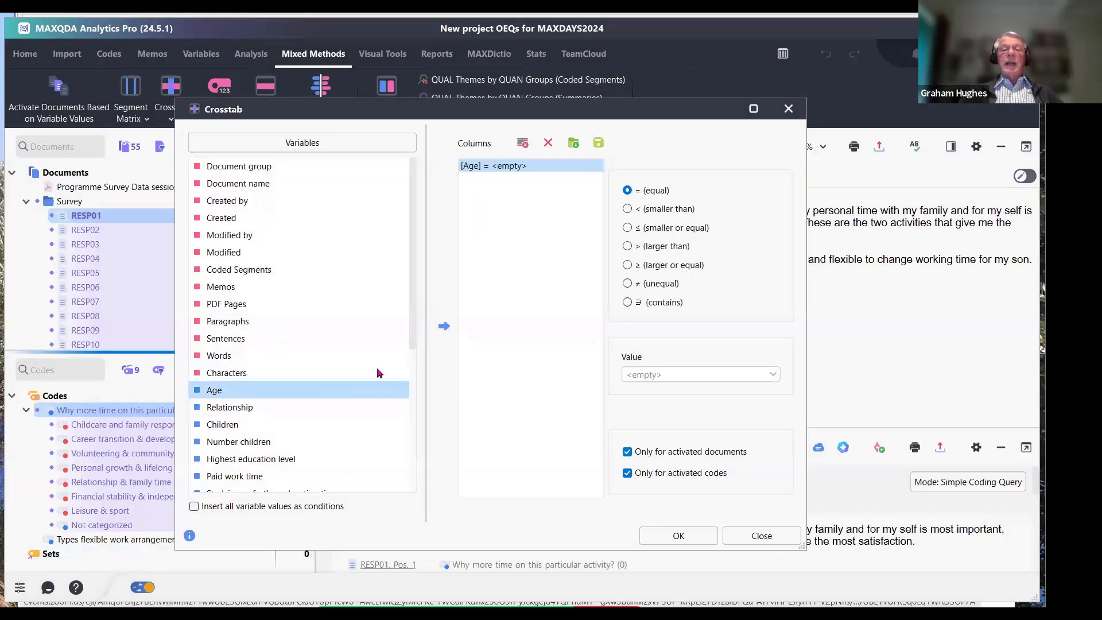
{"action": "left_click", "coordinate": [764, 375]}
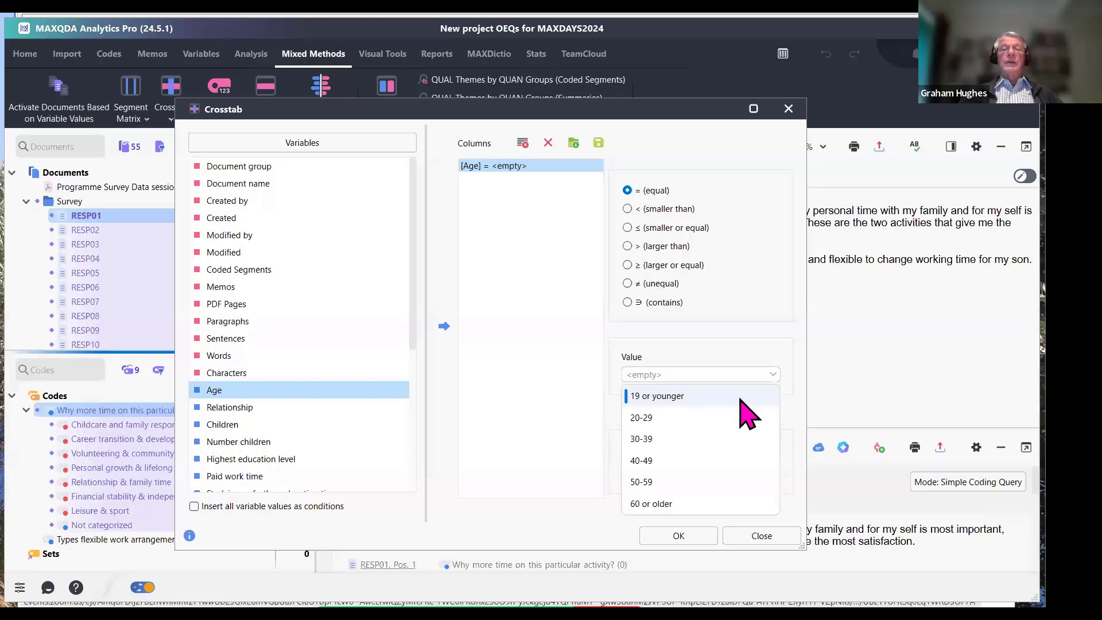
{"action": "left_click", "coordinate": [648, 396]}
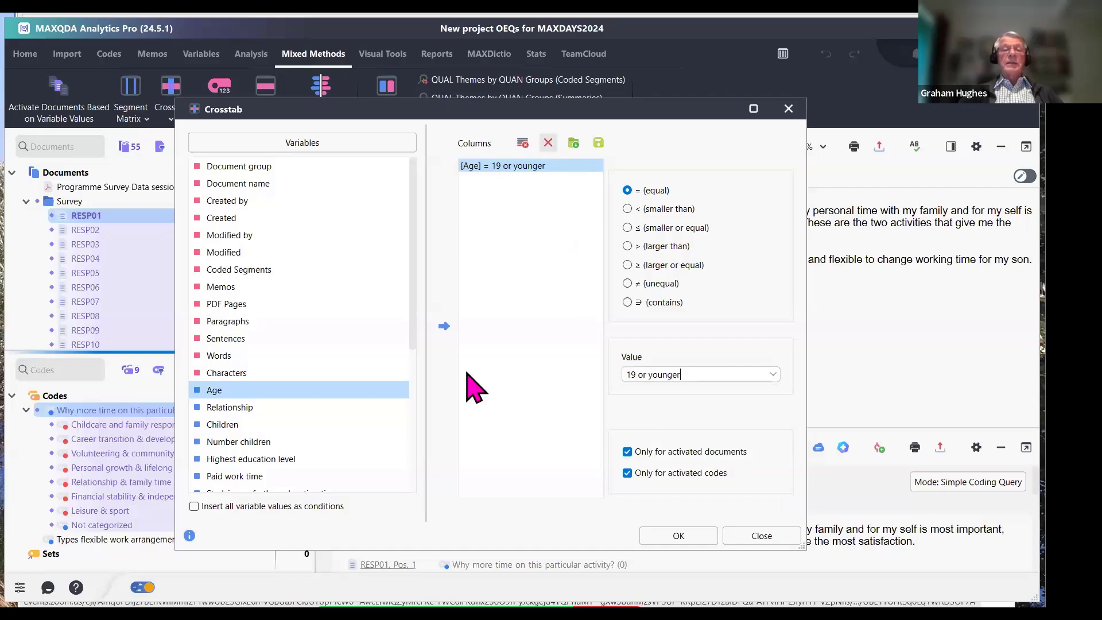
Replace the single condition with all Age values as columns and generate the crosstab in an enlarged window
{"action": "left_click", "coordinate": [195, 507]}
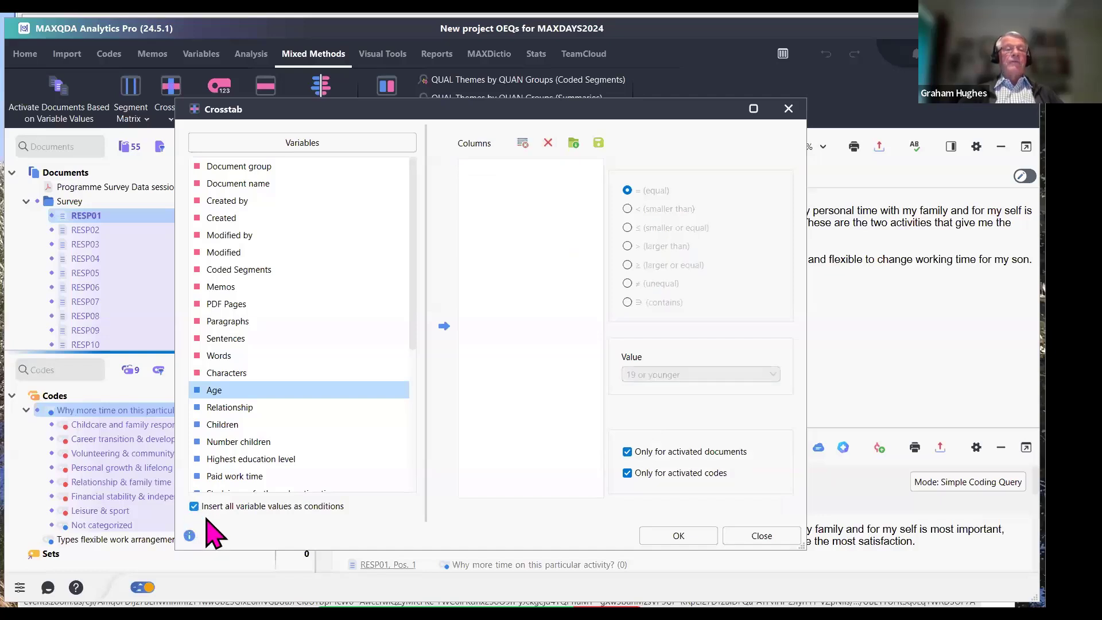
{"action": "left_click", "coordinate": [444, 326]}
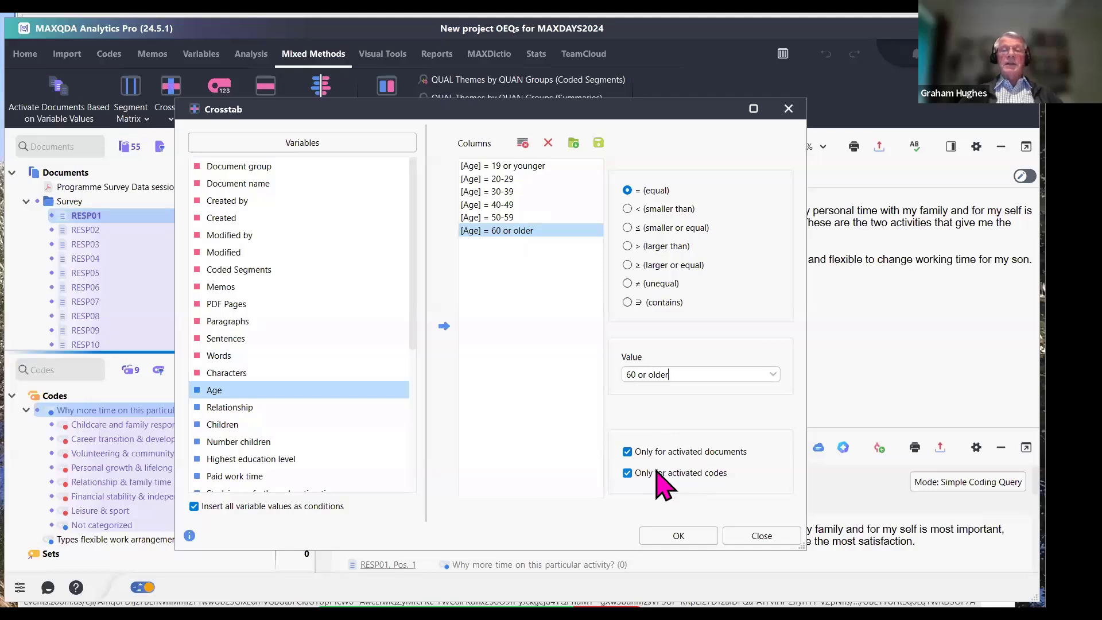
{"action": "left_click", "coordinate": [680, 538]}
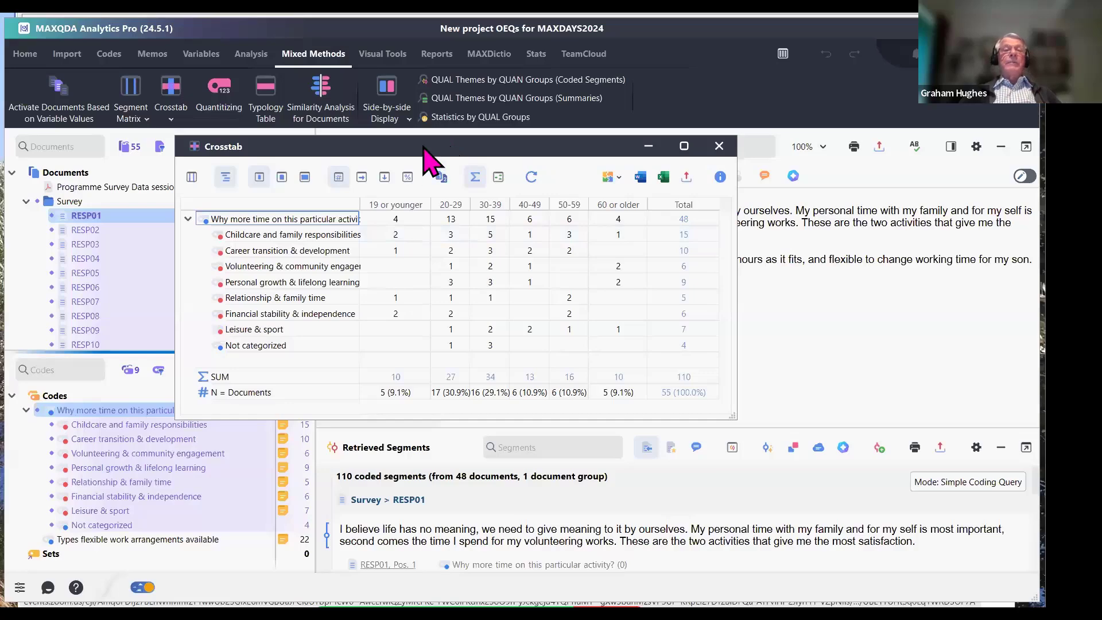
{"action": "left_click_drag", "start_coordinate": [425, 148], "coordinate": [388, 95]}
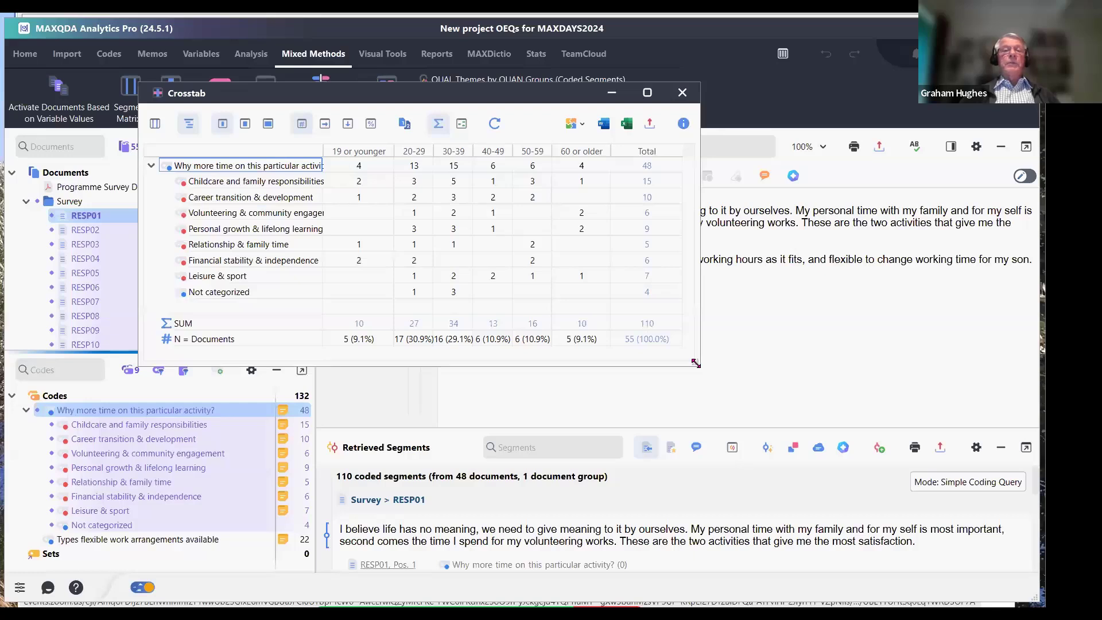
{"action": "left_click_drag", "start_coordinate": [696, 363], "coordinate": [791, 473]}
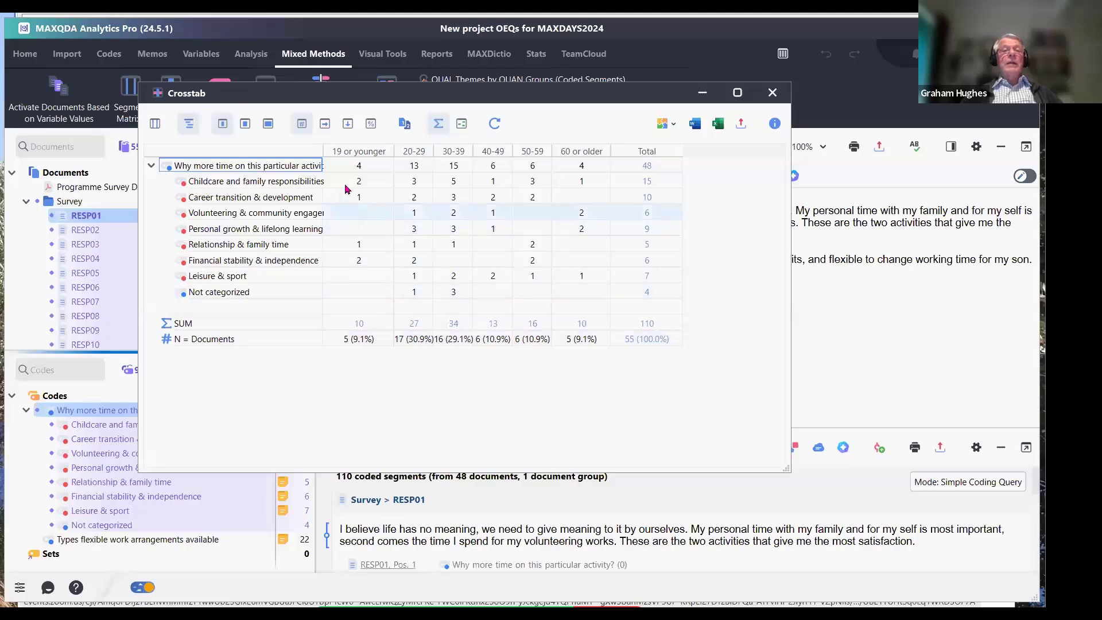
Compare the crosstab's row percentages with its absolute counts, and select the Relationship & family time cell for ages 50-59
{"action": "left_click", "coordinate": [325, 124]}
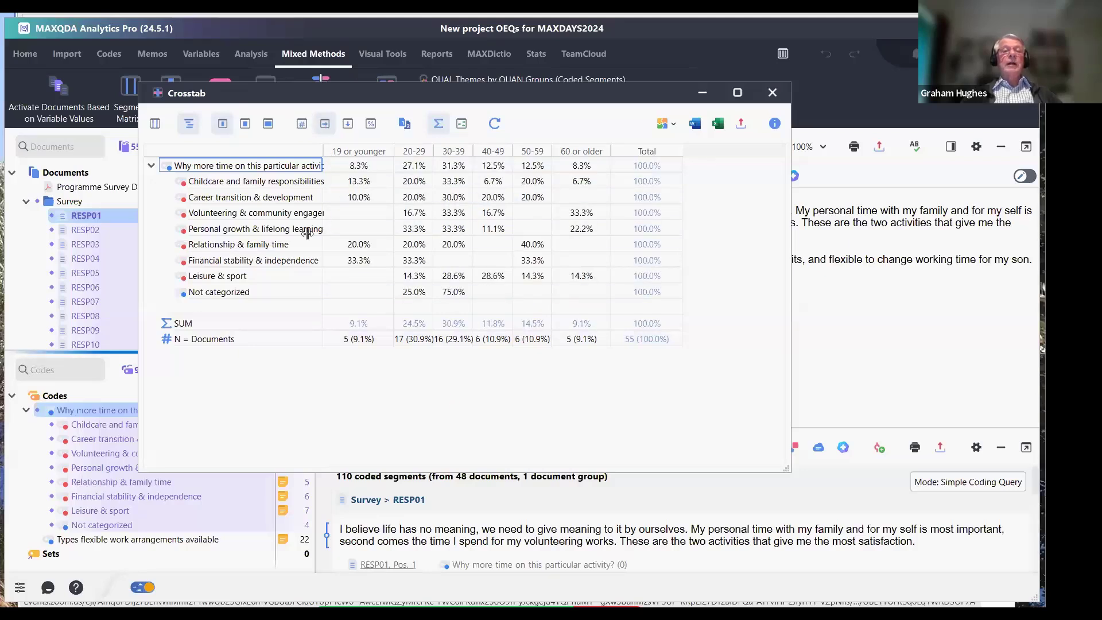
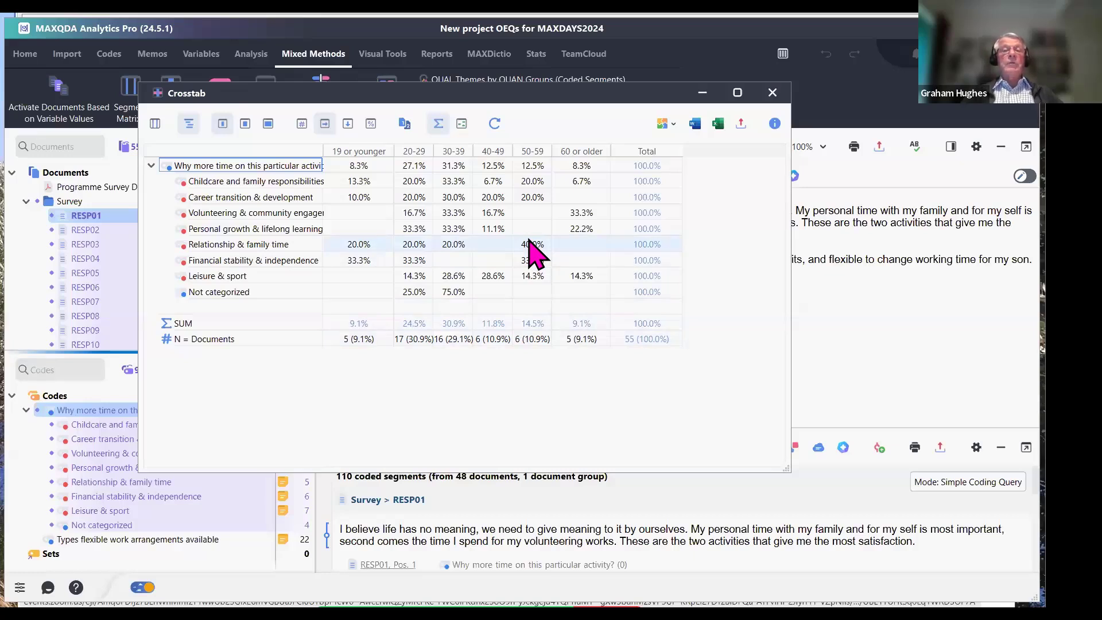
{"action": "left_click", "coordinate": [301, 124]}
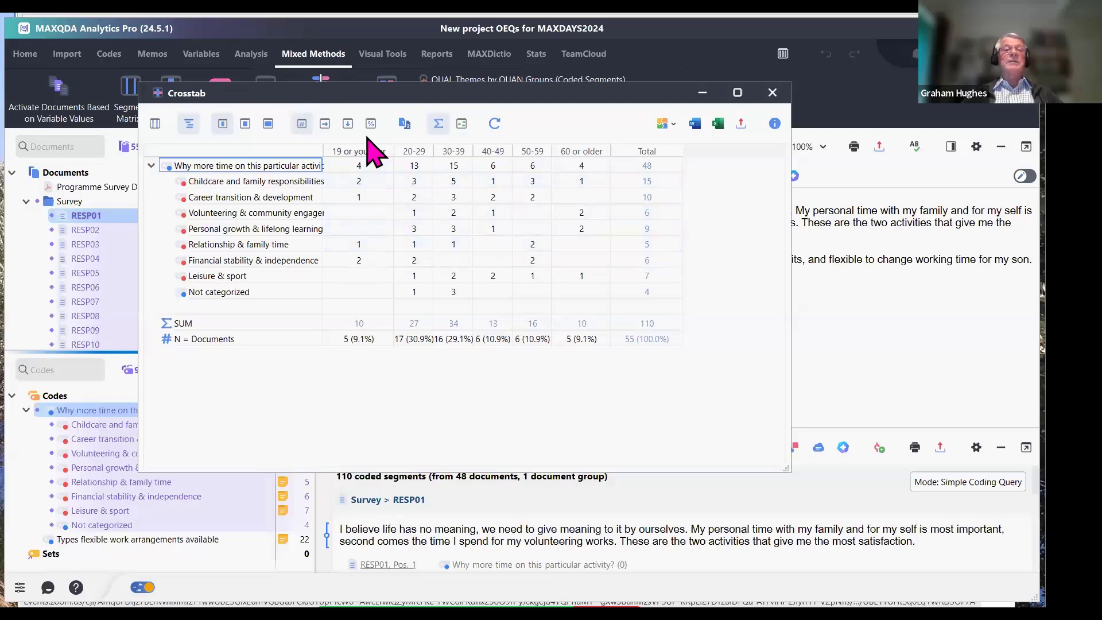
{"action": "left_click", "coordinate": [324, 124]}
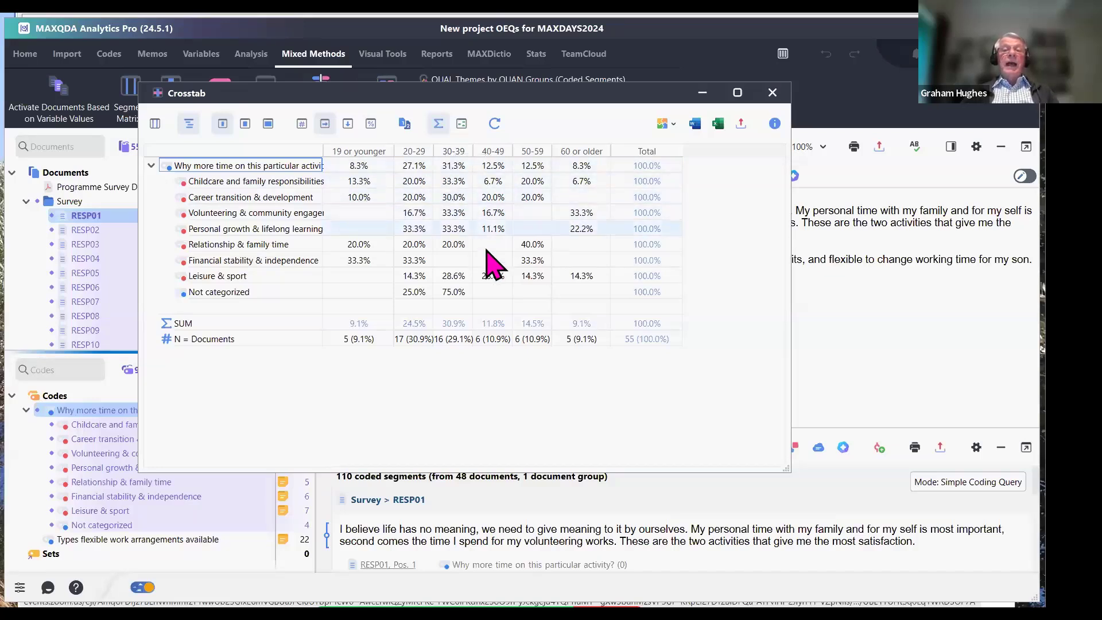
{"action": "left_click", "coordinate": [532, 244]}
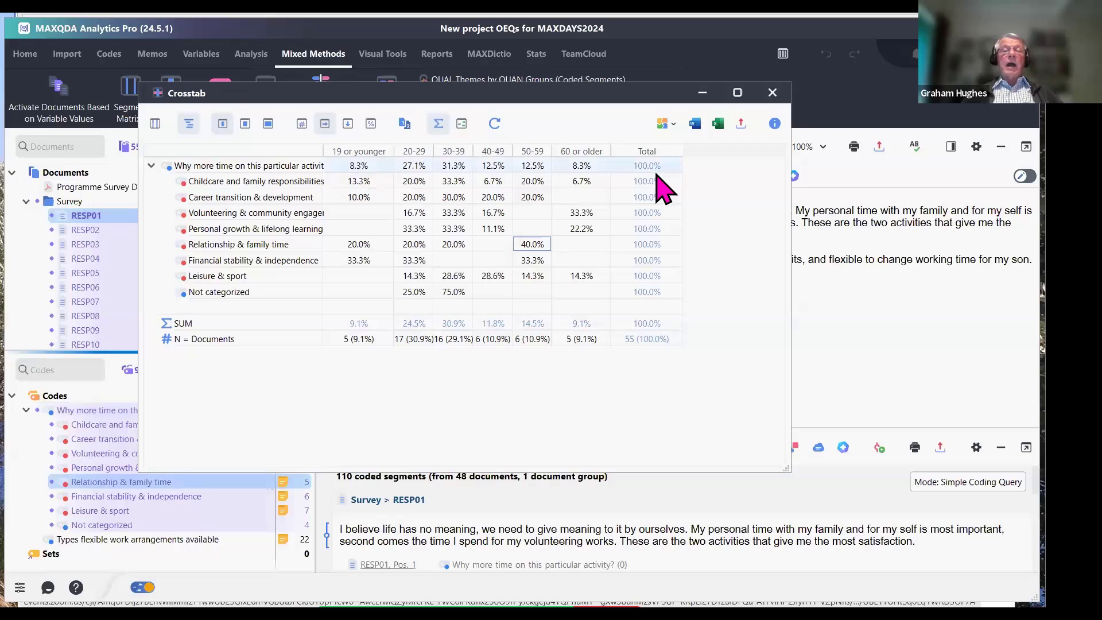
Open the crosstab's Segment Matrix and read the Relationship & family time segments across the age group columns
{"action": "left_click", "coordinate": [154, 124]}
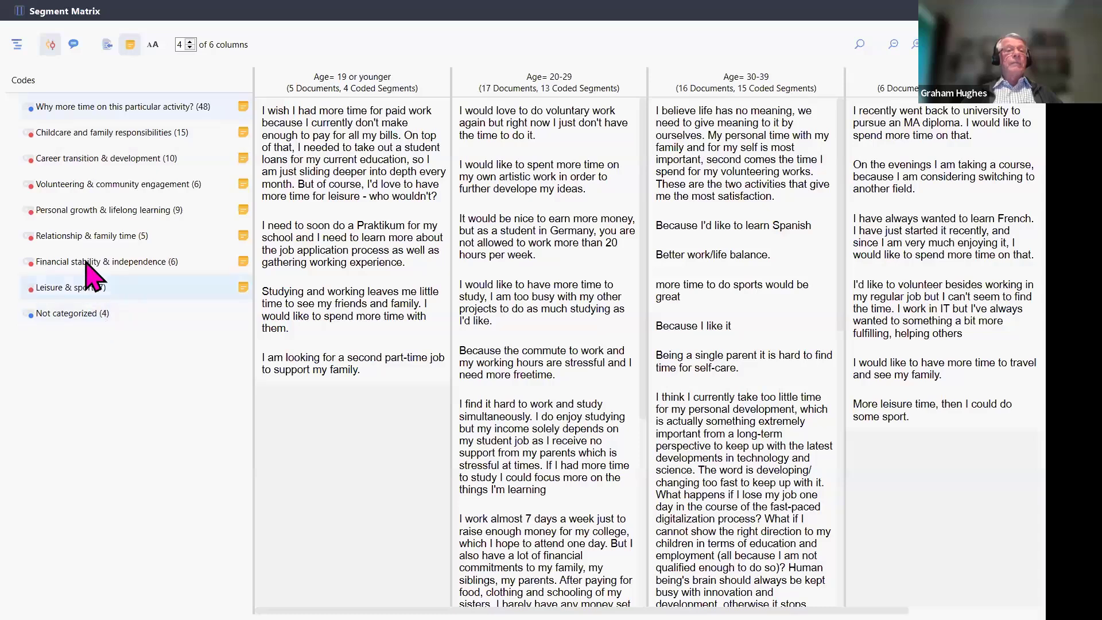
{"action": "left_click", "coordinate": [76, 241]}
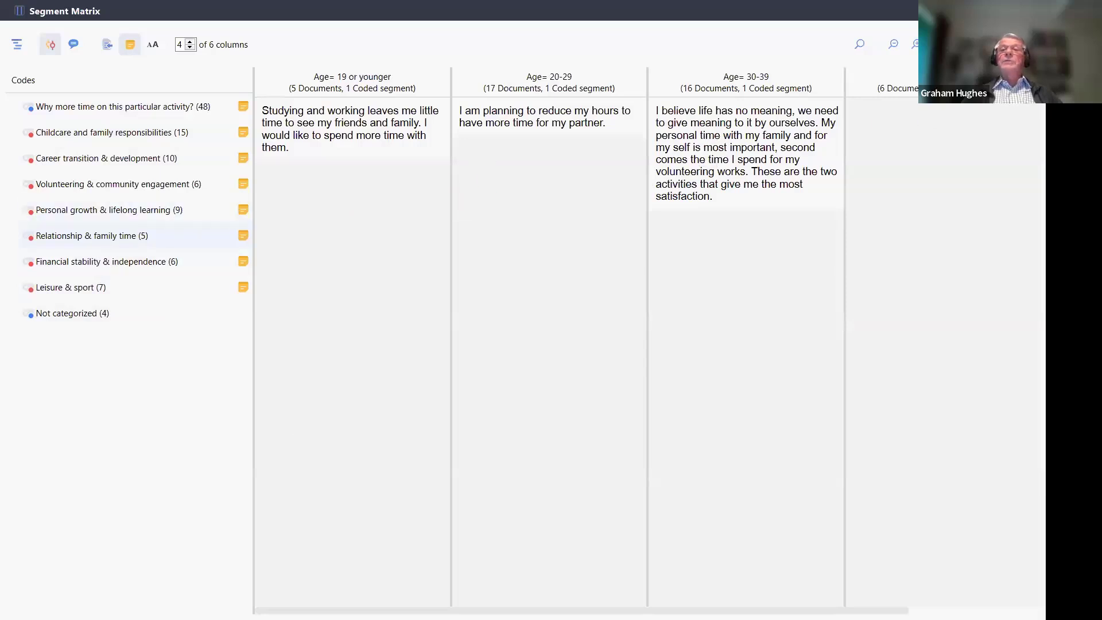
{"action": "left_click", "coordinate": [1028, 11]}
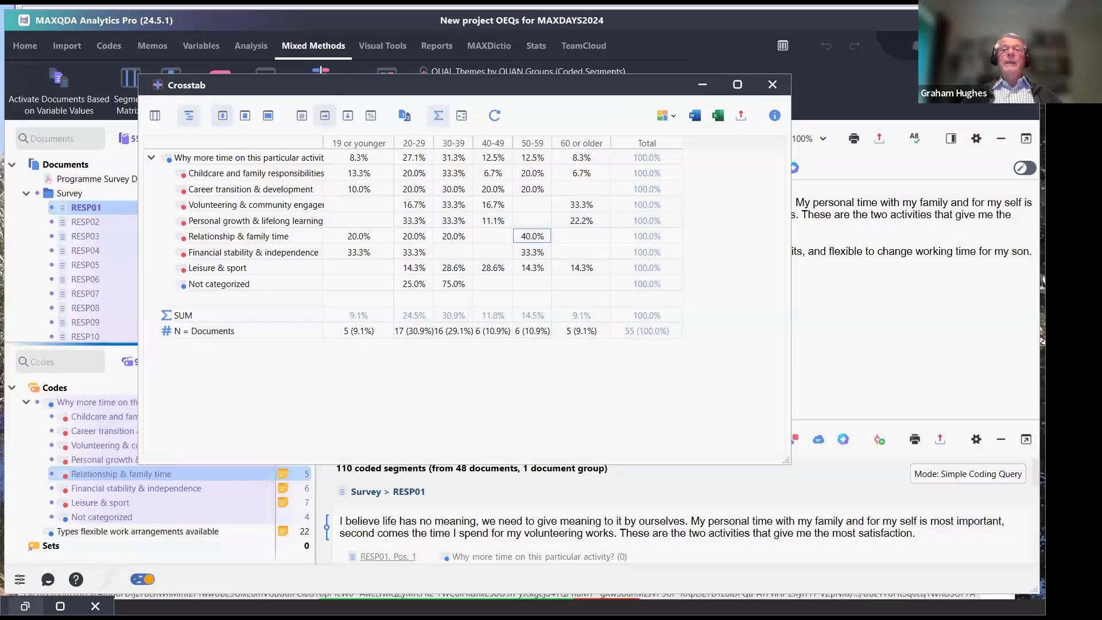
{"action": "left_click", "coordinate": [25, 606]}
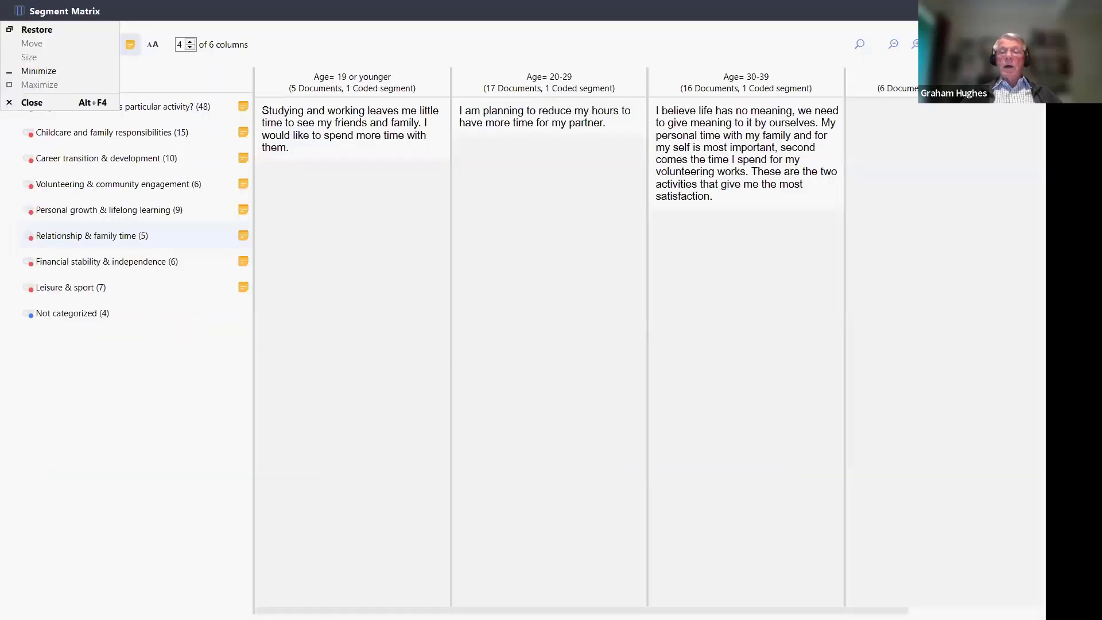
{"action": "left_click_drag", "start_coordinate": [772, 610], "coordinate": [905, 610]}
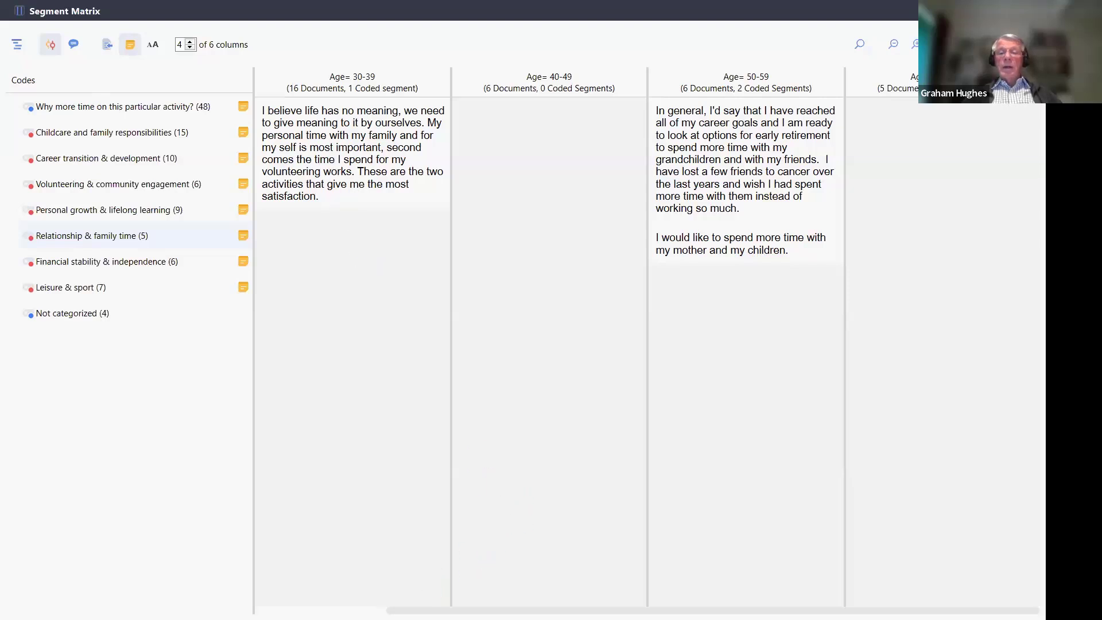
{"action": "left_click_drag", "start_coordinate": [919, 611], "coordinate": [854, 611]}
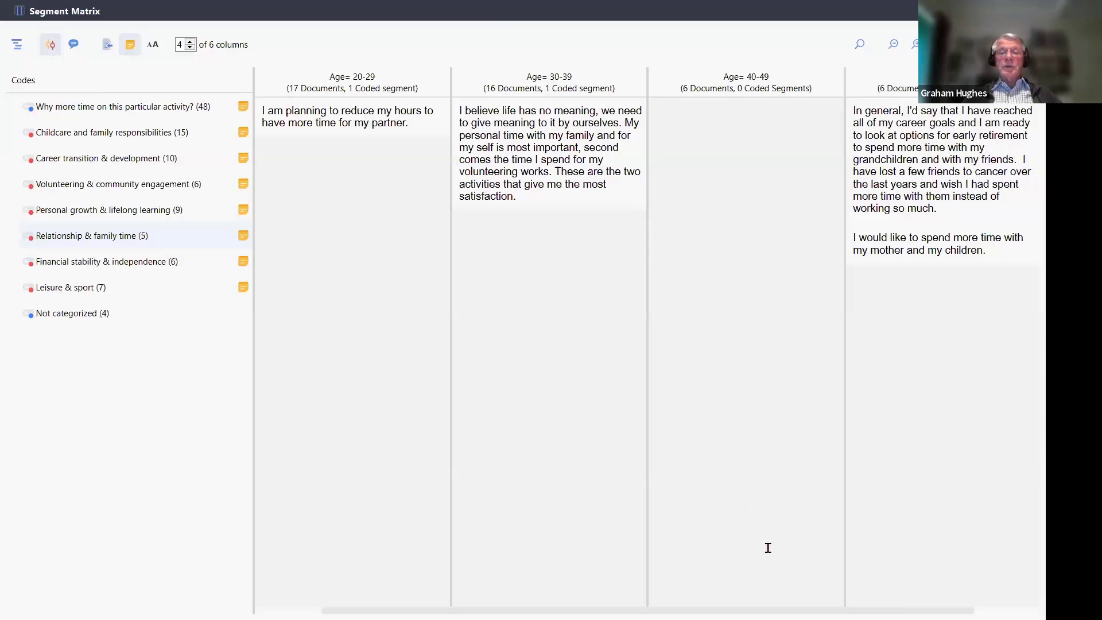
{"action": "scroll", "coordinate": [768, 549], "scroll_direction": "right", "scroll_amount": 1}
{"action": "scroll", "coordinate": [768, 548], "scroll_direction": "left", "scroll_amount": 1}
{"action": "scroll", "coordinate": [768, 548], "scroll_direction": "right", "scroll_amount": 1}
{"action": "scroll", "coordinate": [649, 350], "scroll_direction": "left", "scroll_amount": 1}
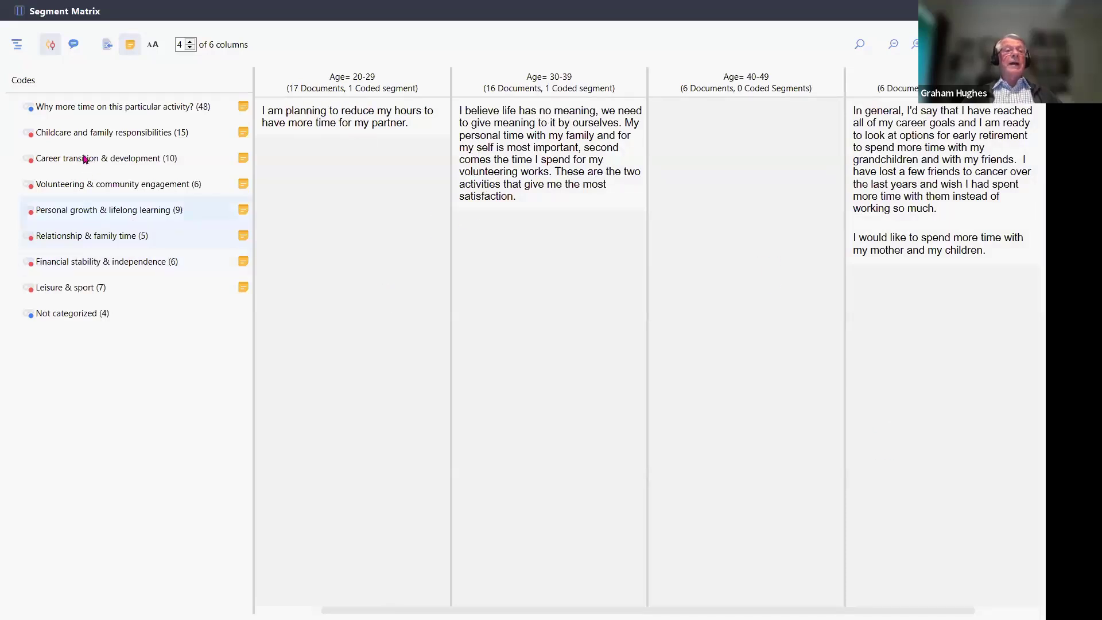
View the Childcare and family responsibilities segments with their source information in the Segment Matrix, and close the matrix
{"action": "left_click", "coordinate": [76, 135]}
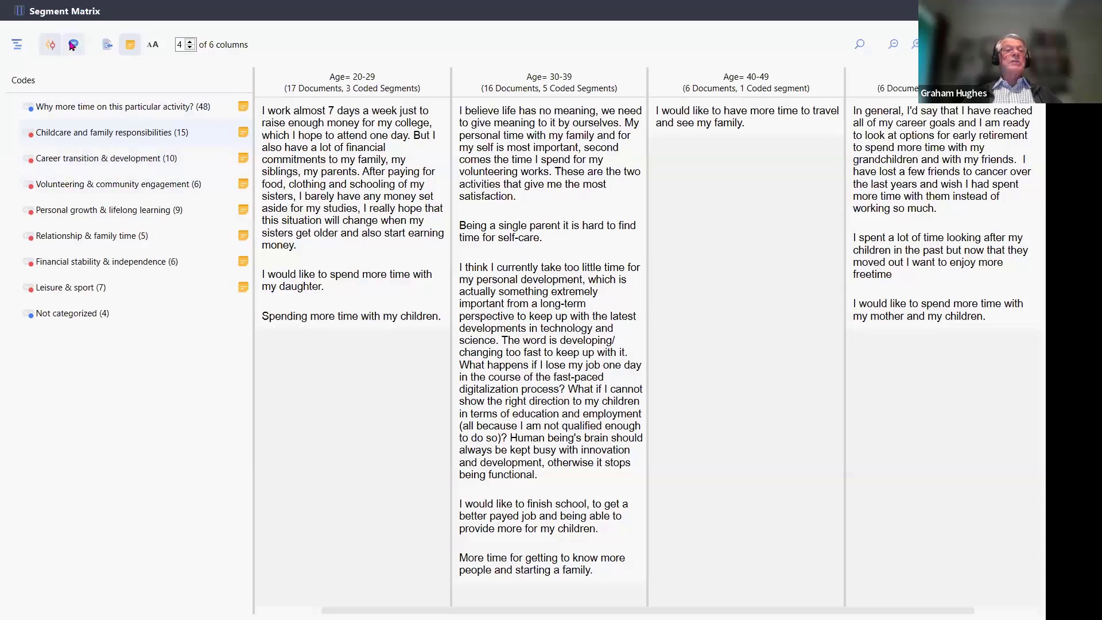
{"action": "left_click", "coordinate": [105, 46]}
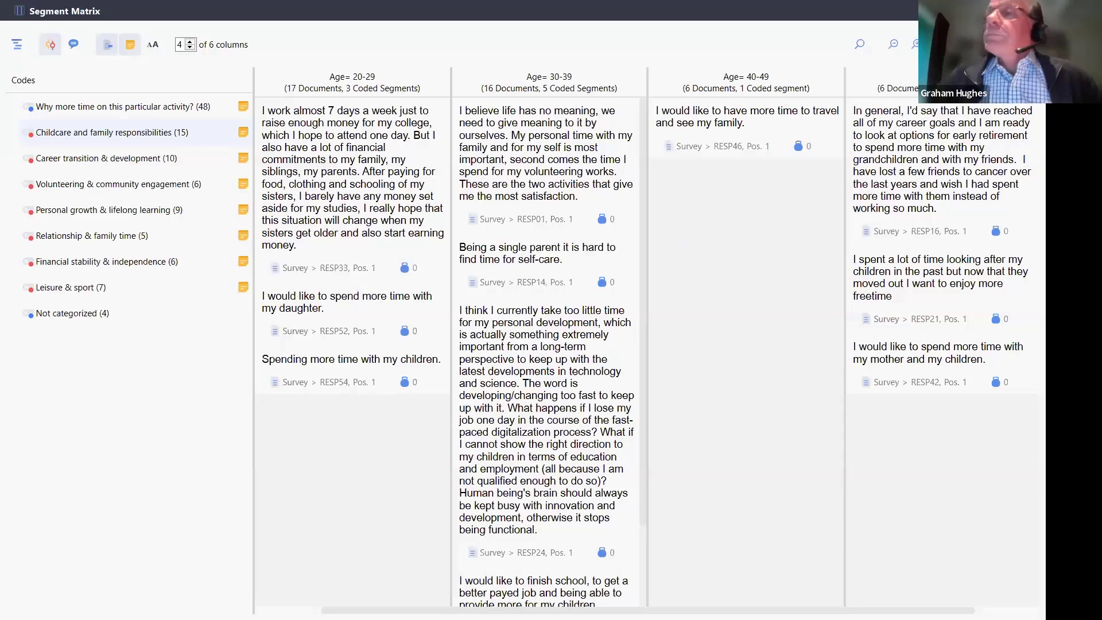
{"action": "left_click", "coordinate": [1028, 11]}
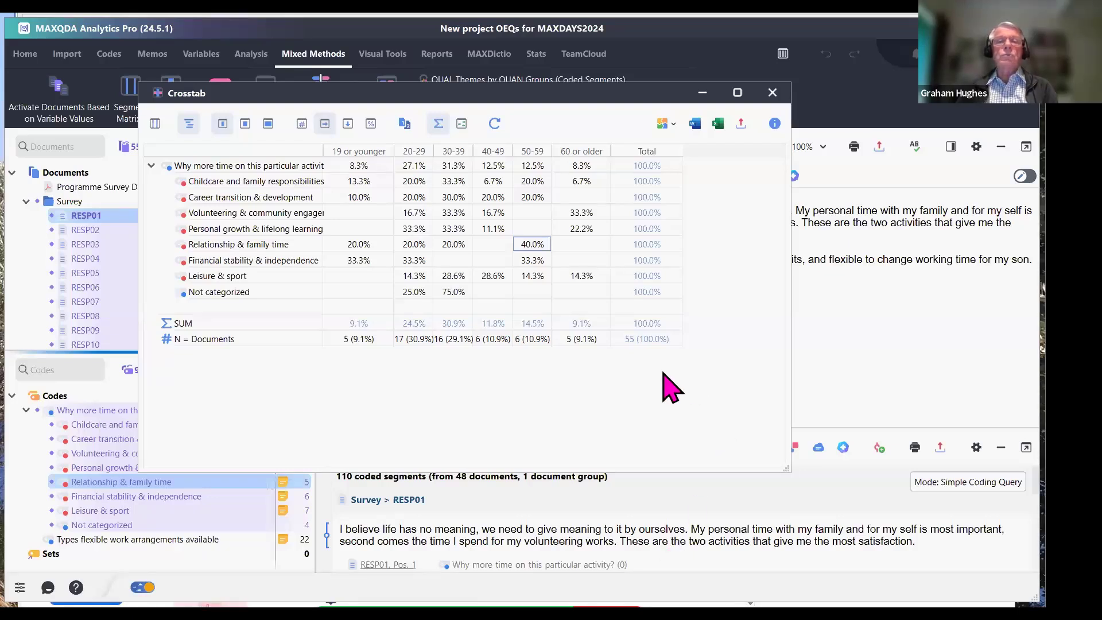
Switch the crosstab back to absolute counts and close it after viewing
{"action": "left_click", "coordinate": [302, 123]}
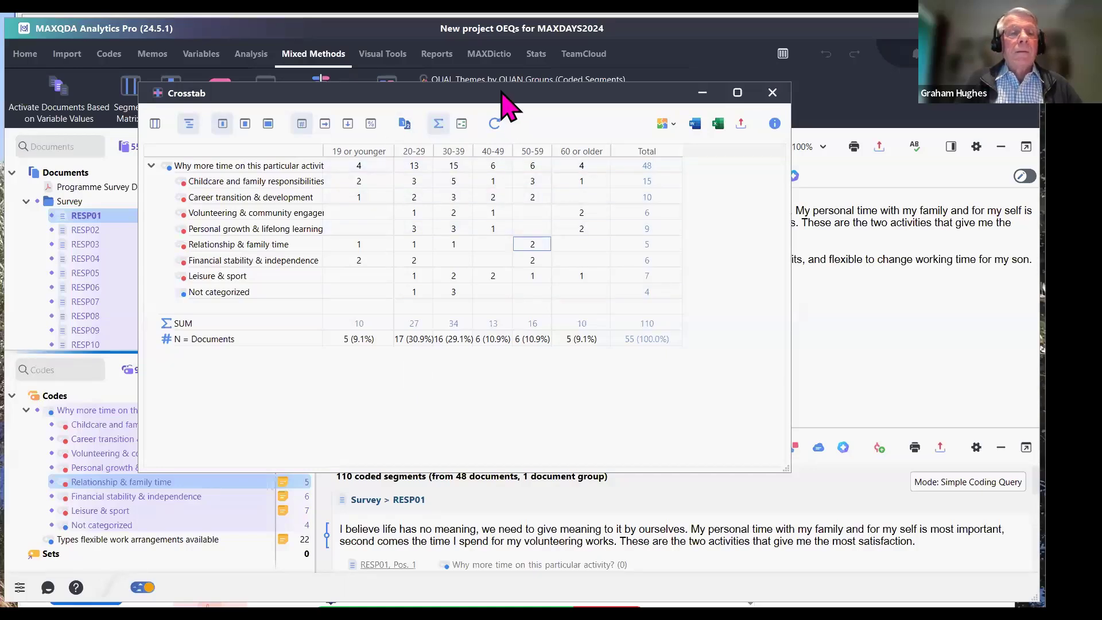
{"action": "left_click_drag", "start_coordinate": [501, 92], "coordinate": [717, 155]}
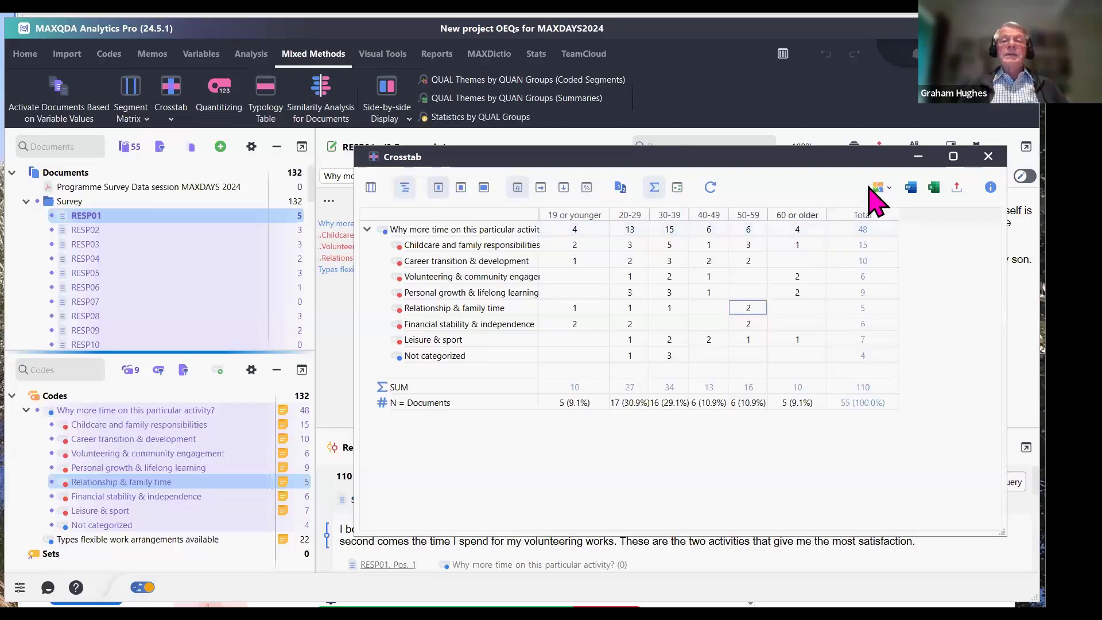
{"action": "left_click", "coordinate": [988, 156]}
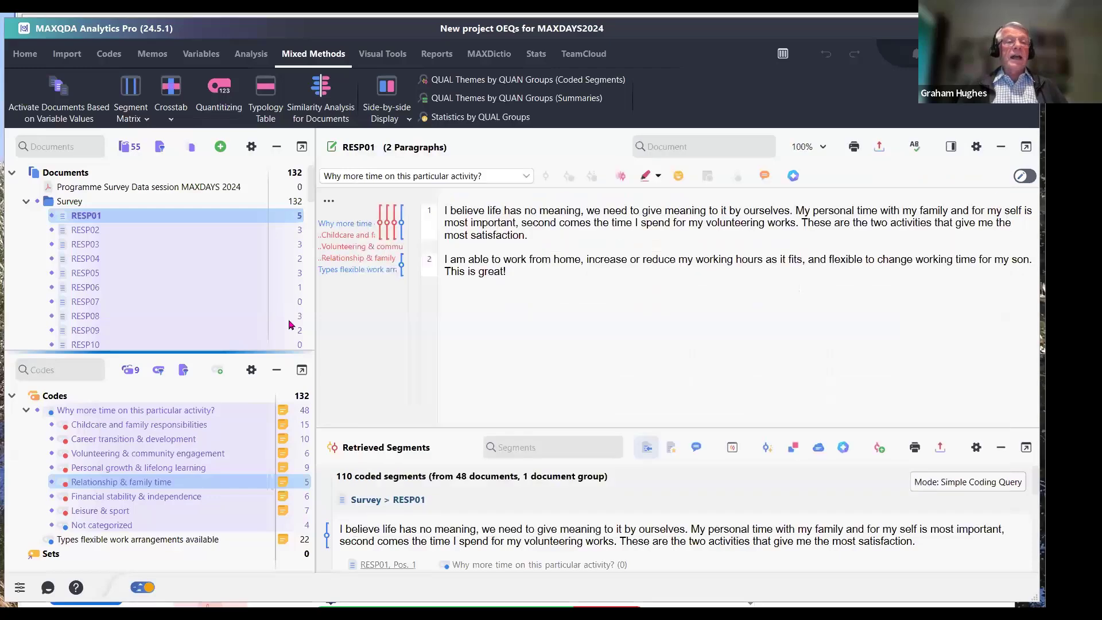
Set up a crosstab for the activated documents and codes, replacing the Age columns with the Children conditions No and Yes
{"action": "left_click", "coordinate": [170, 120]}
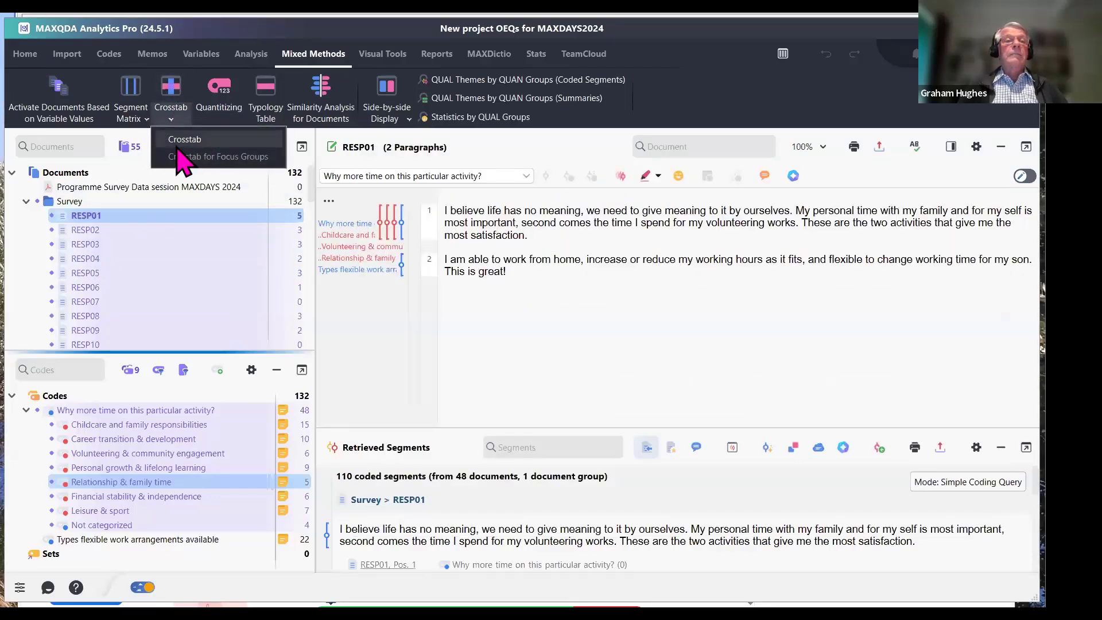
{"action": "left_click", "coordinate": [184, 140]}
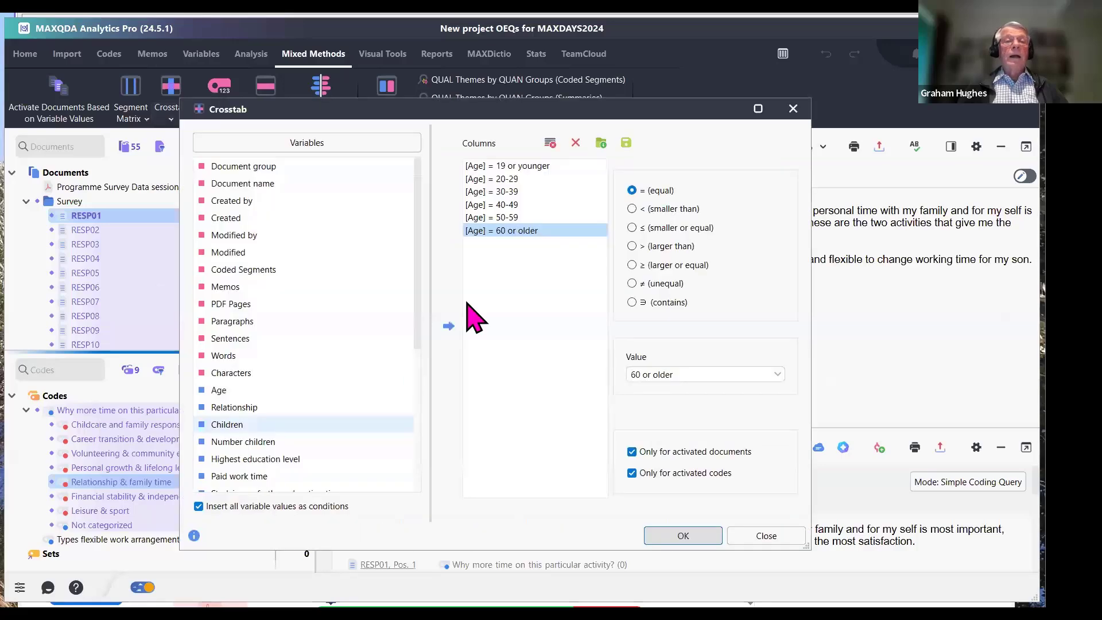
{"action": "left_click", "coordinate": [576, 144]}
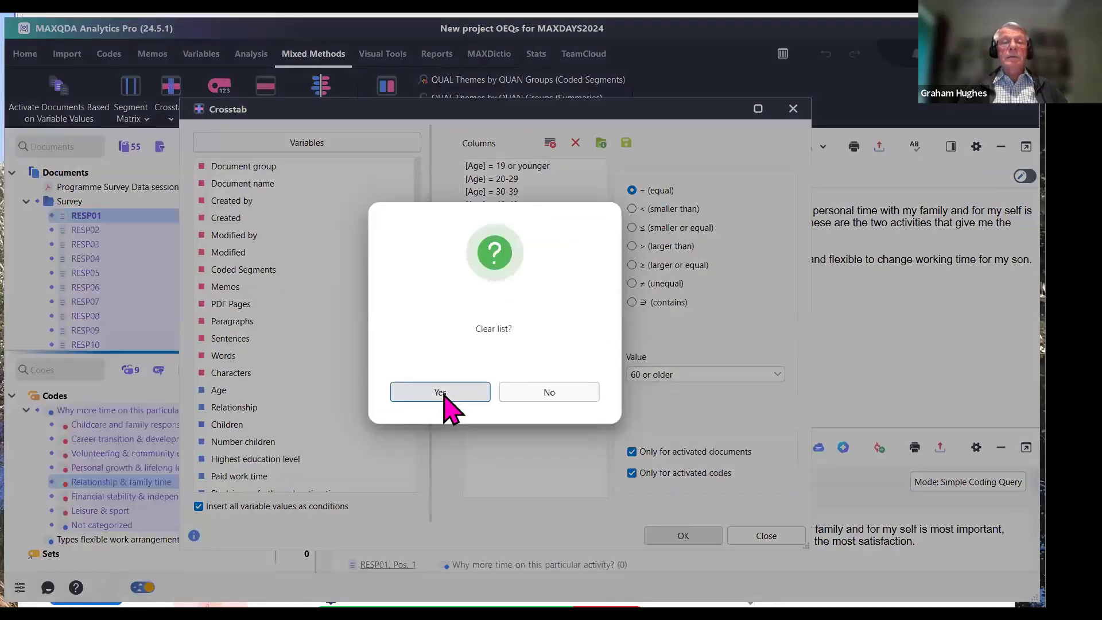
{"action": "left_click", "coordinate": [443, 390]}
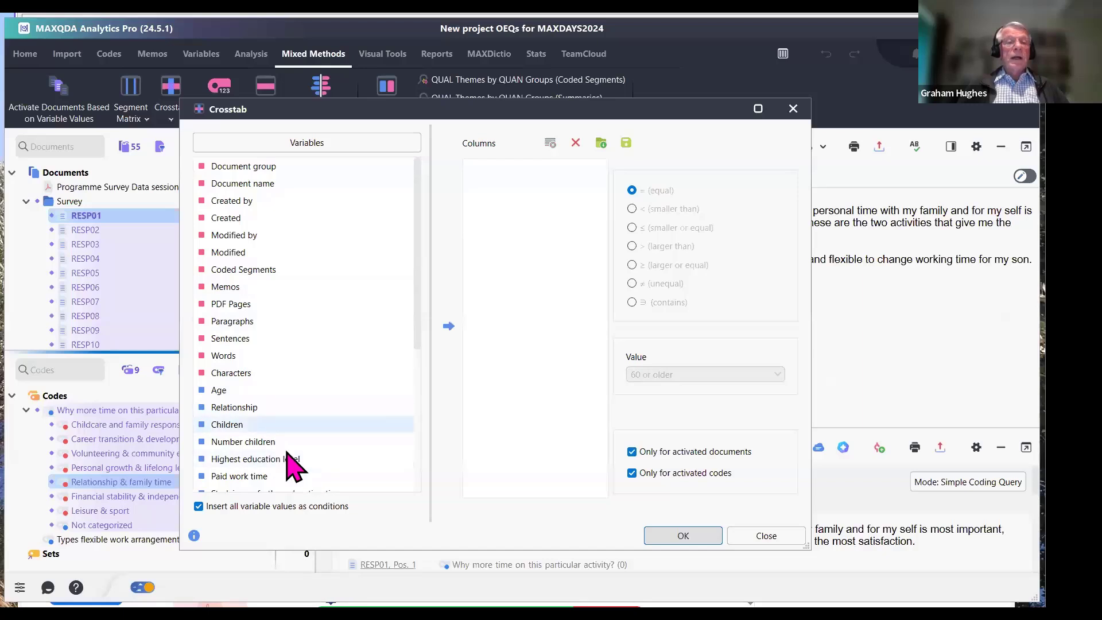
{"action": "left_click", "coordinate": [233, 427]}
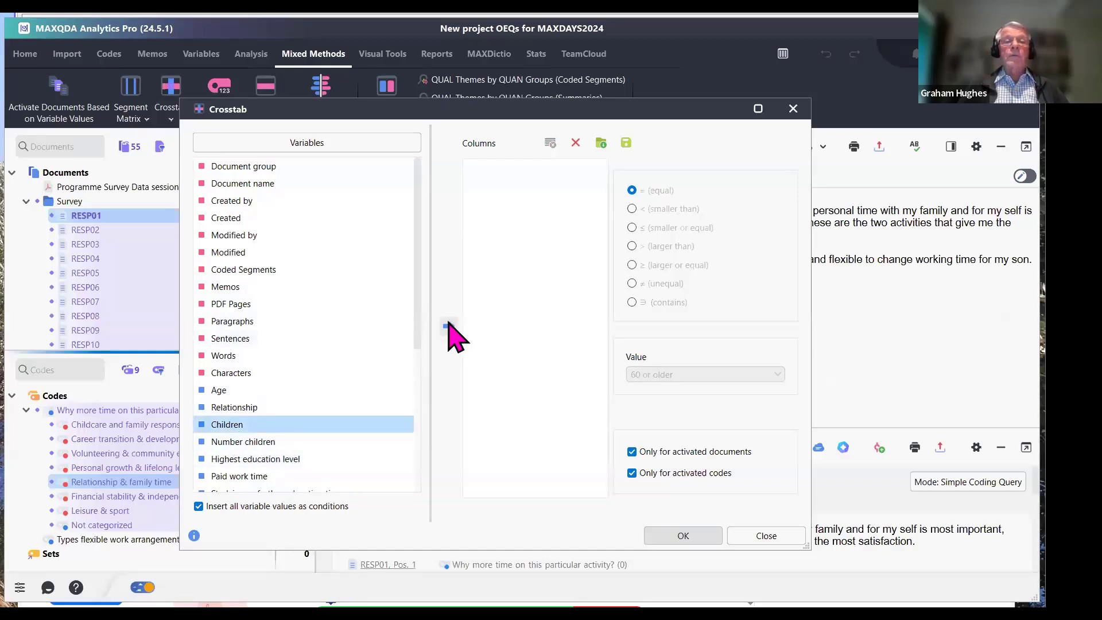
{"action": "left_click", "coordinate": [448, 327]}
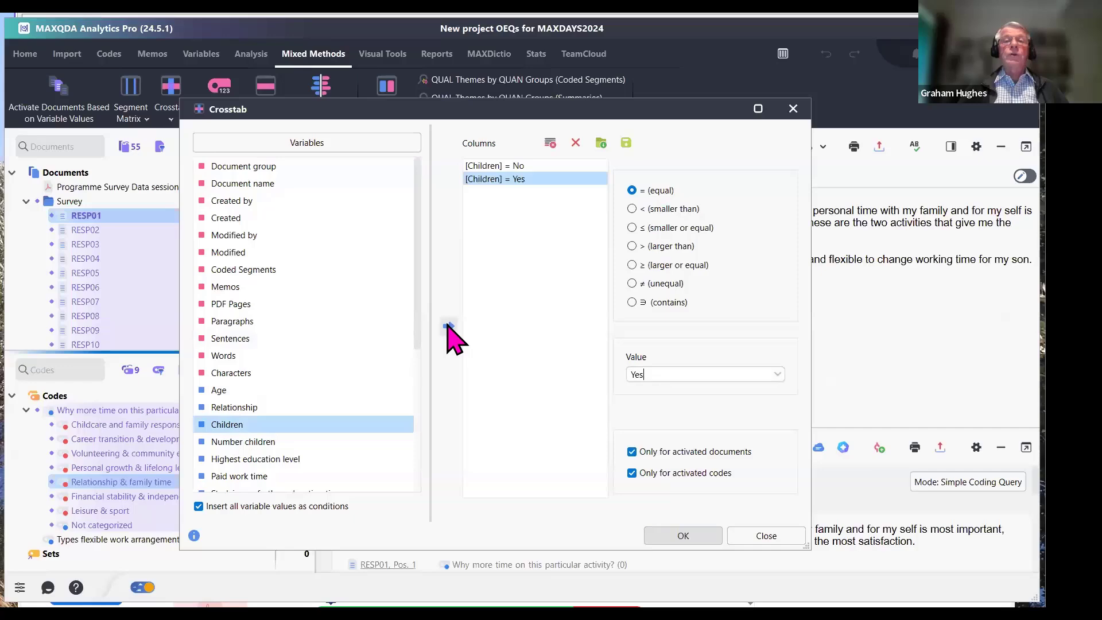
Generate the crosstab by Children, widen its code column to show the full code names, and close it after viewing
{"action": "left_click", "coordinate": [684, 535]}
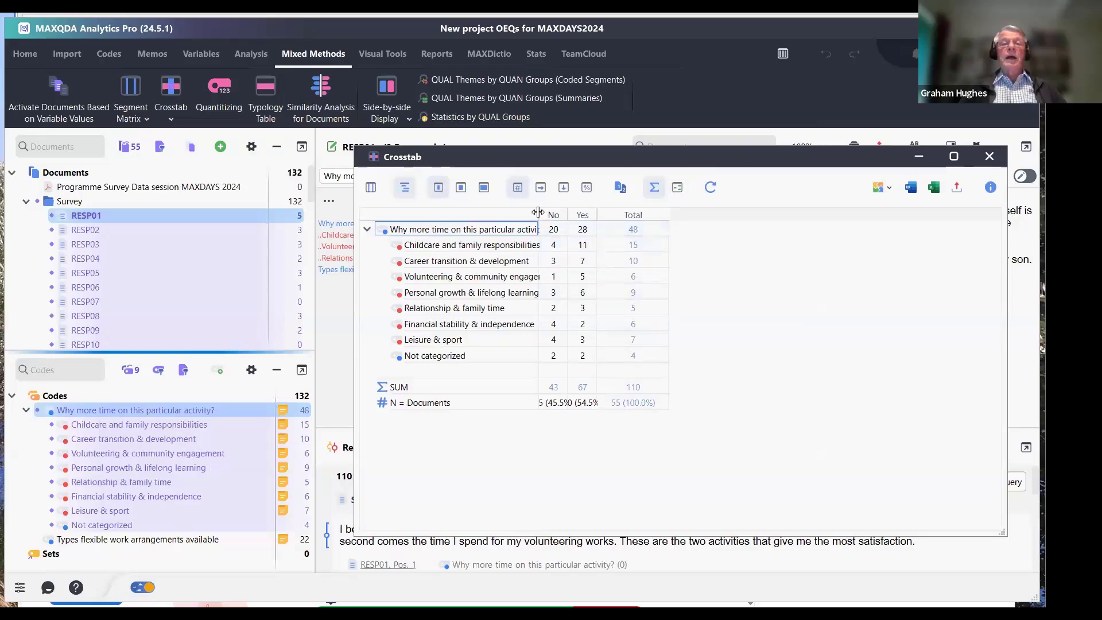
{"action": "double_click", "coordinate": [581, 213]}
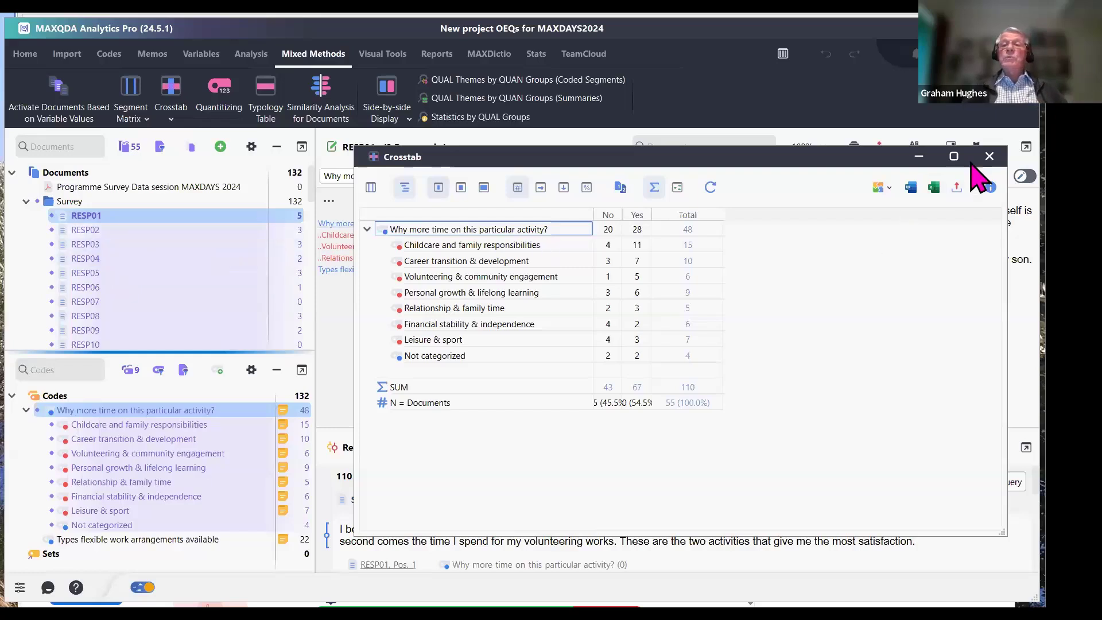
{"action": "left_click", "coordinate": [989, 156]}
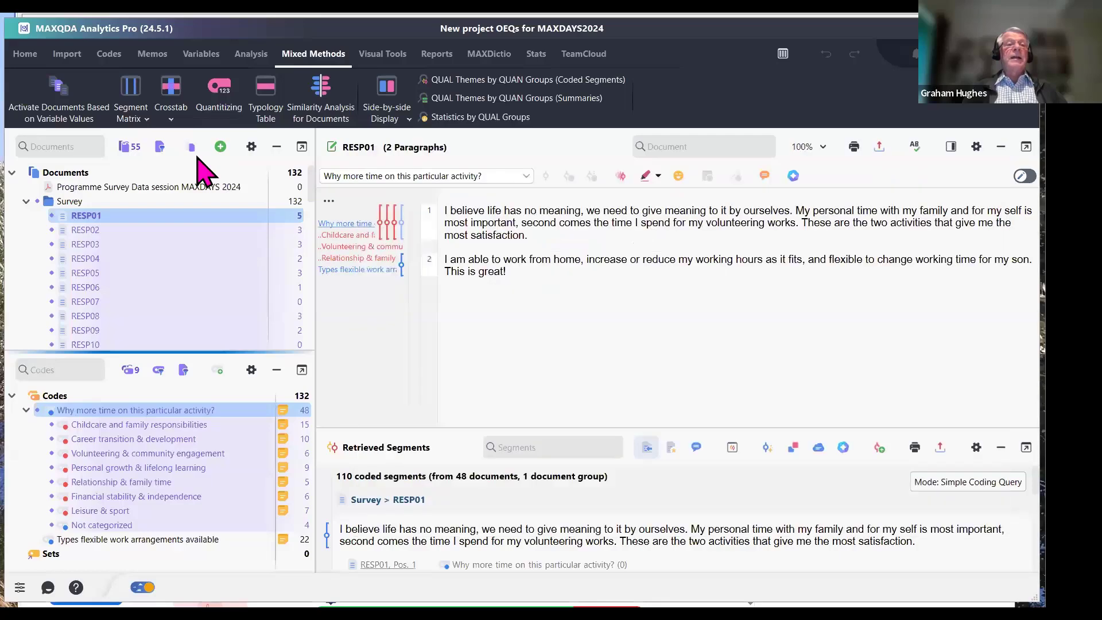
Reopen the crosstab setup, review the variables available as columns, and close it without generating a table
{"action": "left_click", "coordinate": [171, 119]}
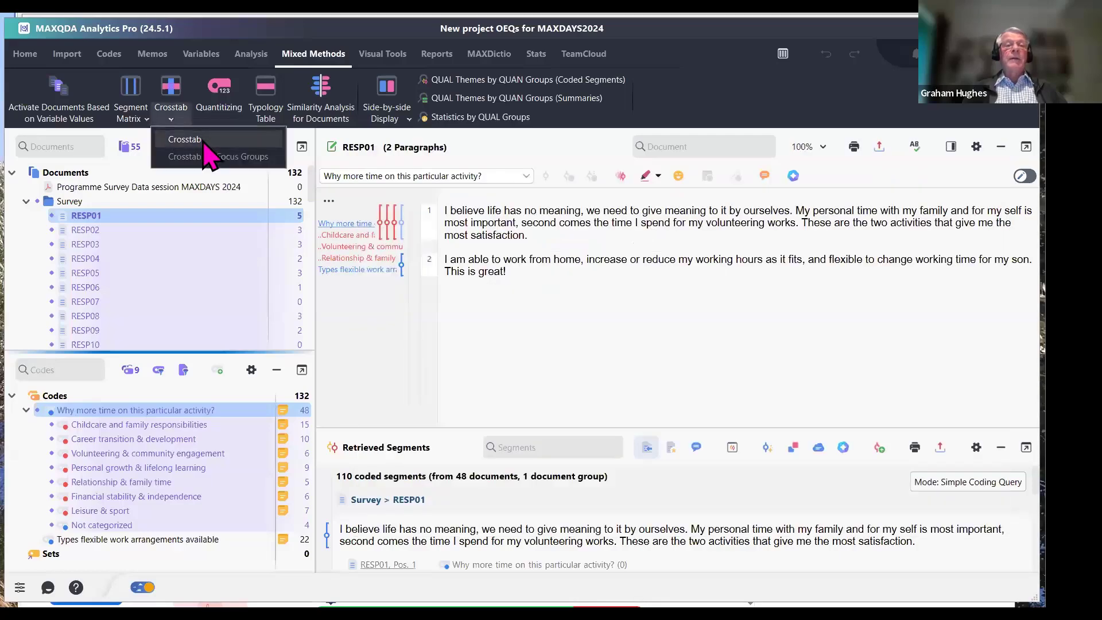
{"action": "left_click", "coordinate": [195, 141]}
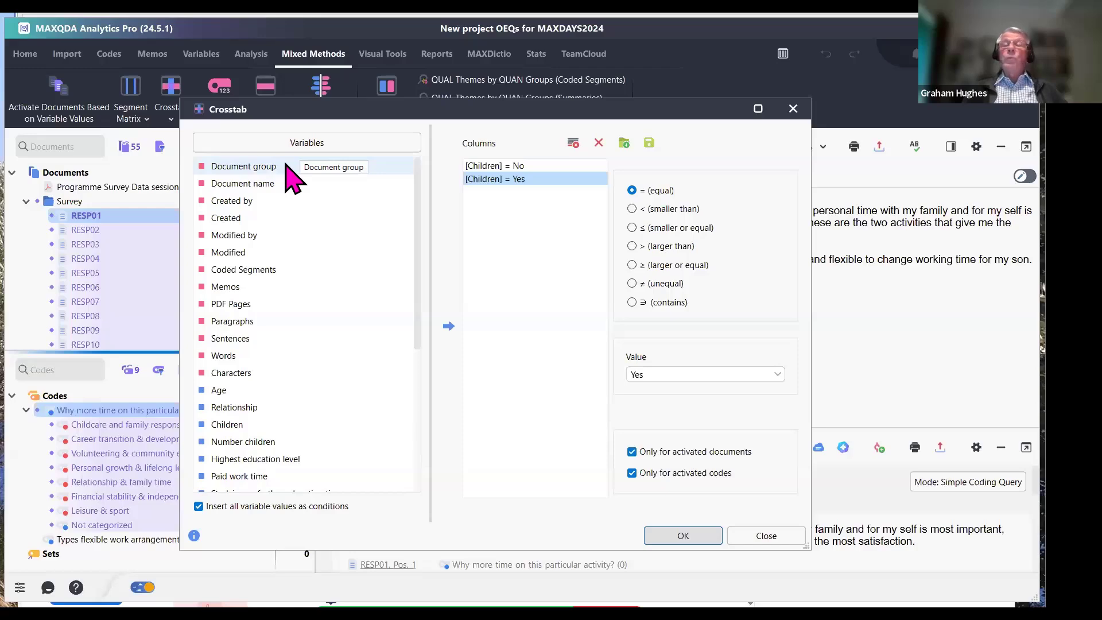
{"action": "left_click", "coordinate": [554, 178]}
{"action": "left_click", "coordinate": [598, 143]}
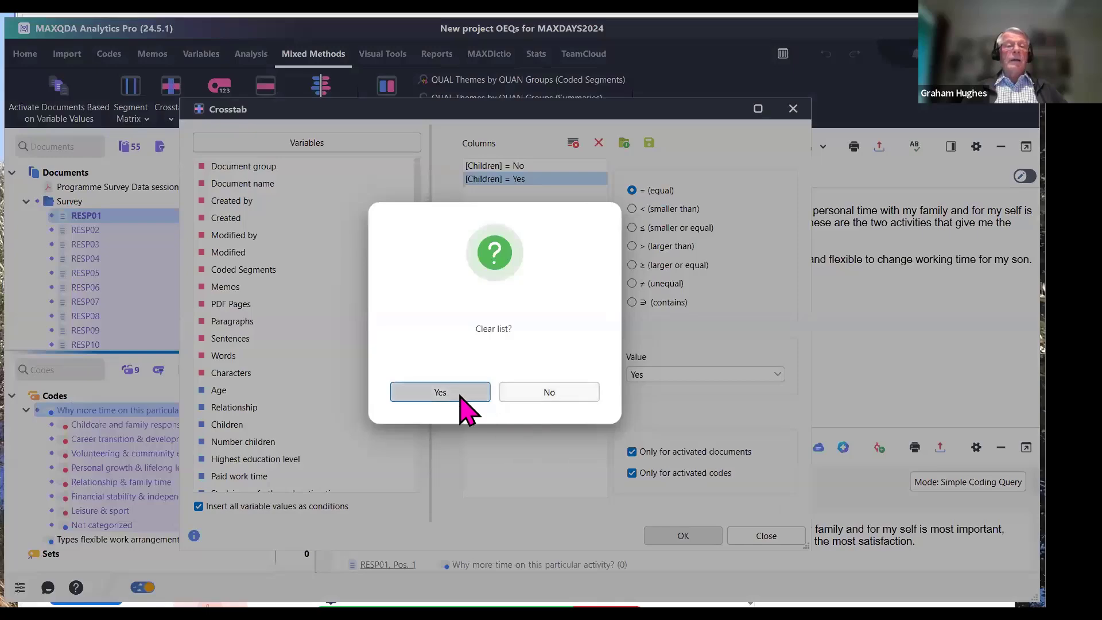
{"action": "left_click", "coordinate": [462, 395]}
{"action": "scroll", "coordinate": [307, 391], "scroll_direction": "down", "scroll_amount": 4}
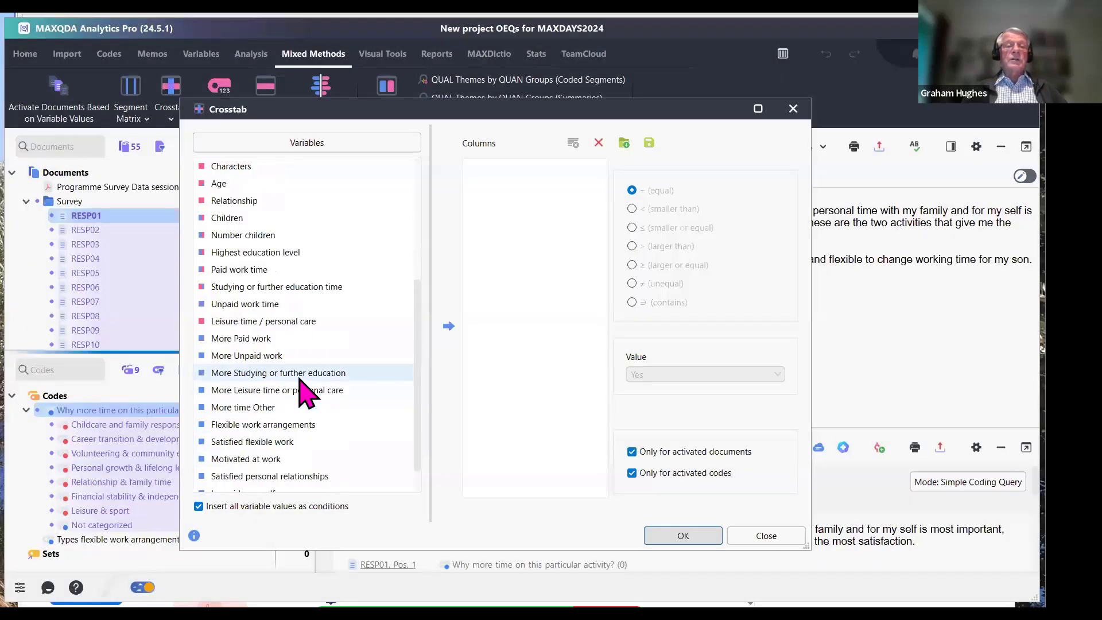
{"action": "scroll", "coordinate": [305, 394], "scroll_direction": "down", "scroll_amount": 1}
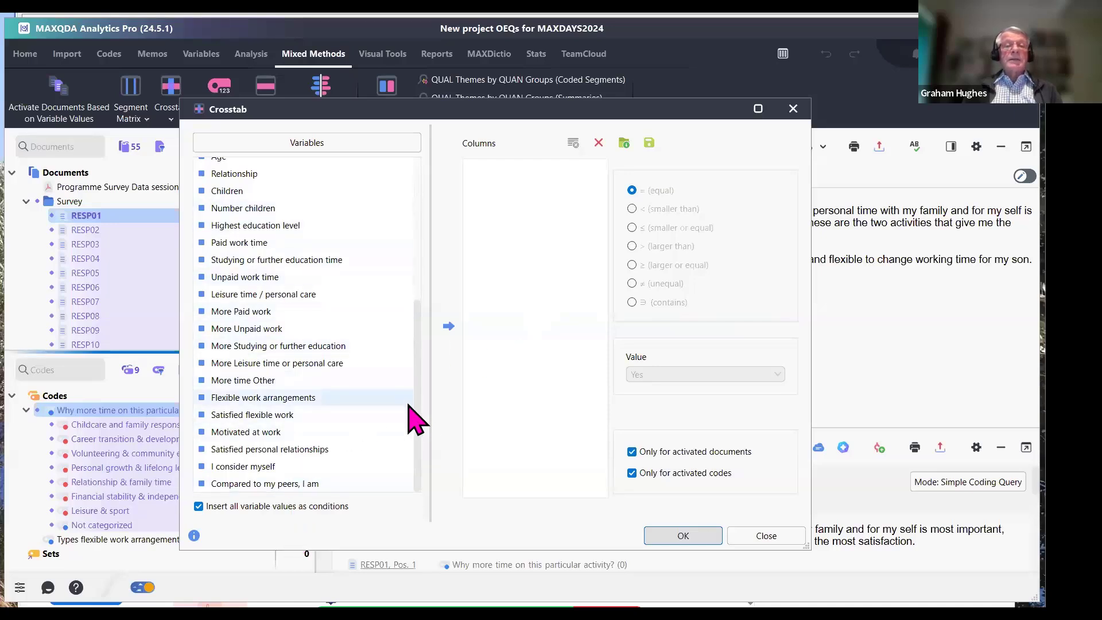
{"action": "left_click_drag", "start_coordinate": [419, 411], "coordinate": [419, 265]}
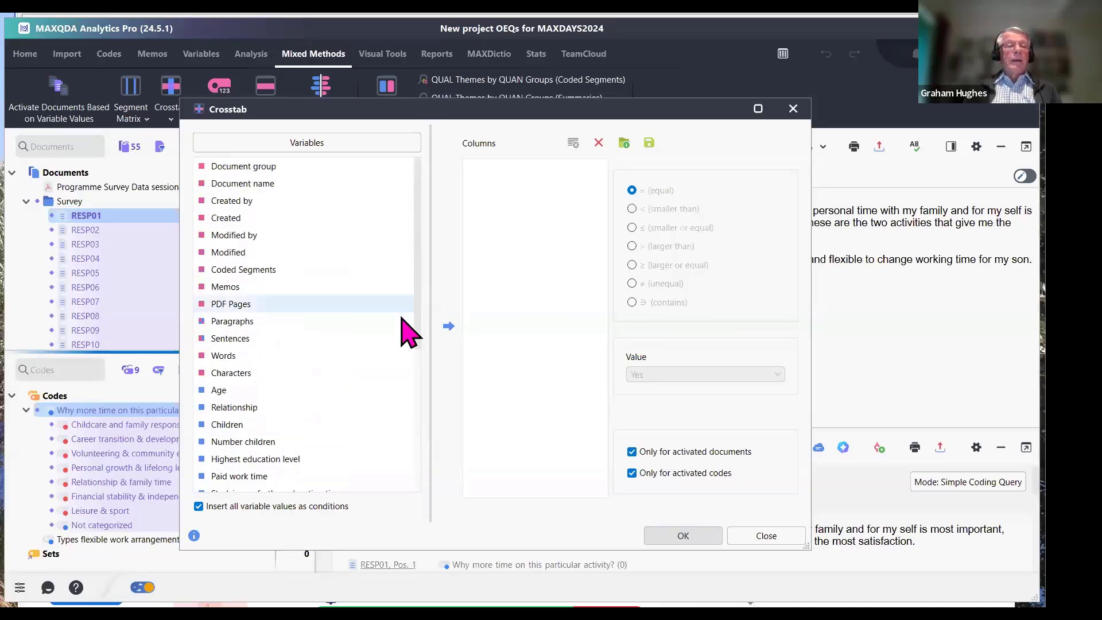
{"action": "left_click", "coordinate": [788, 107]}
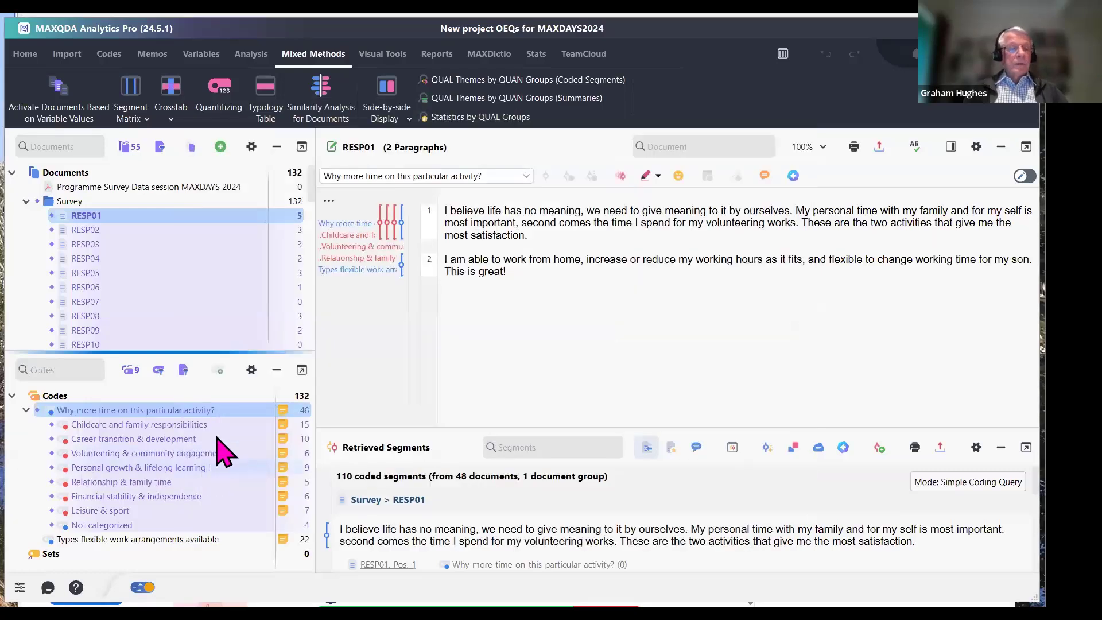
Generate a crosstab with all Age groups as columns in place of the Children conditions, and close it after viewing
{"action": "left_click", "coordinate": [167, 119]}
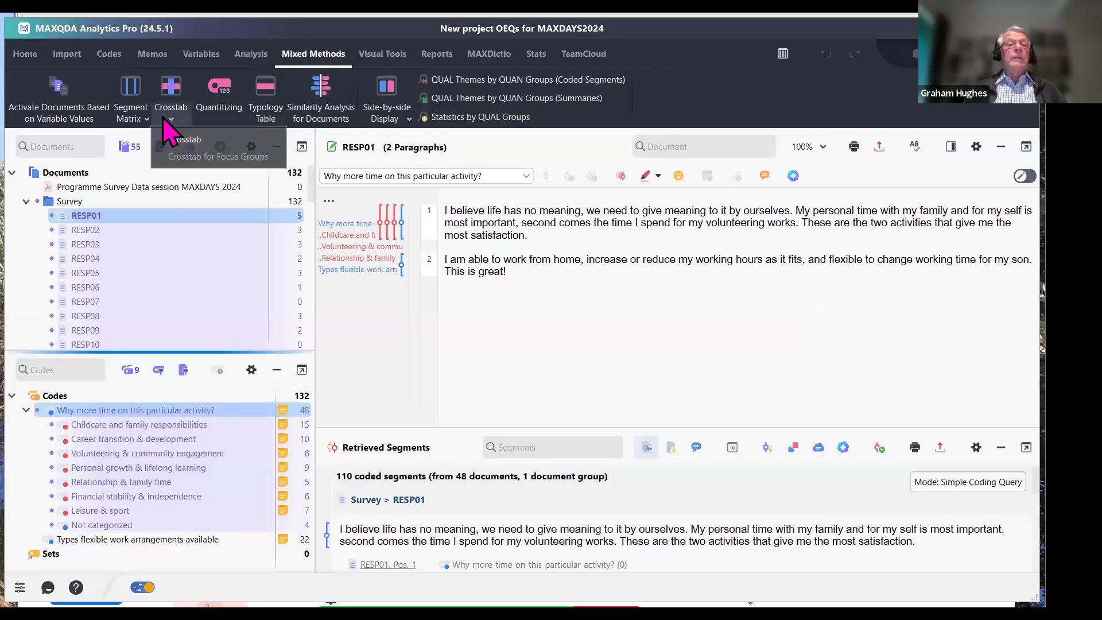
{"action": "left_click", "coordinate": [191, 140]}
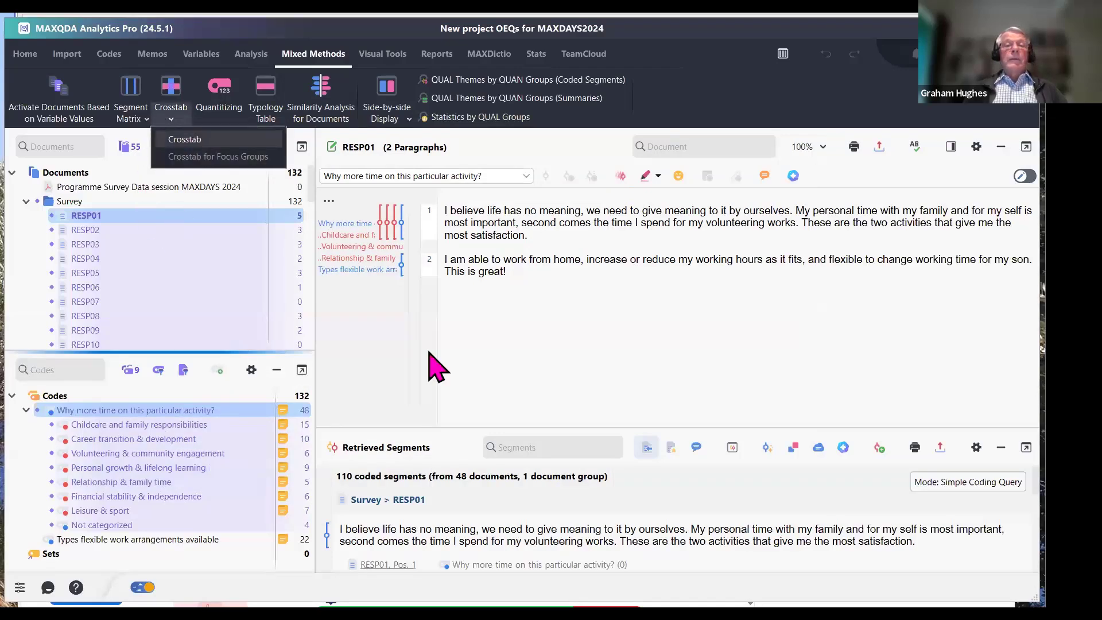
{"action": "left_click", "coordinate": [622, 143]}
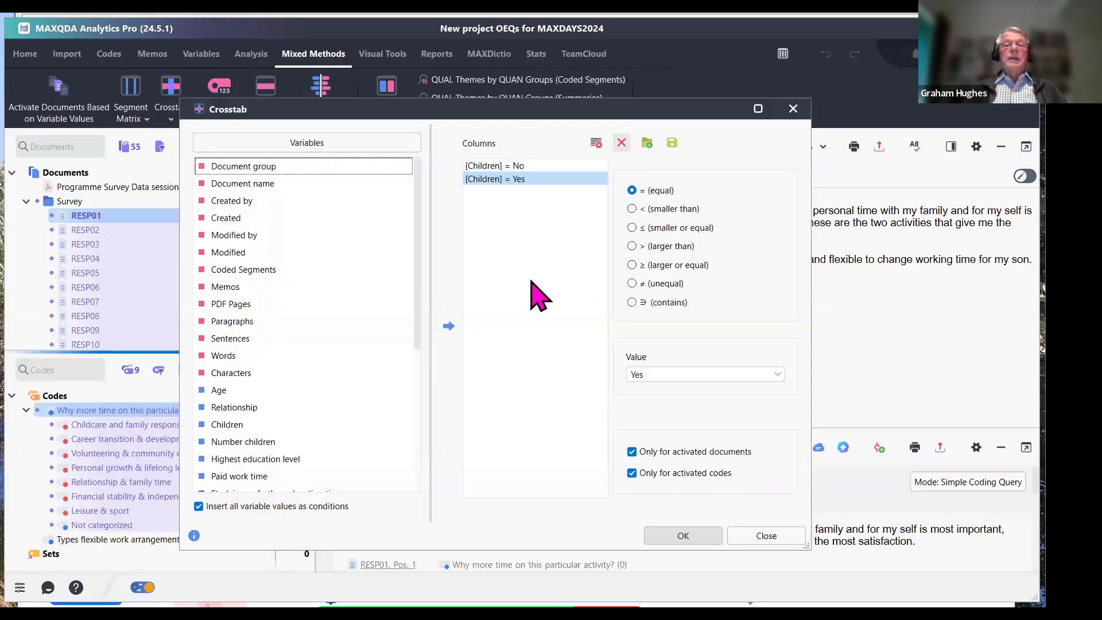
{"action": "left_click", "coordinate": [468, 394]}
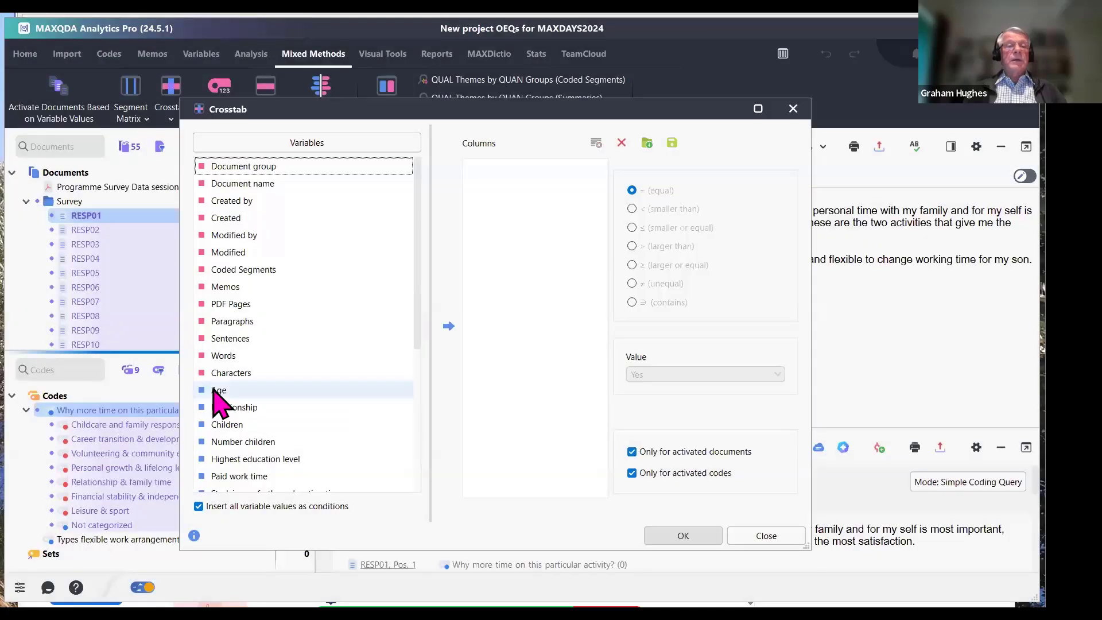
{"action": "left_click_drag", "start_coordinate": [216, 394], "coordinate": [448, 328]}
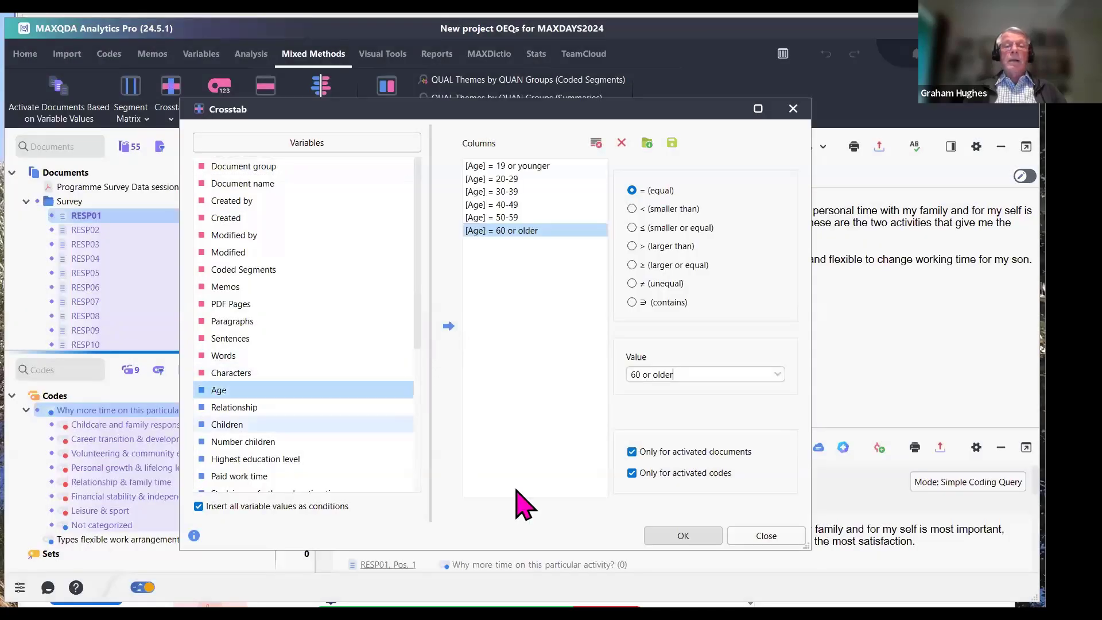
{"action": "left_click", "coordinate": [679, 536]}
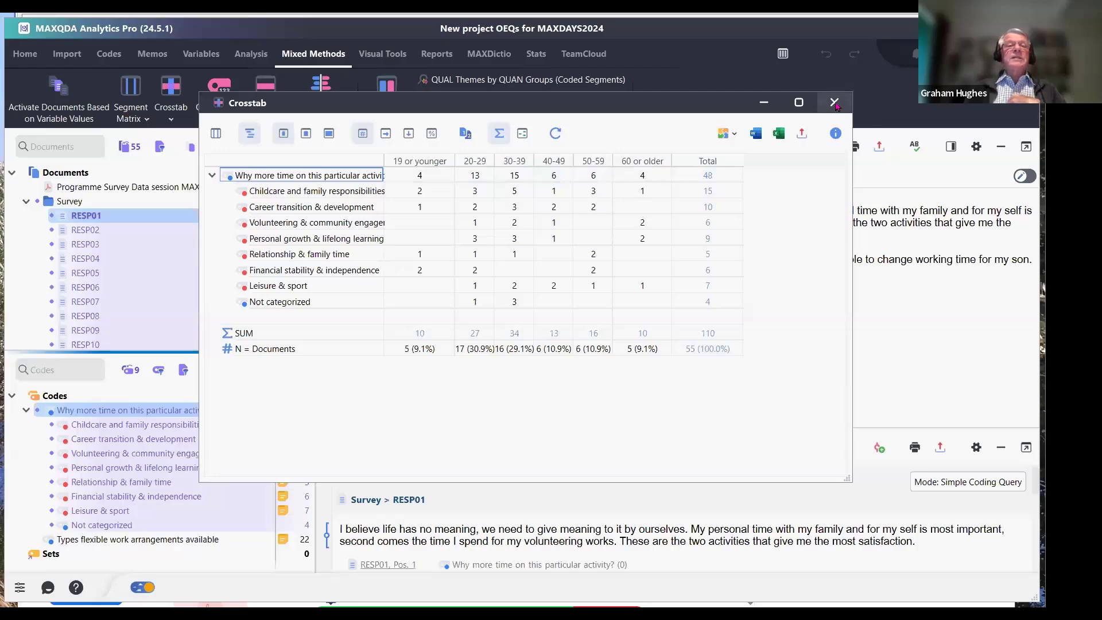
{"action": "key", "text": "Escape"}
View the Code Matrix Browser with individual documents as columns, limited to the activated documents and codes
{"action": "left_click", "coordinate": [382, 53]}
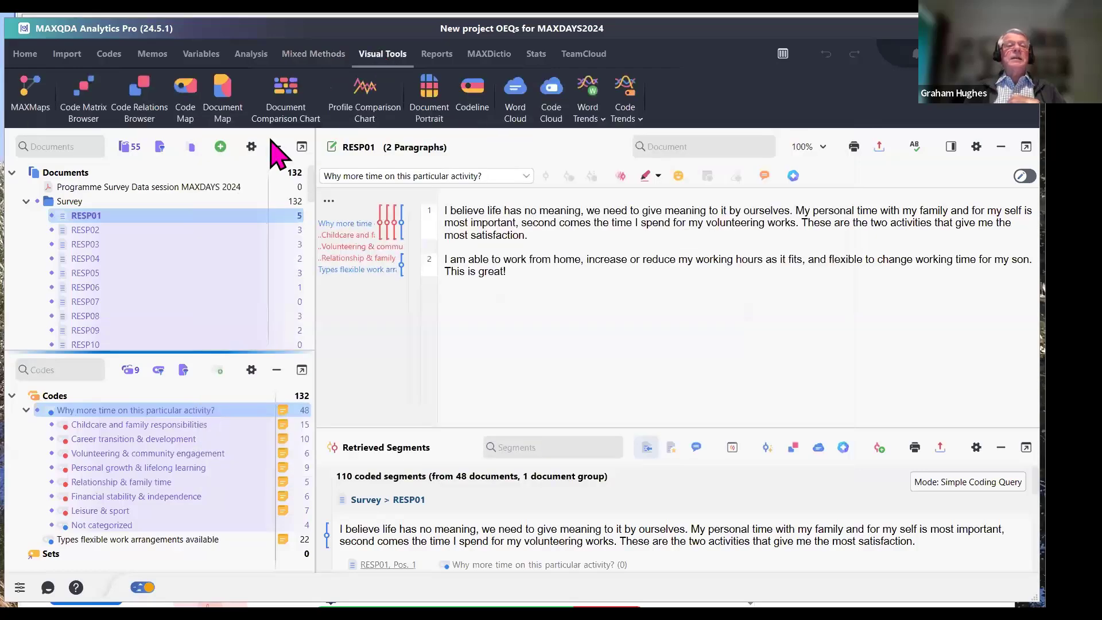
{"action": "left_click", "coordinate": [86, 107]}
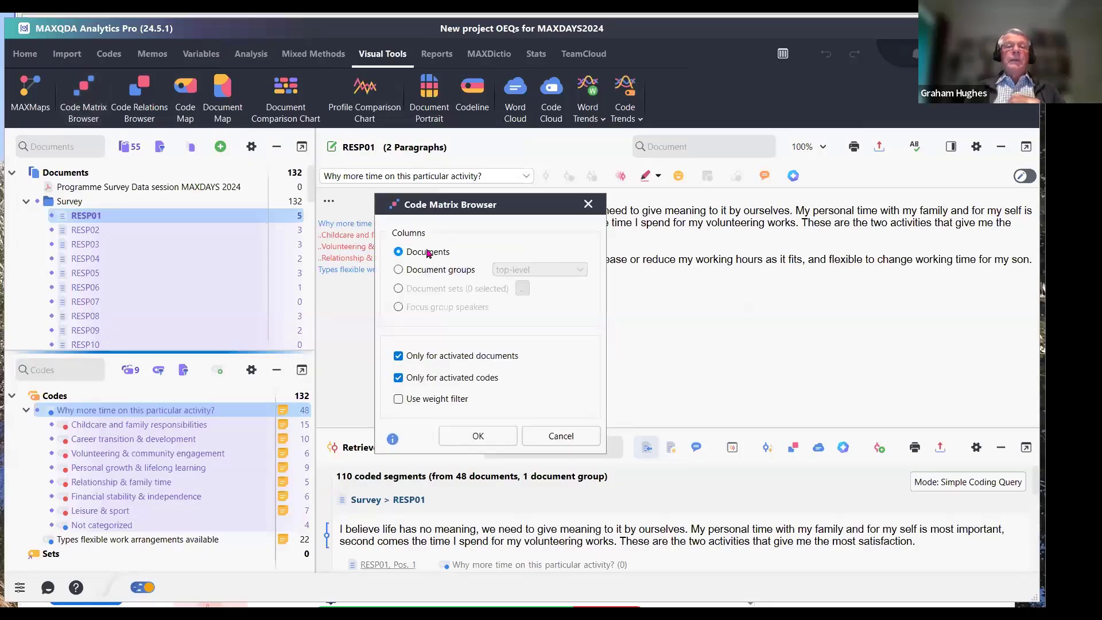
{"action": "left_click", "coordinate": [478, 439]}
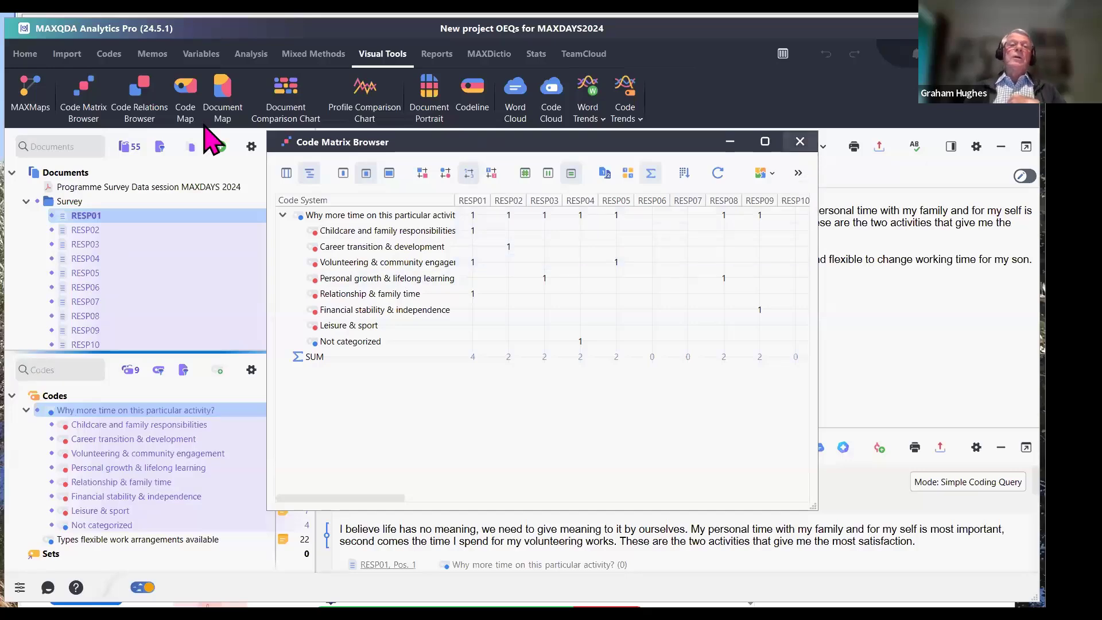
{"action": "left_click", "coordinate": [296, 55]}
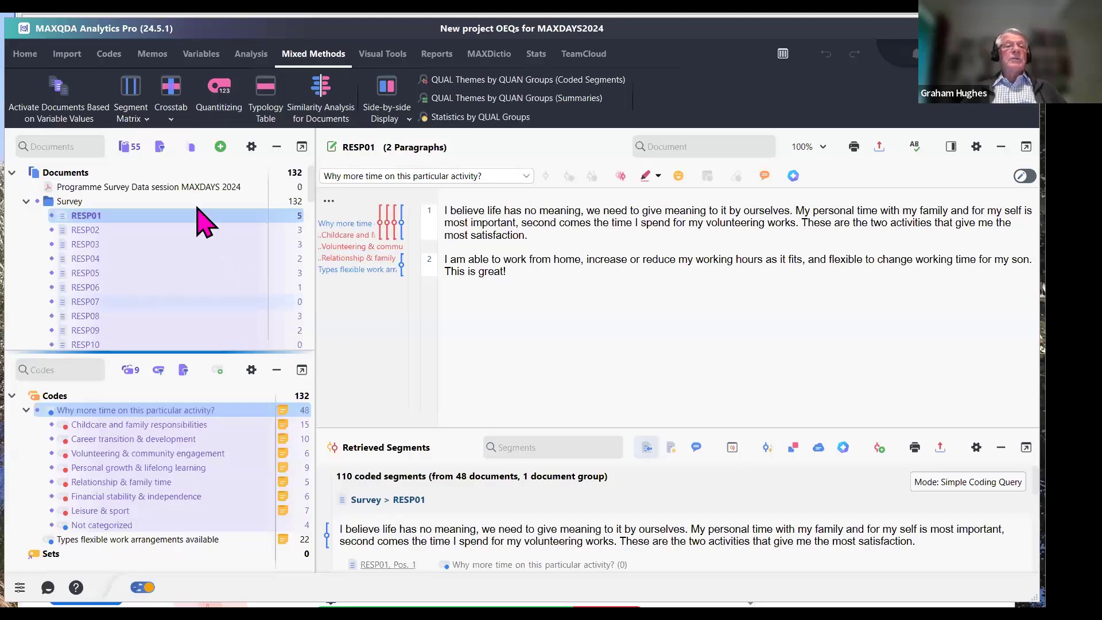
Display the Programme Survey Data session MAXDAYS 2024 document and review the analysis, variable and mixed methods tools matching its points
{"action": "double_click", "coordinate": [174, 189]}
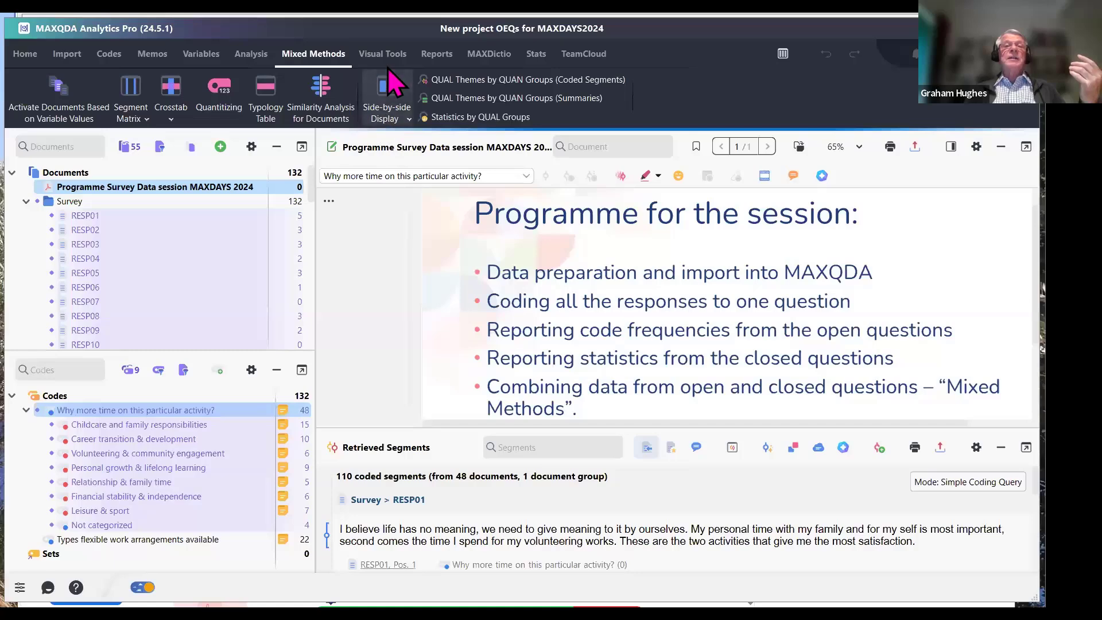
{"action": "left_click", "coordinate": [251, 55]}
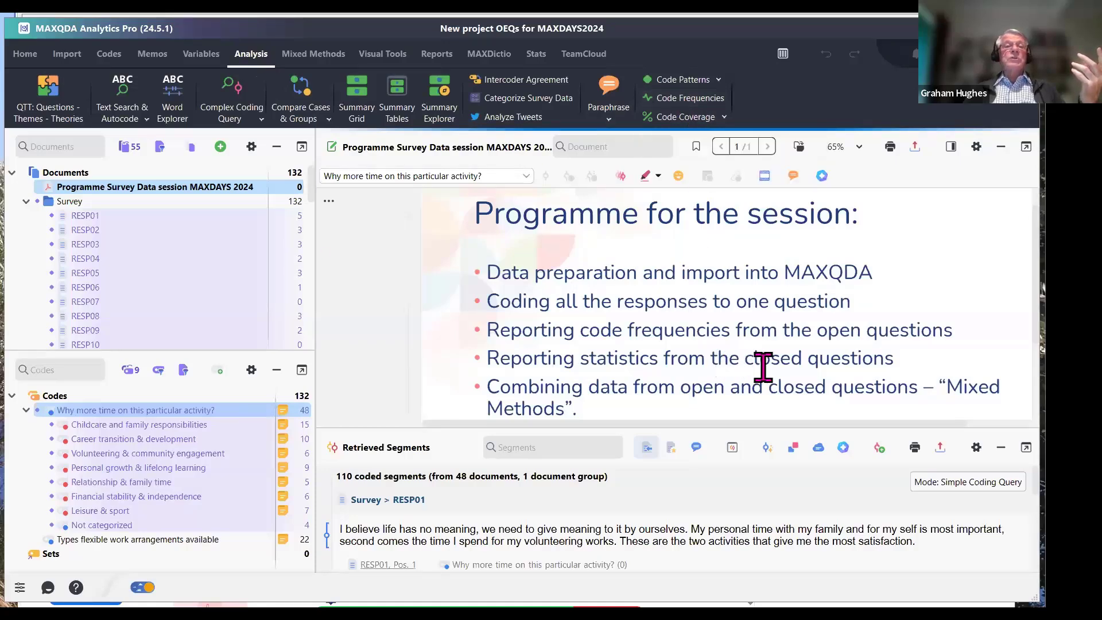
{"action": "left_click", "coordinate": [201, 54]}
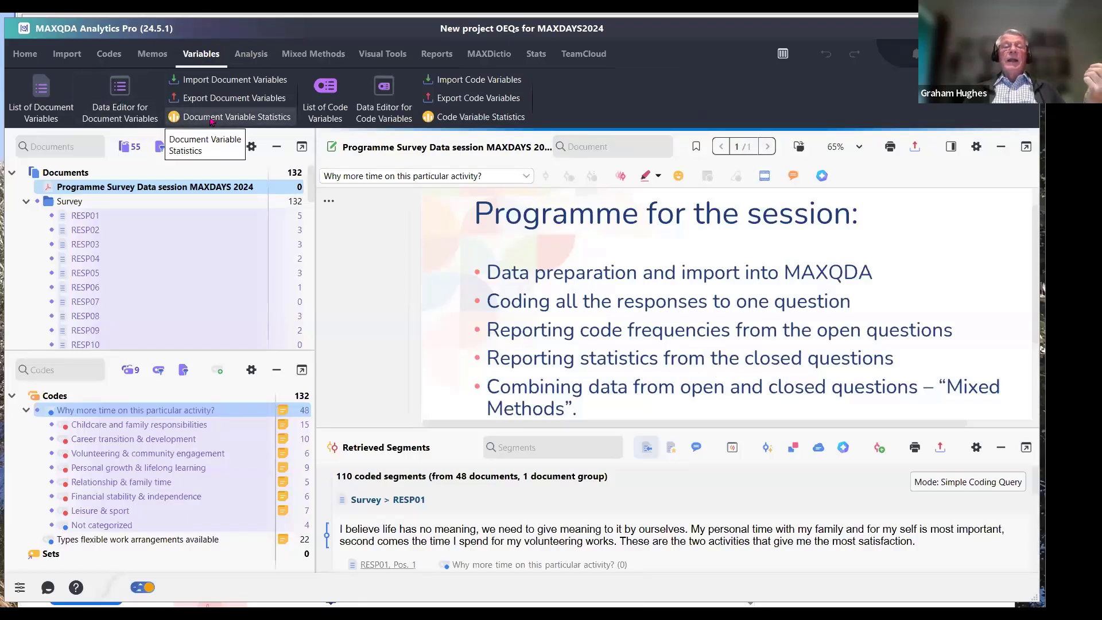
{"action": "left_click", "coordinate": [318, 58]}
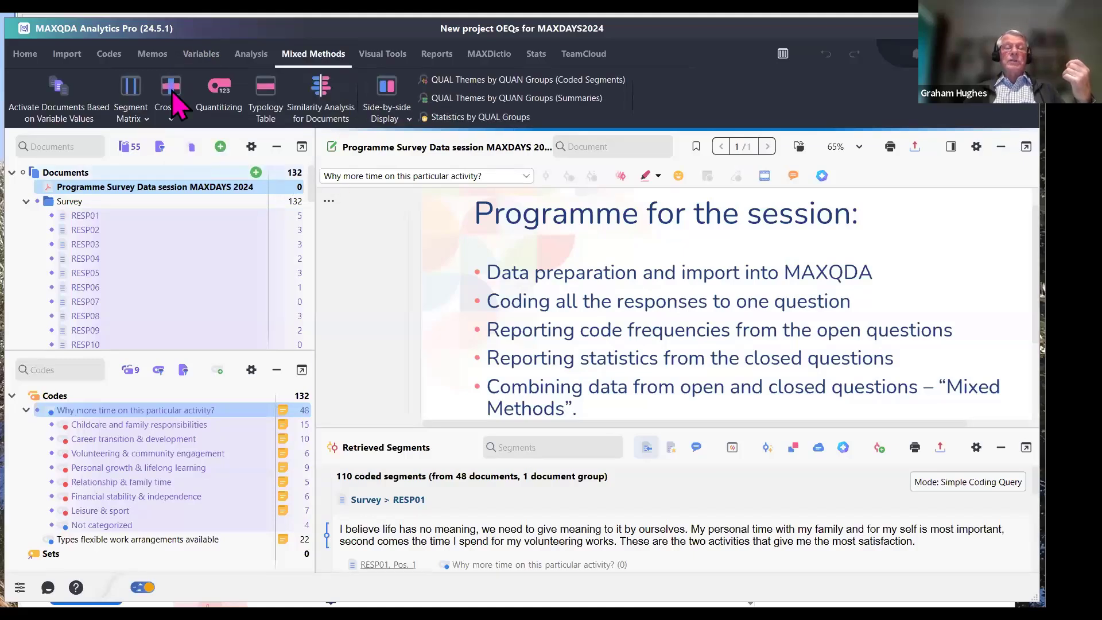